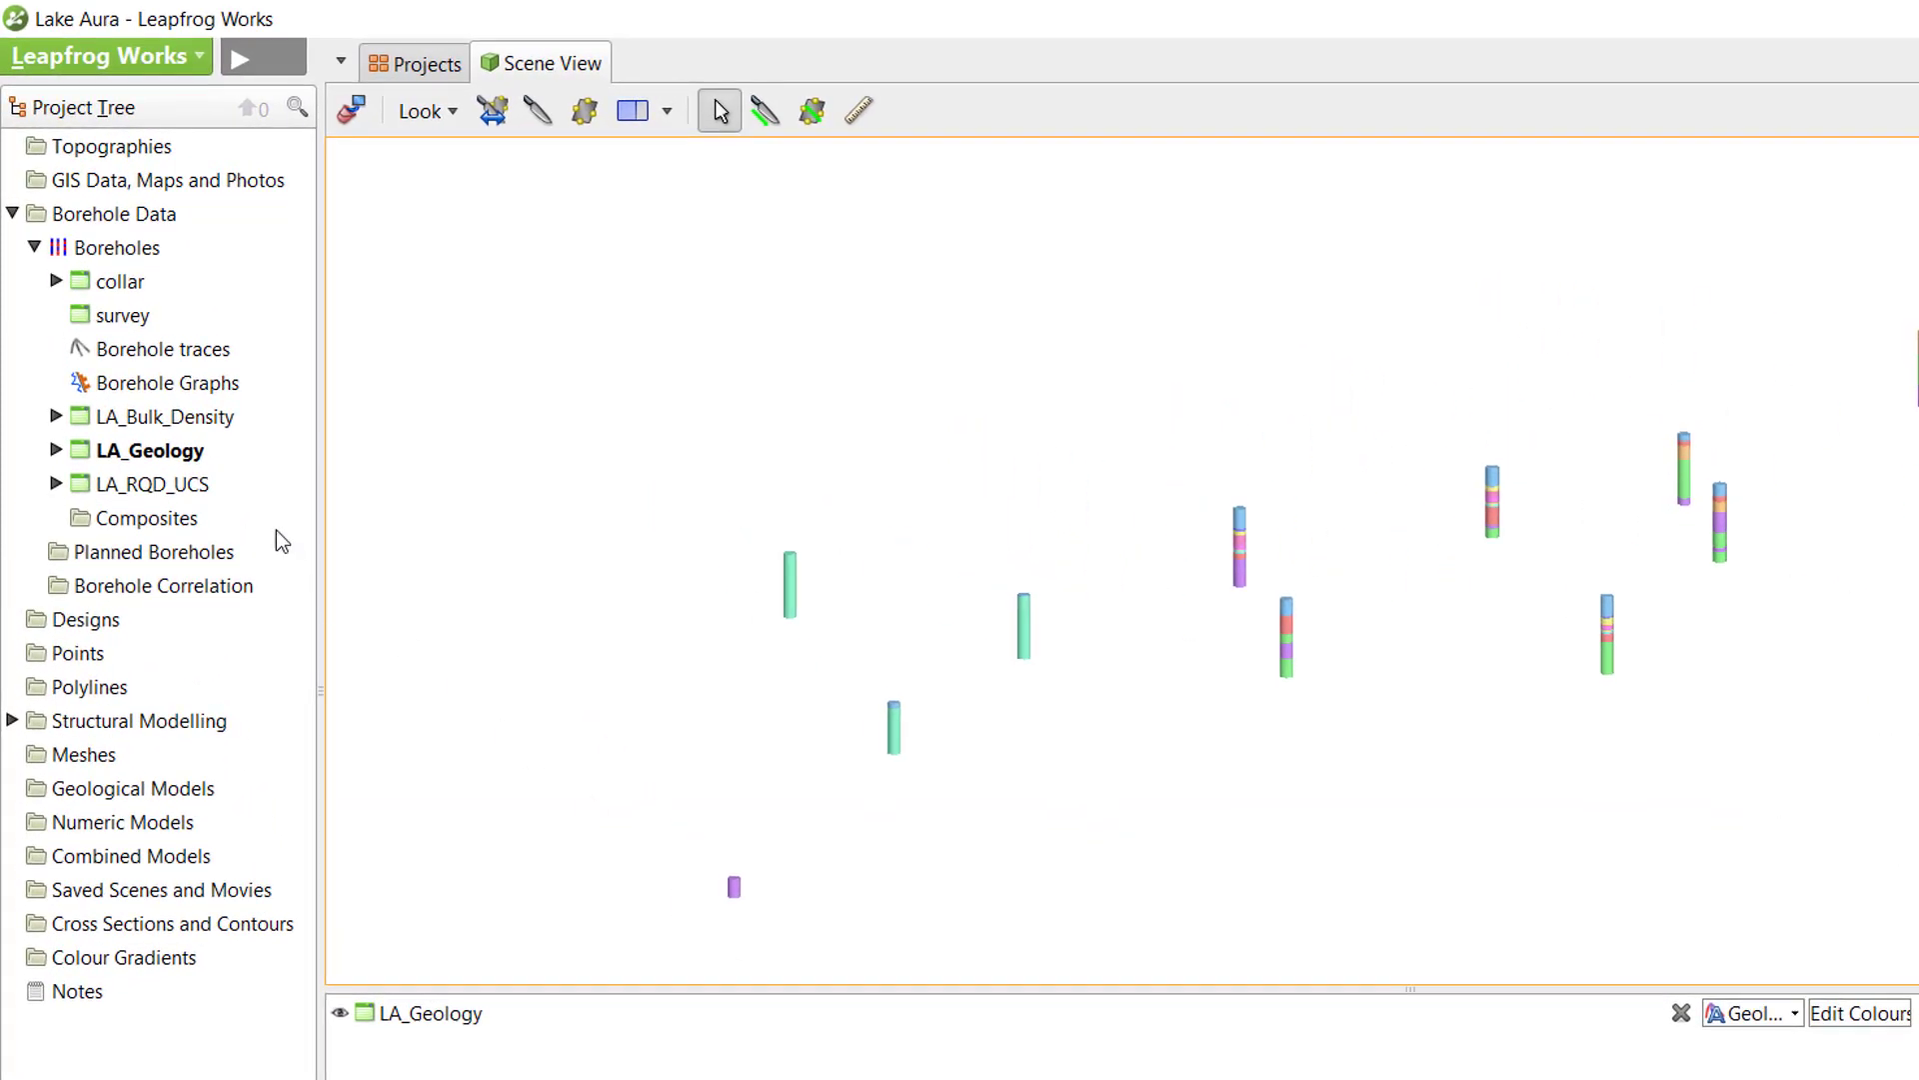
Start a Group Lithologies column on LA_Geology, keeping Geology as base column, named Grp_Lith.
right_click(199, 463)
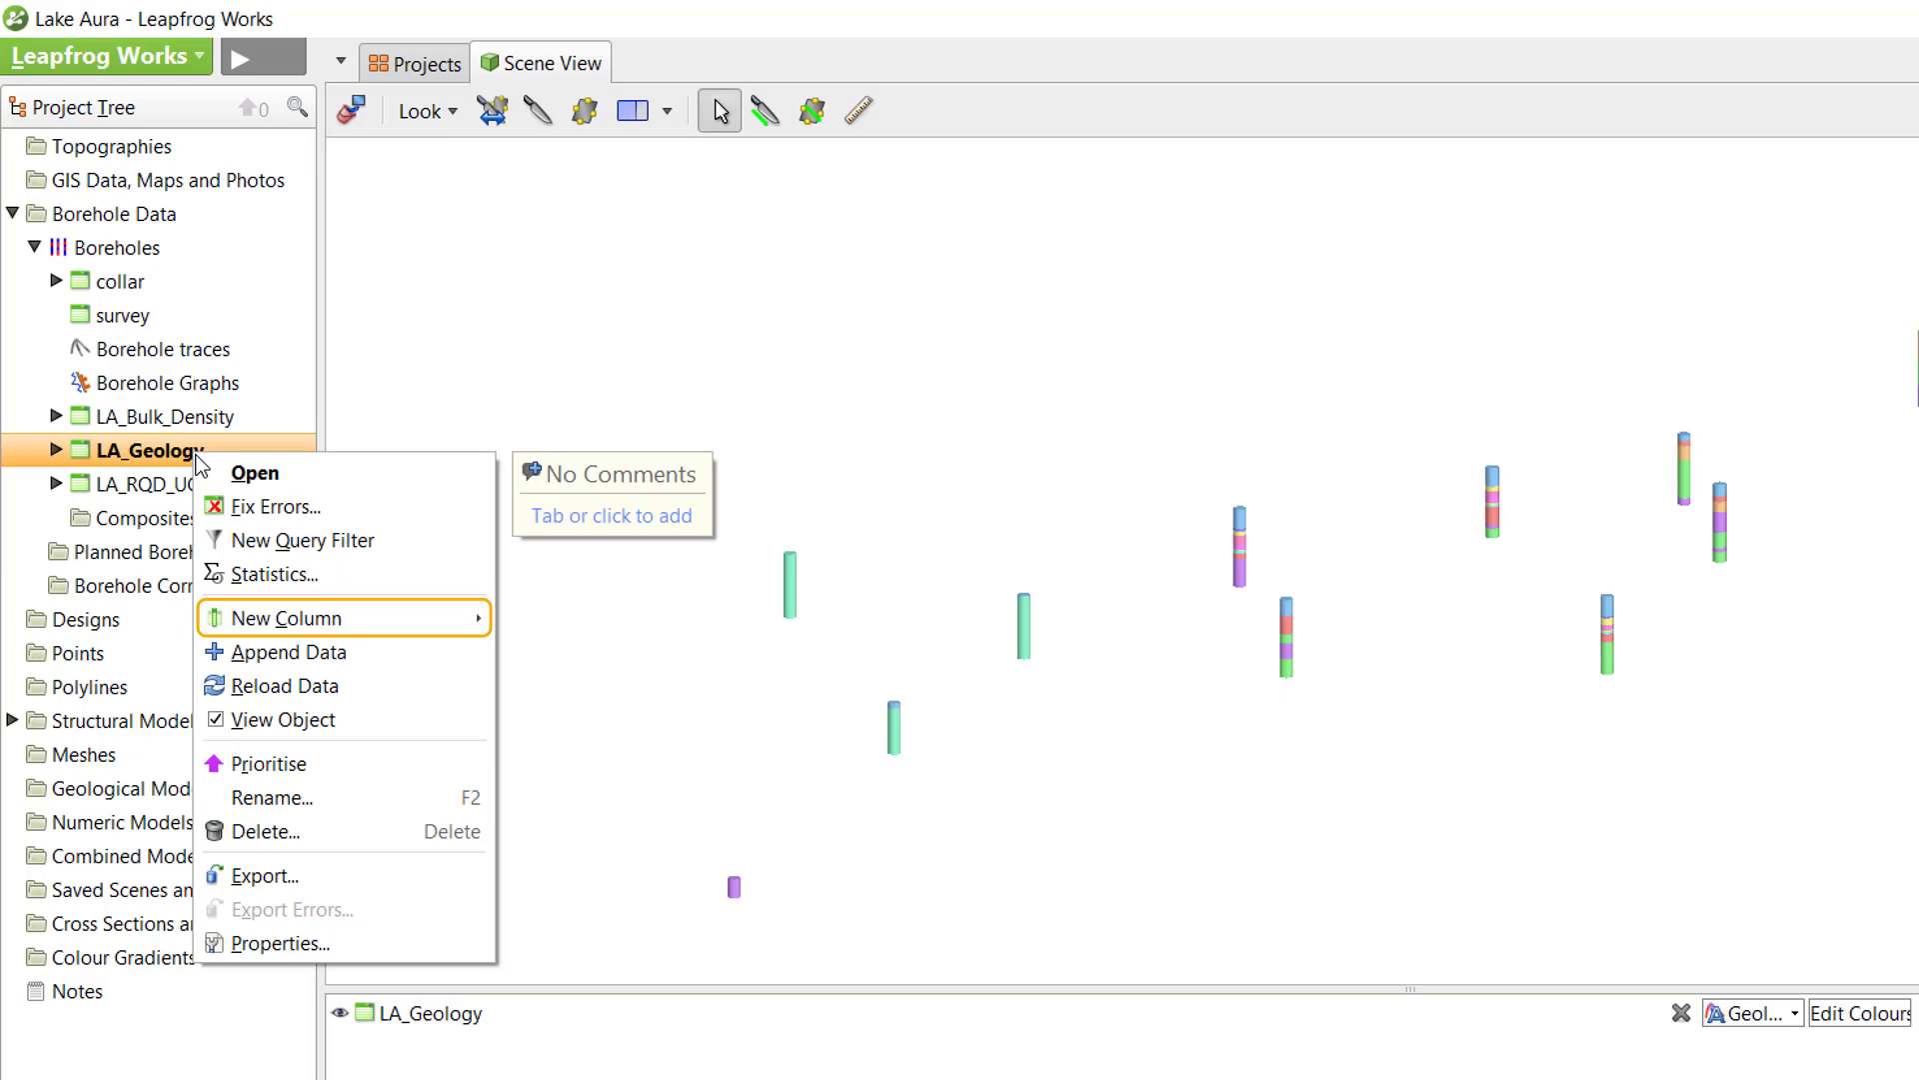
mouse_move(425, 612)
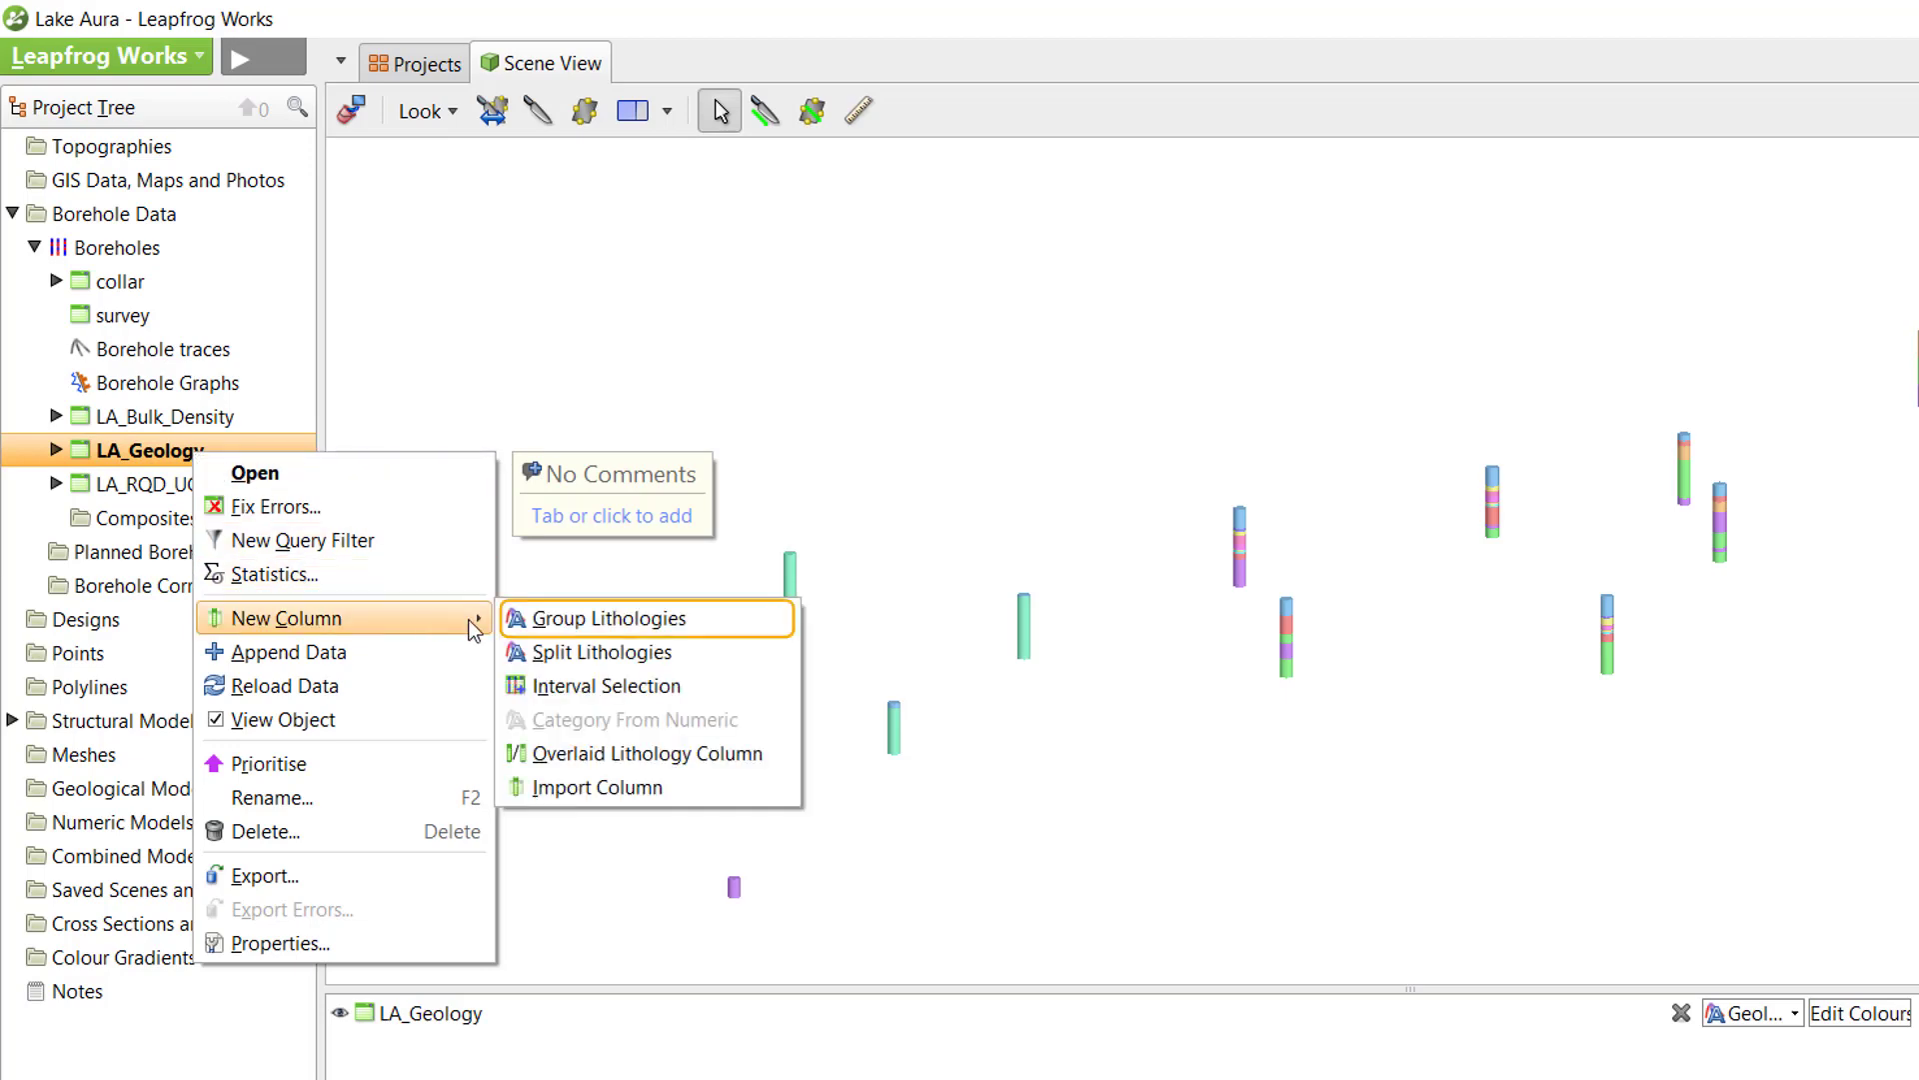
left_click(707, 627)
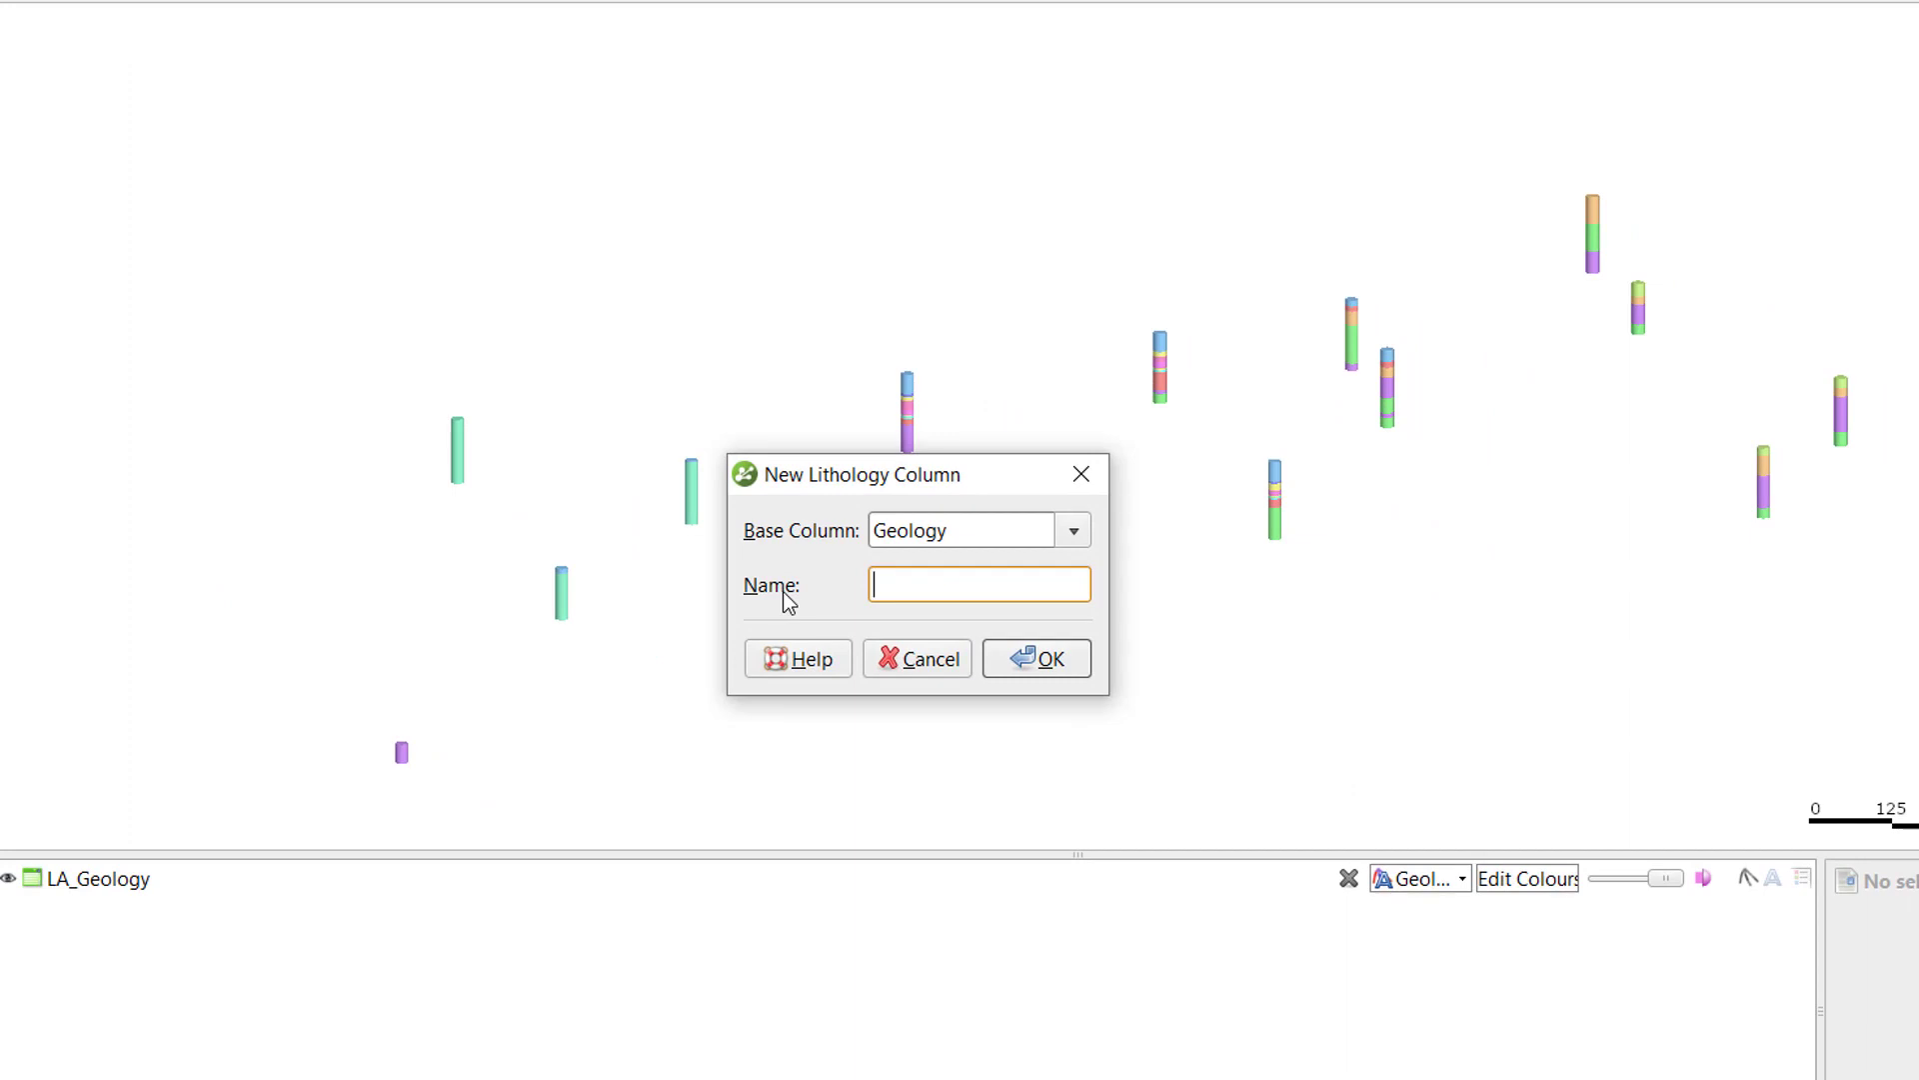
left_click(1076, 533)
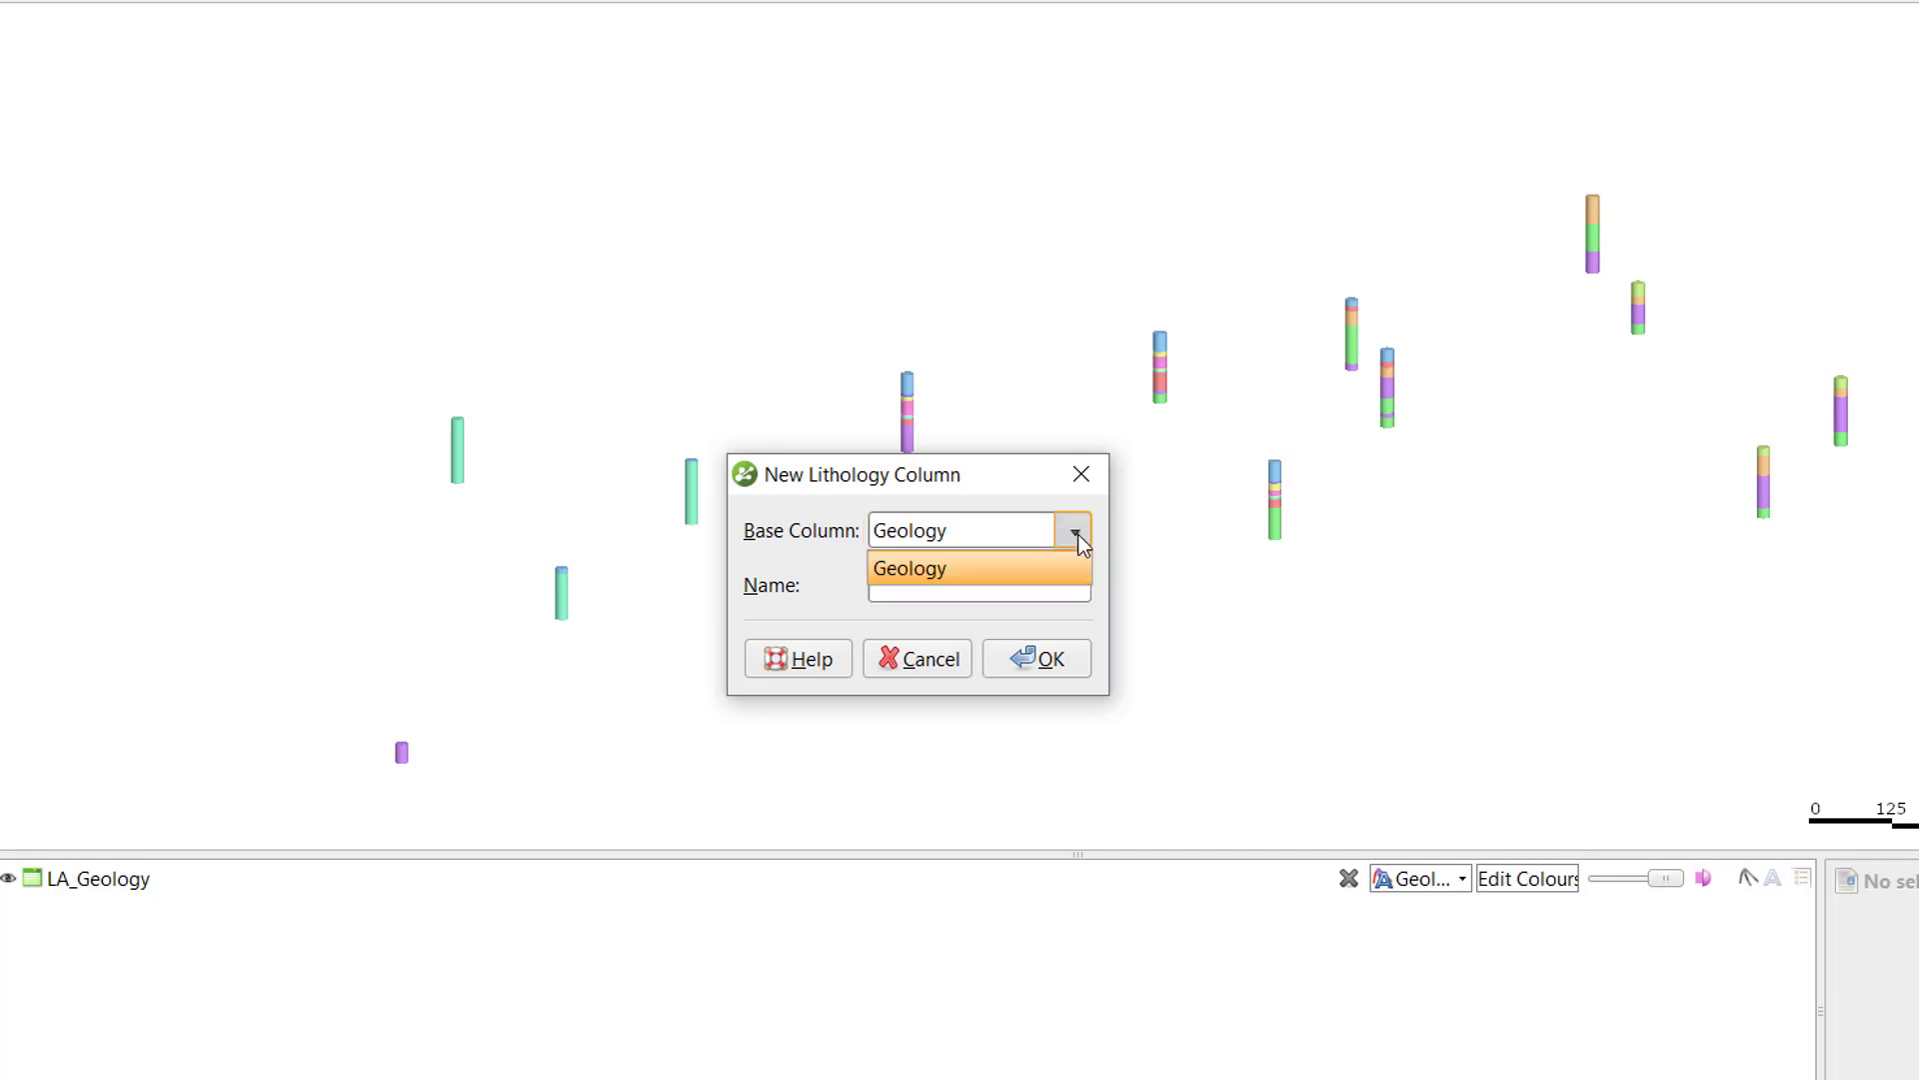
left_click(1072, 567)
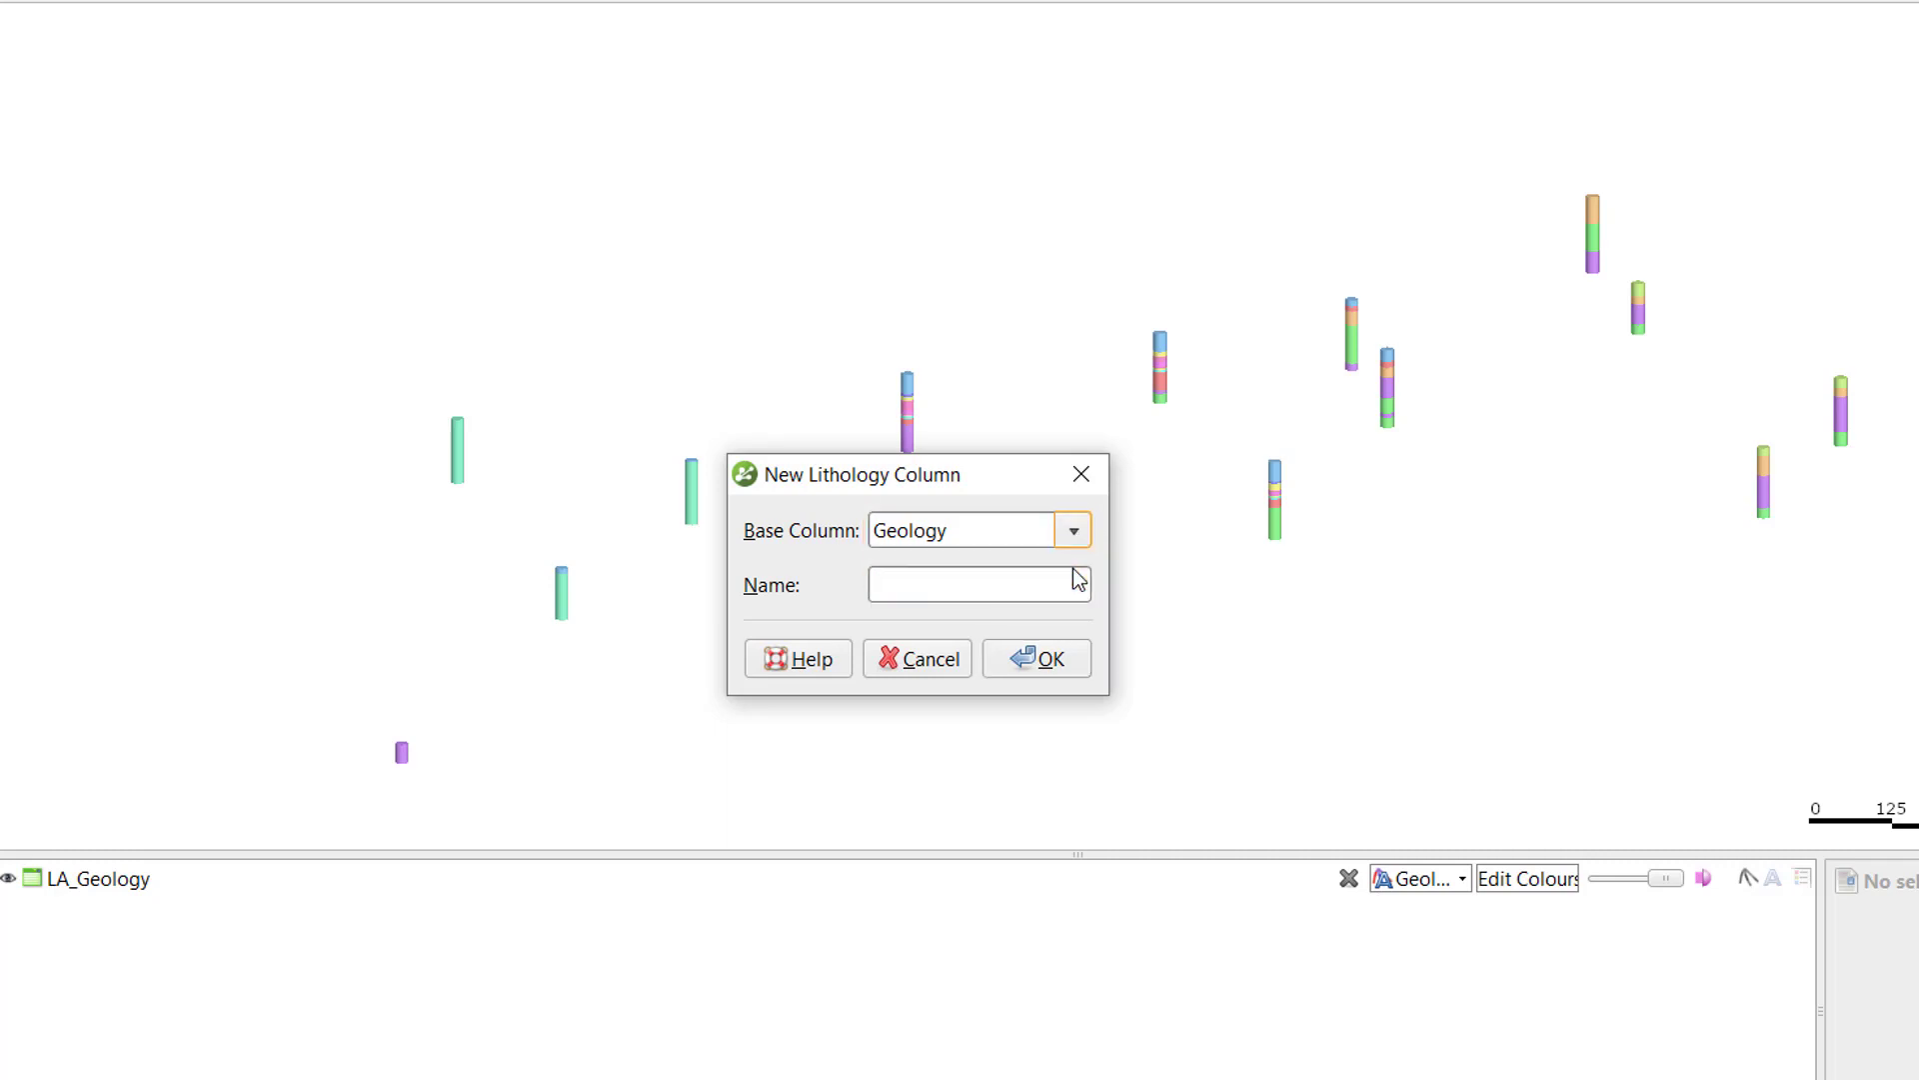
left_click(941, 593)
type("Grp")
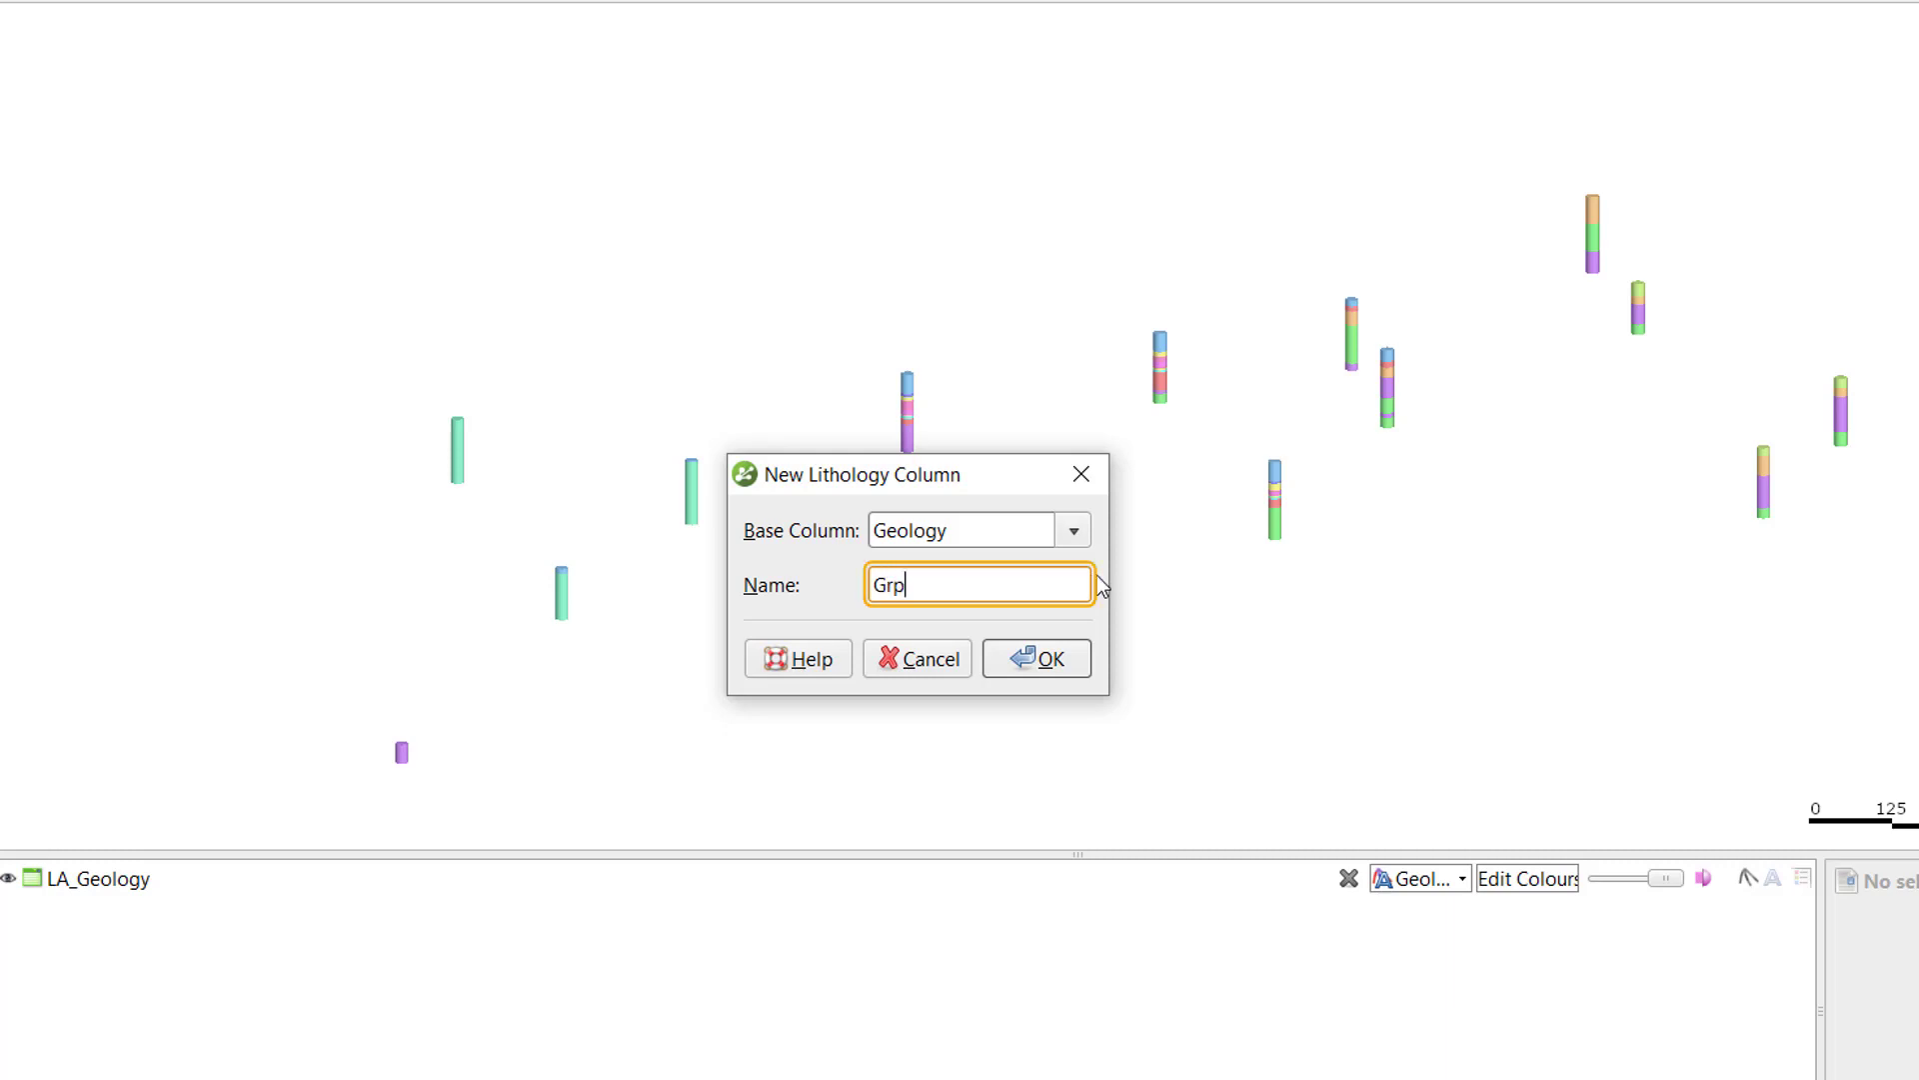
type("_Lith")
key("Tab")
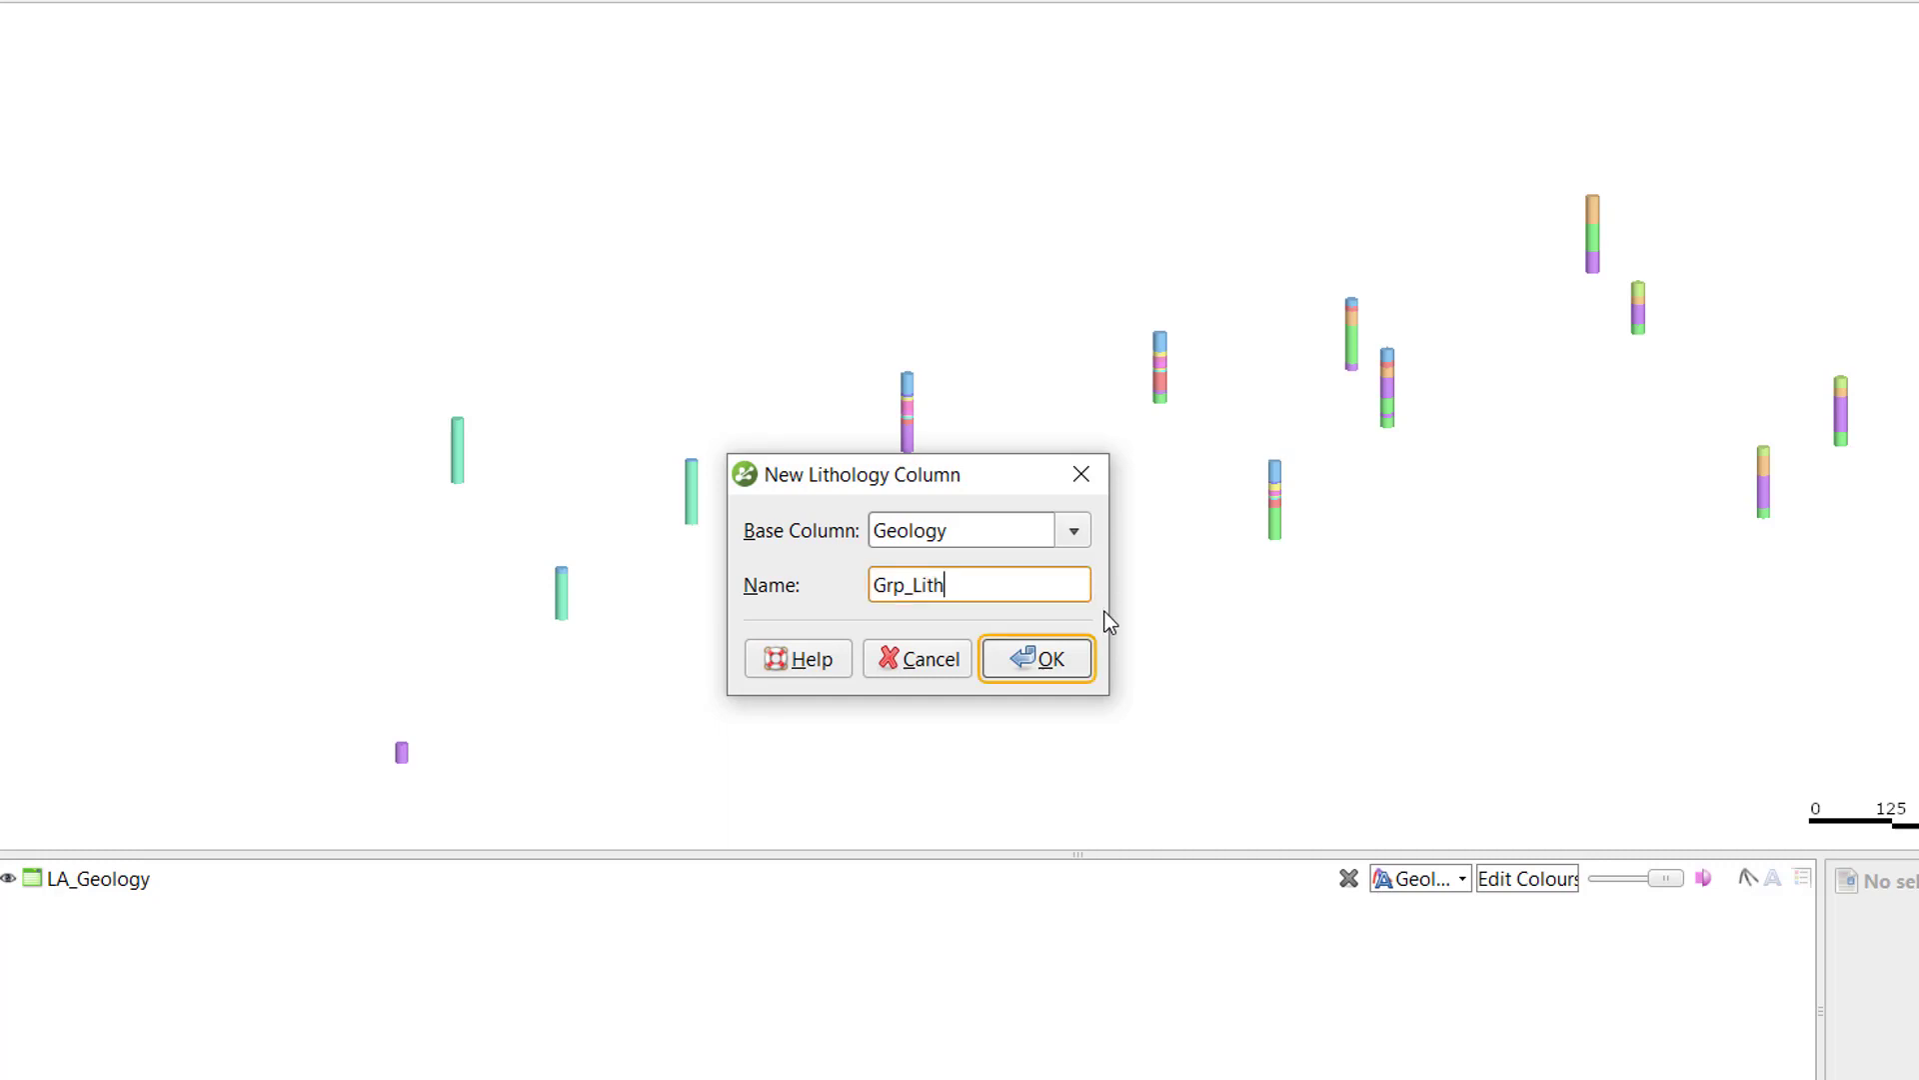
Create the Grp_Lith column and display the alluvial gravel and alluvium intervals.
left_click(1058, 668)
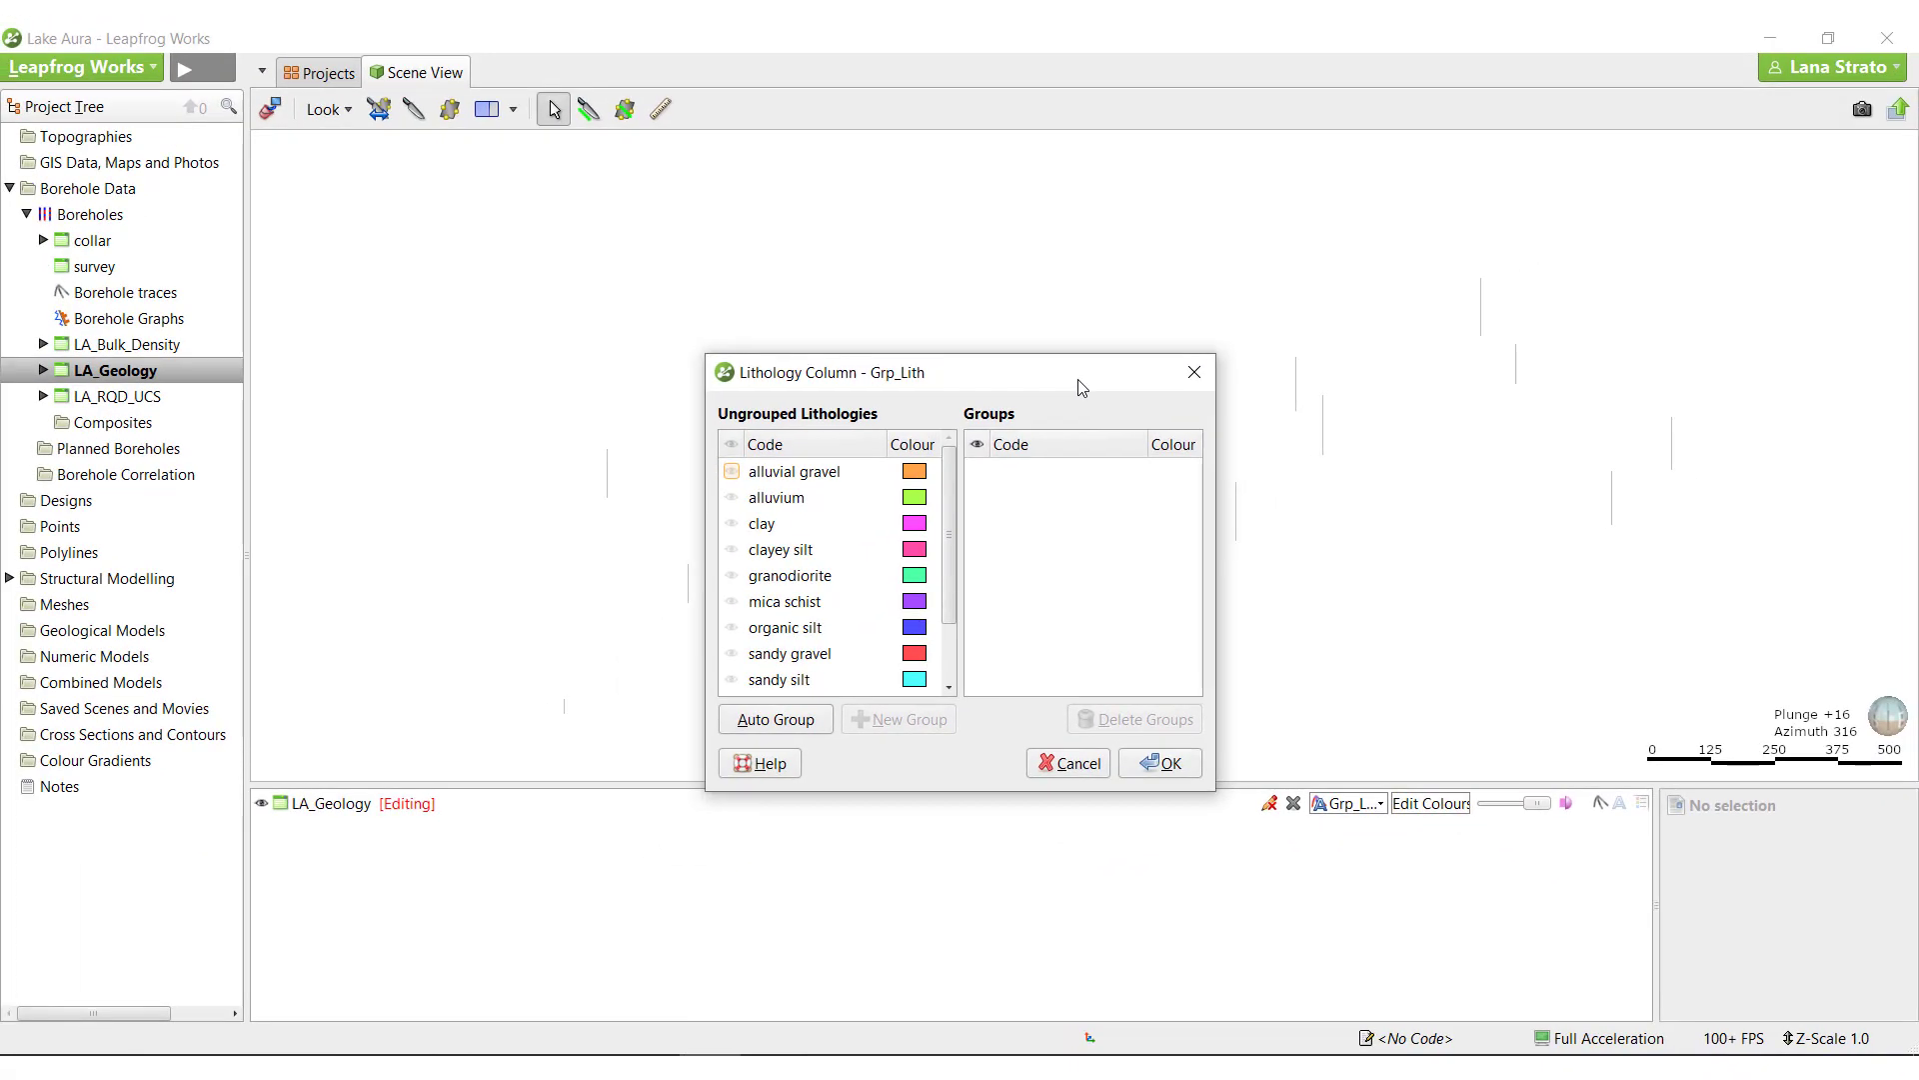
left_click_drag(1080, 387, 663, 339)
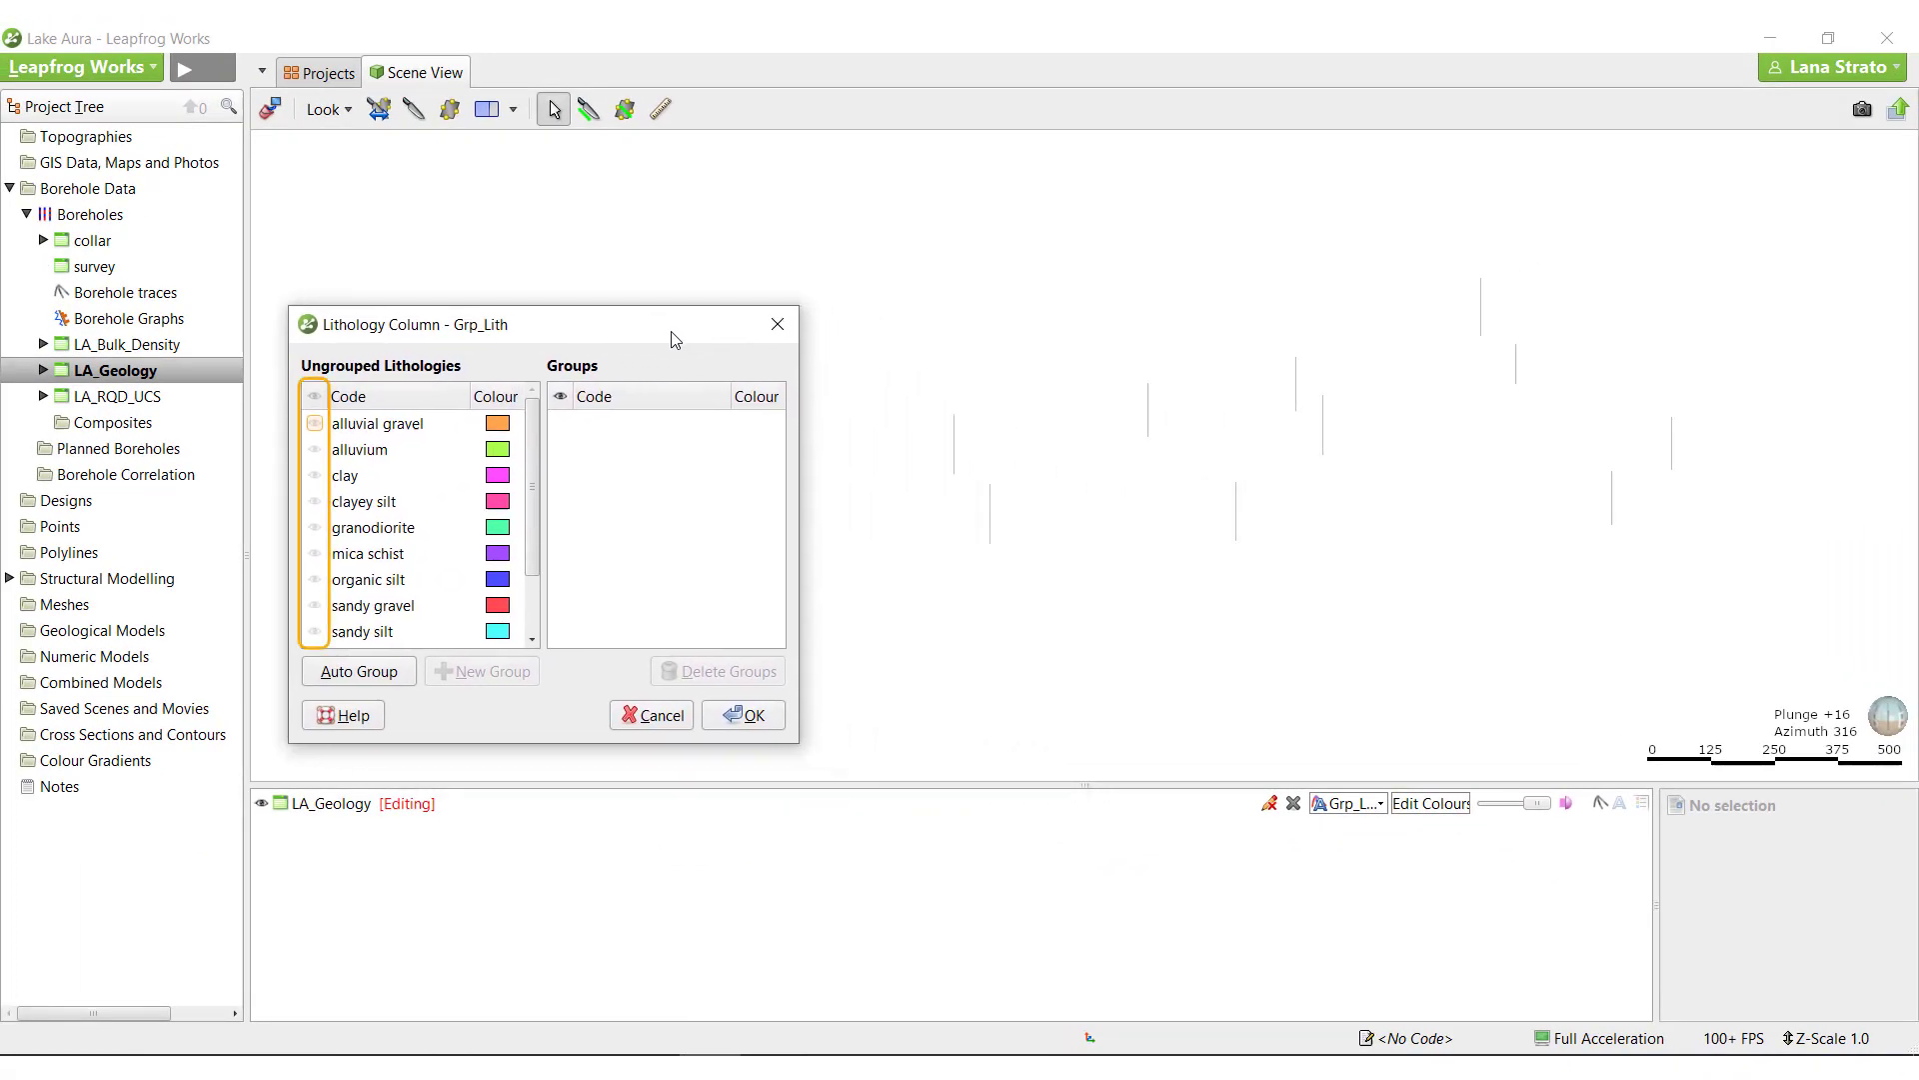
left_click(315, 424)
left_click(314, 449)
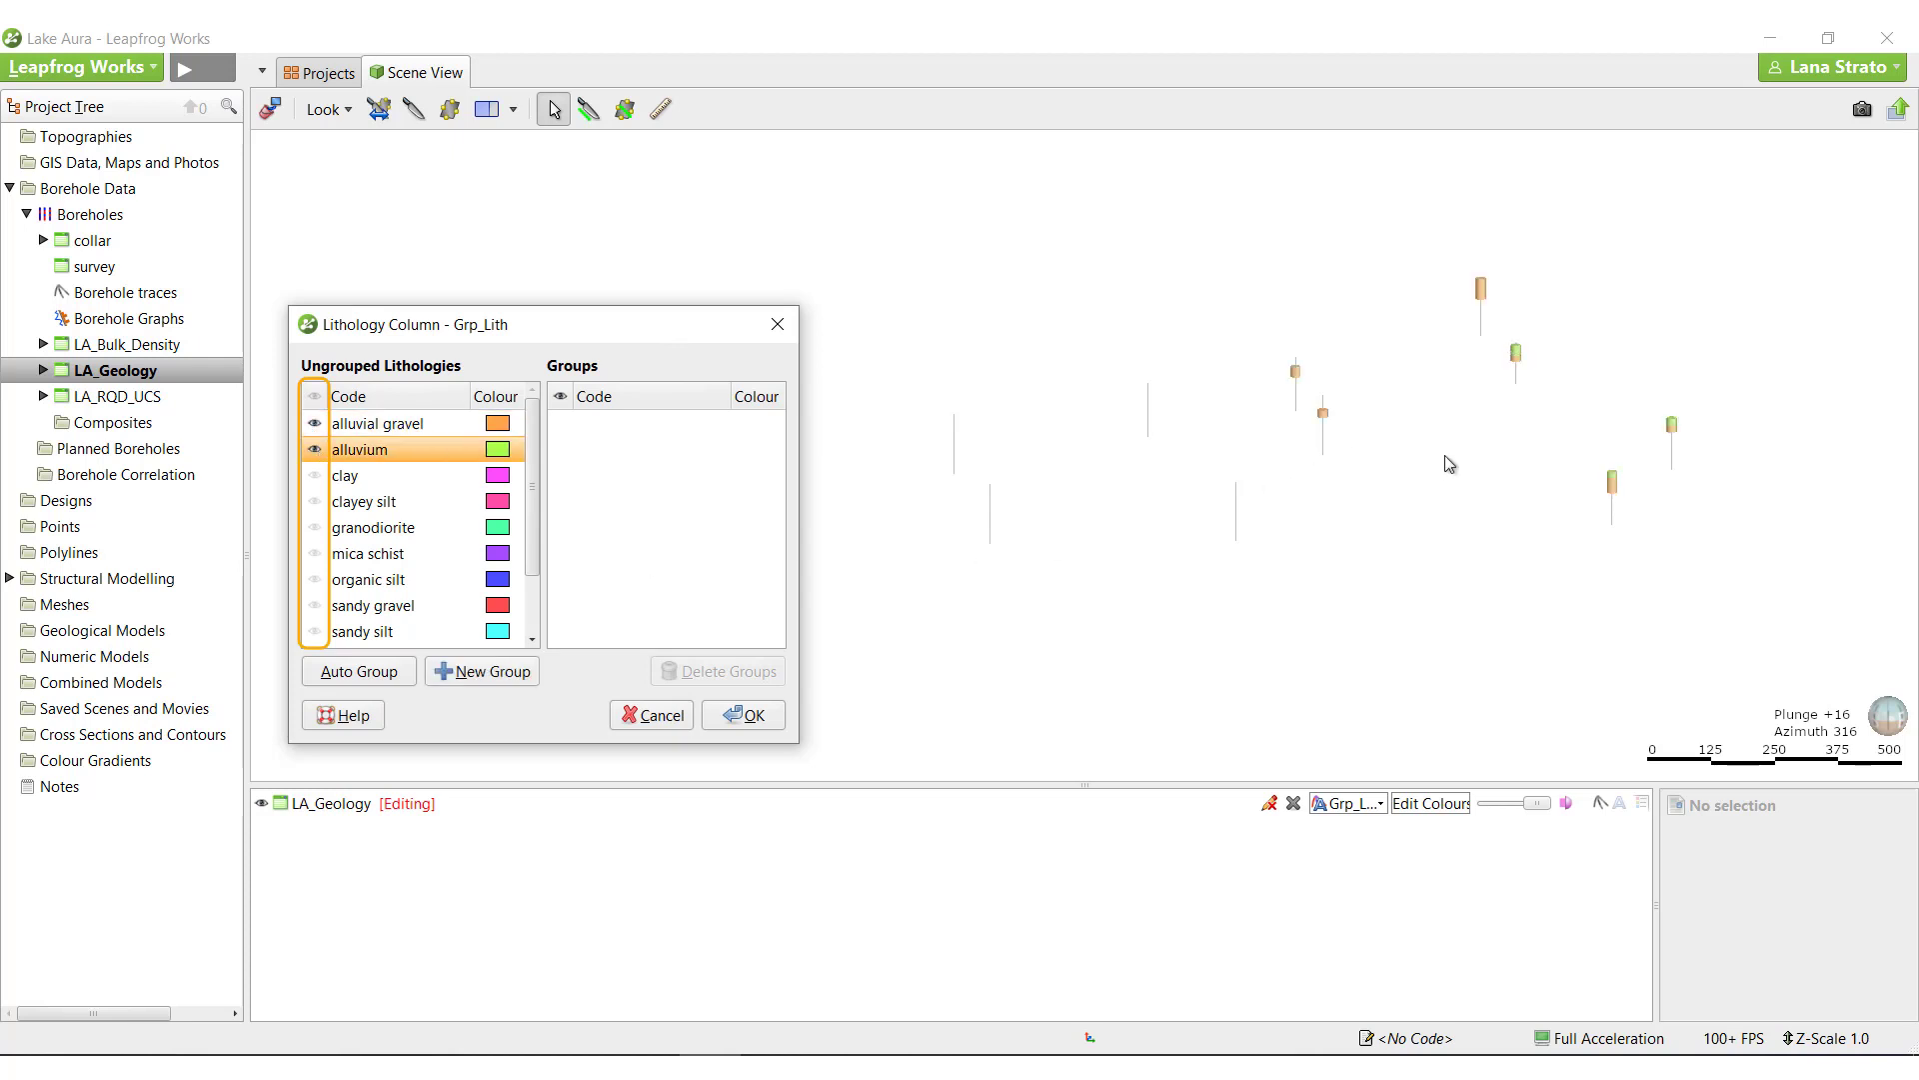
Zoom, rotate and pan the 3D scene to inspect the displayed borehole intervals.
left_click(1682, 384)
scroll(1682, 385, "down", 1)
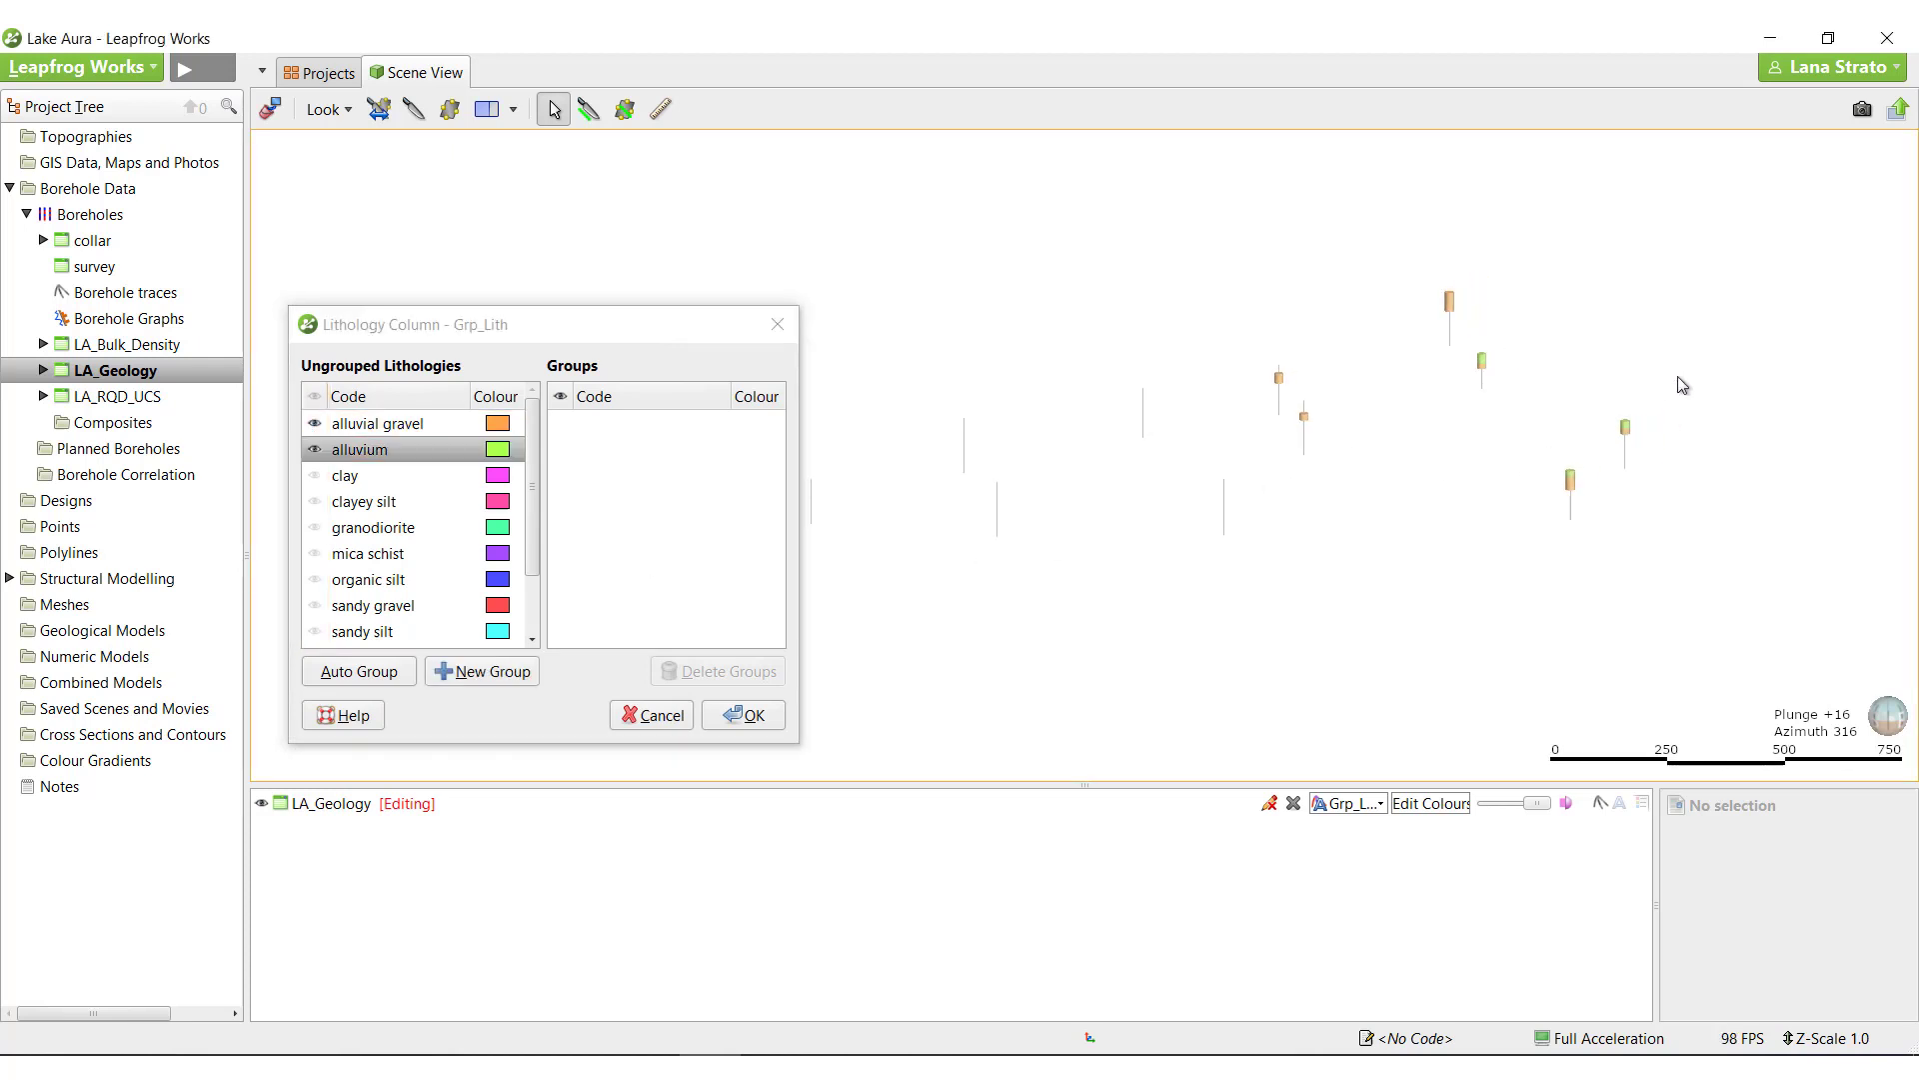
scroll(1700, 289, "up", 2)
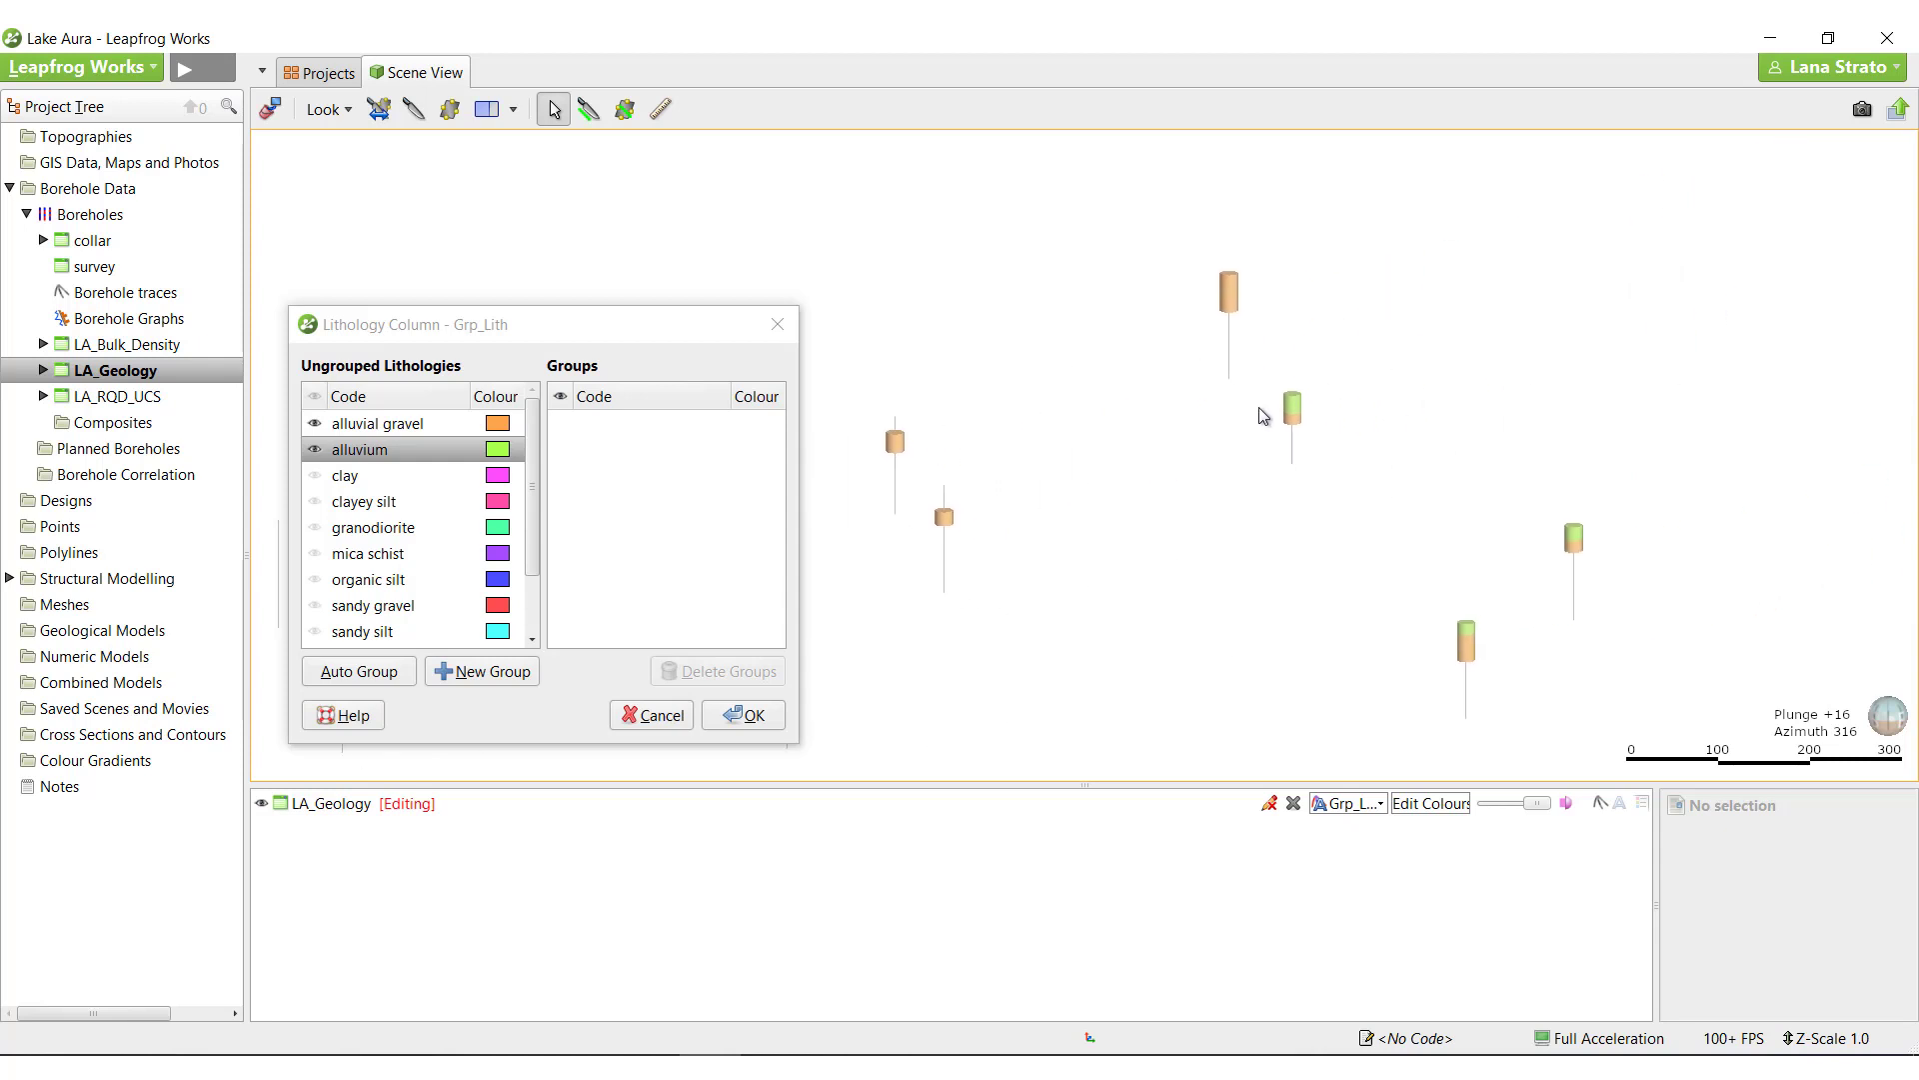
left_click_drag(1262, 416, 1411, 527)
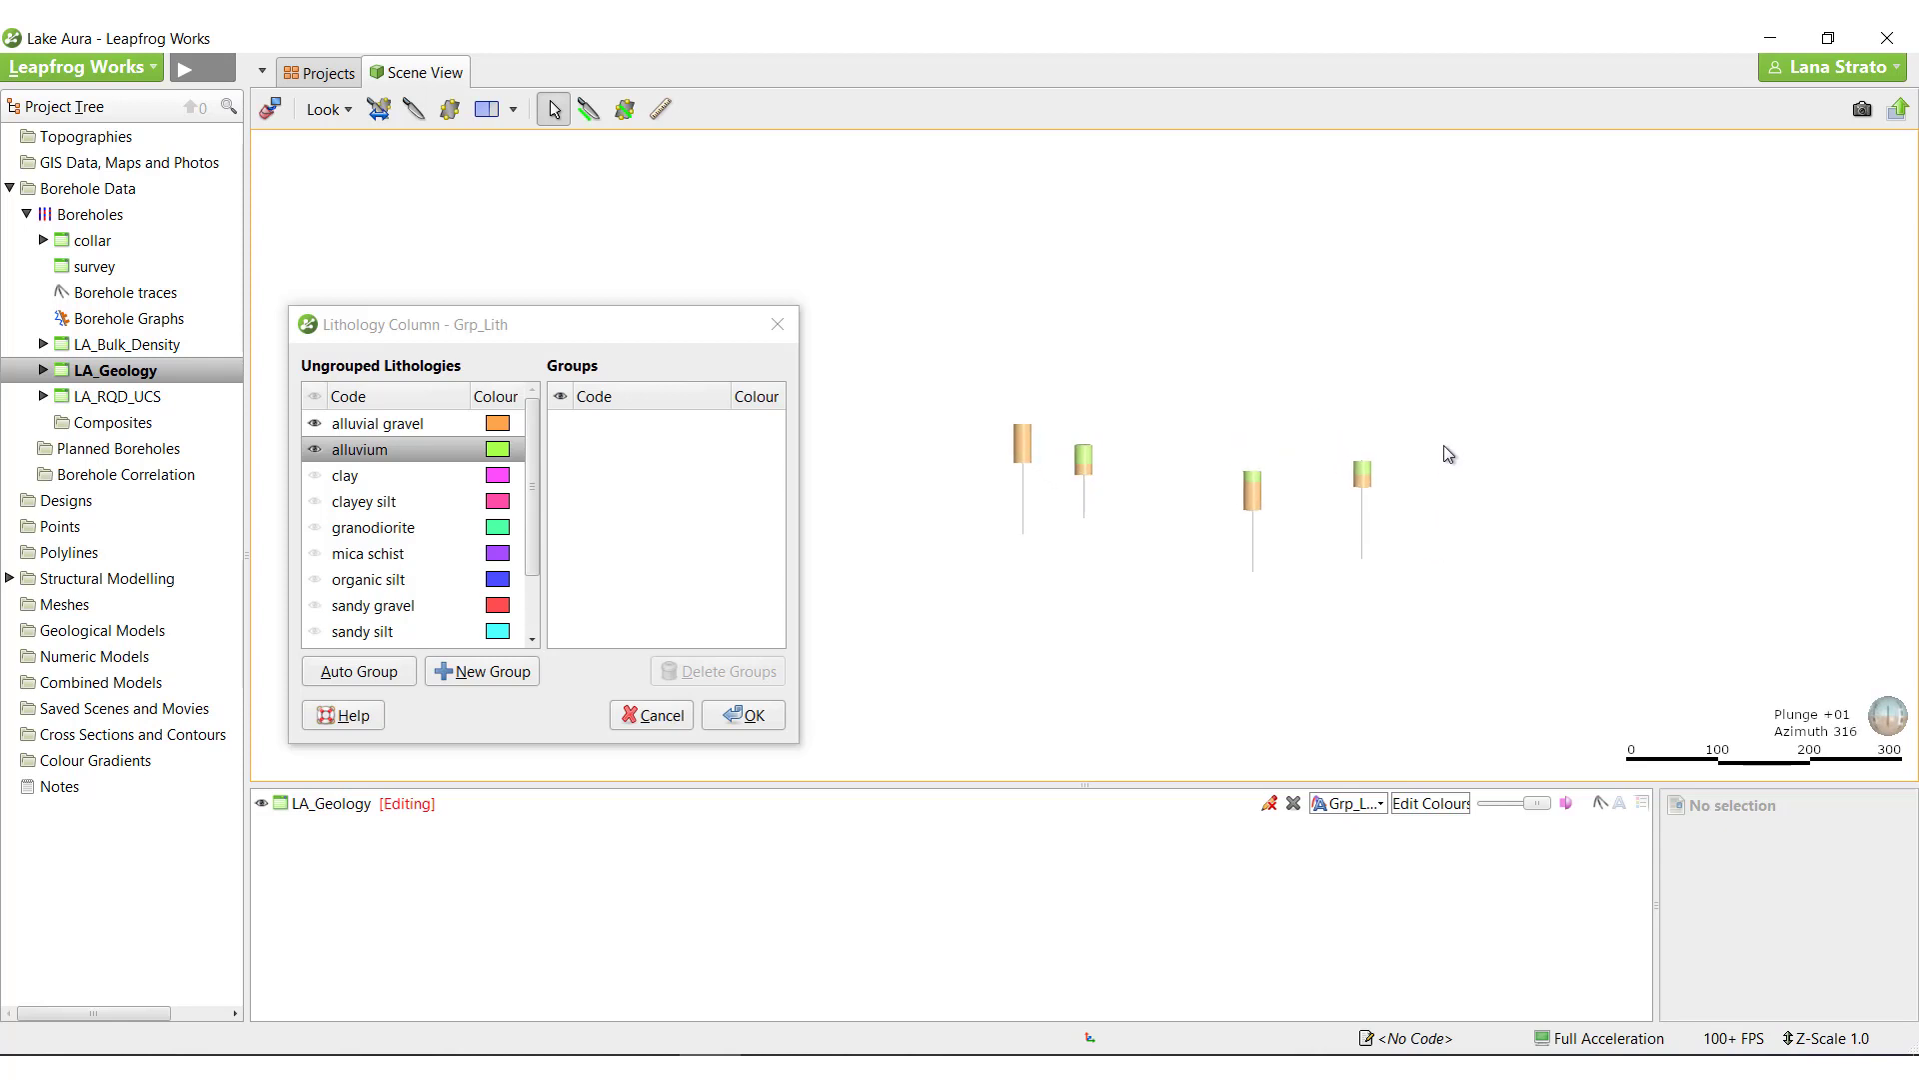
scroll(1449, 455, "down", 5)
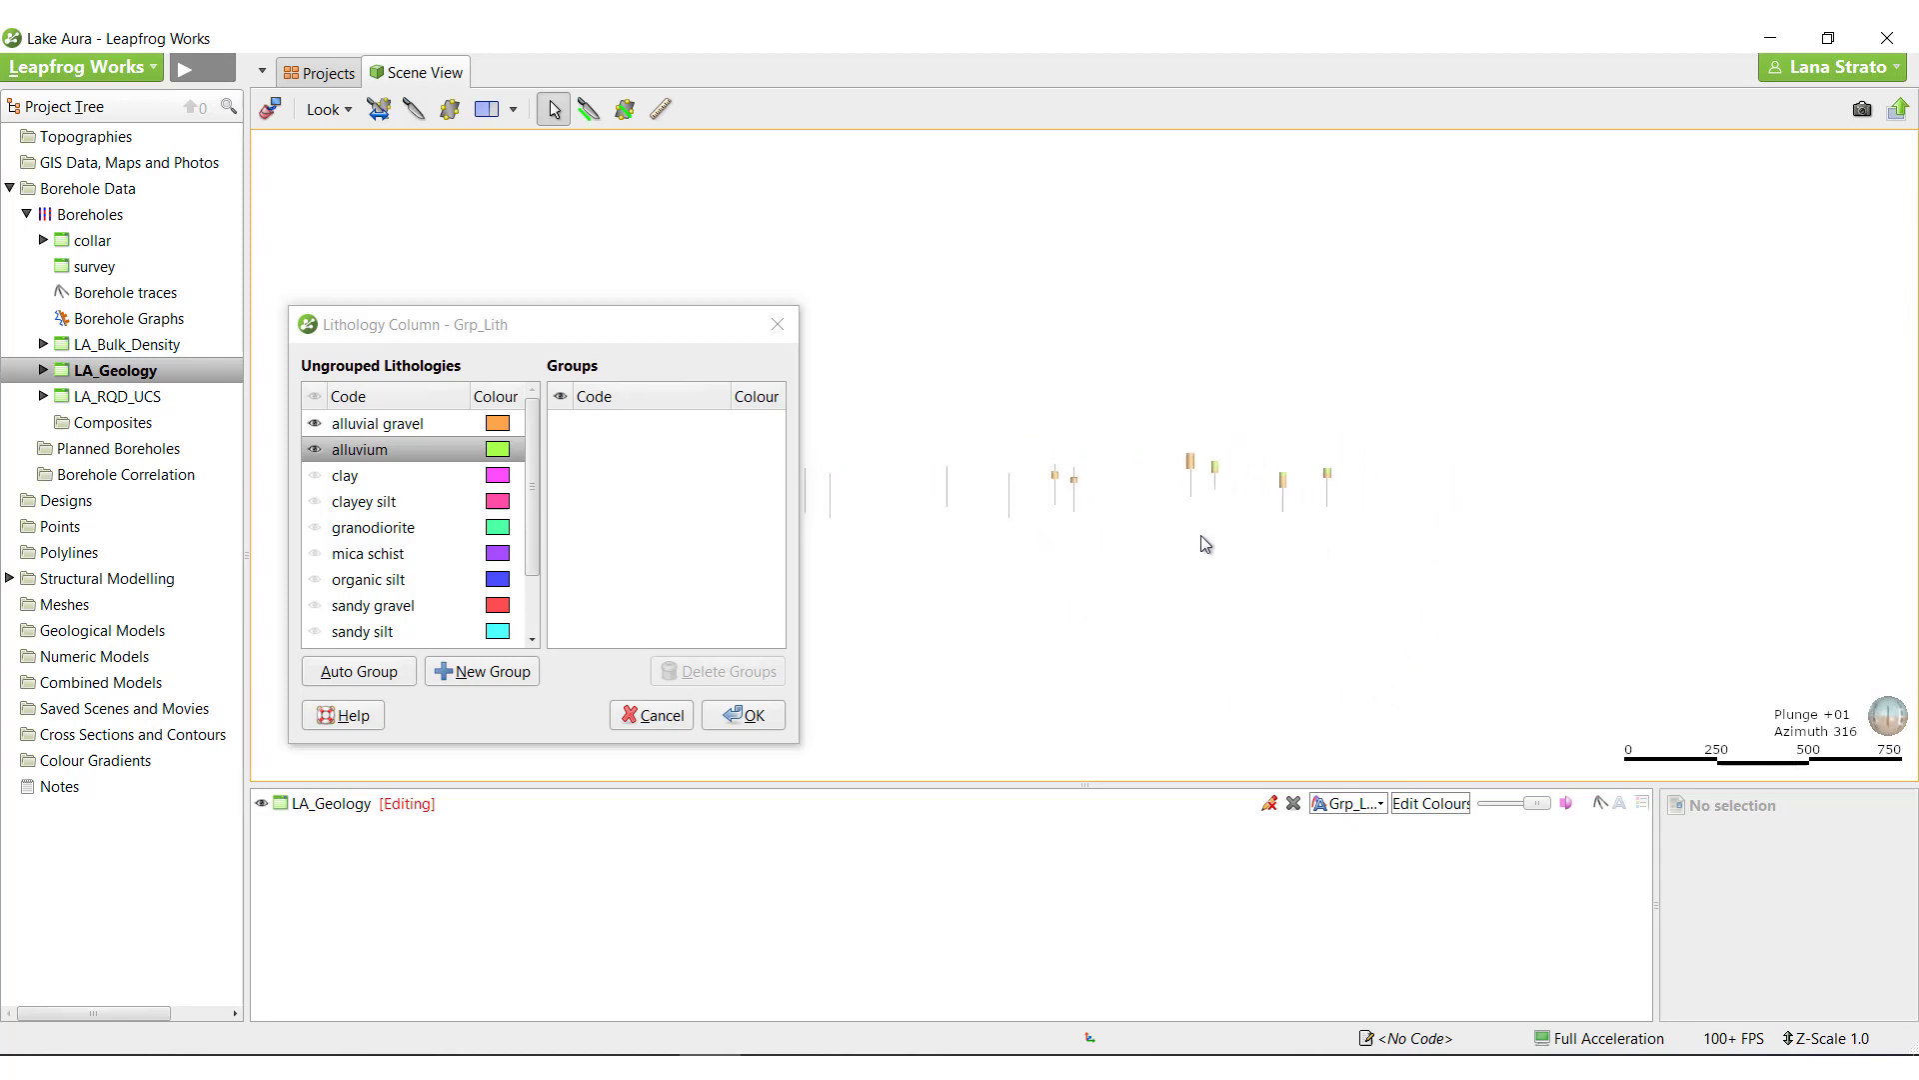
right_click_drag(1204, 544, 1322, 535)
scroll(1358, 492, "up", 1)
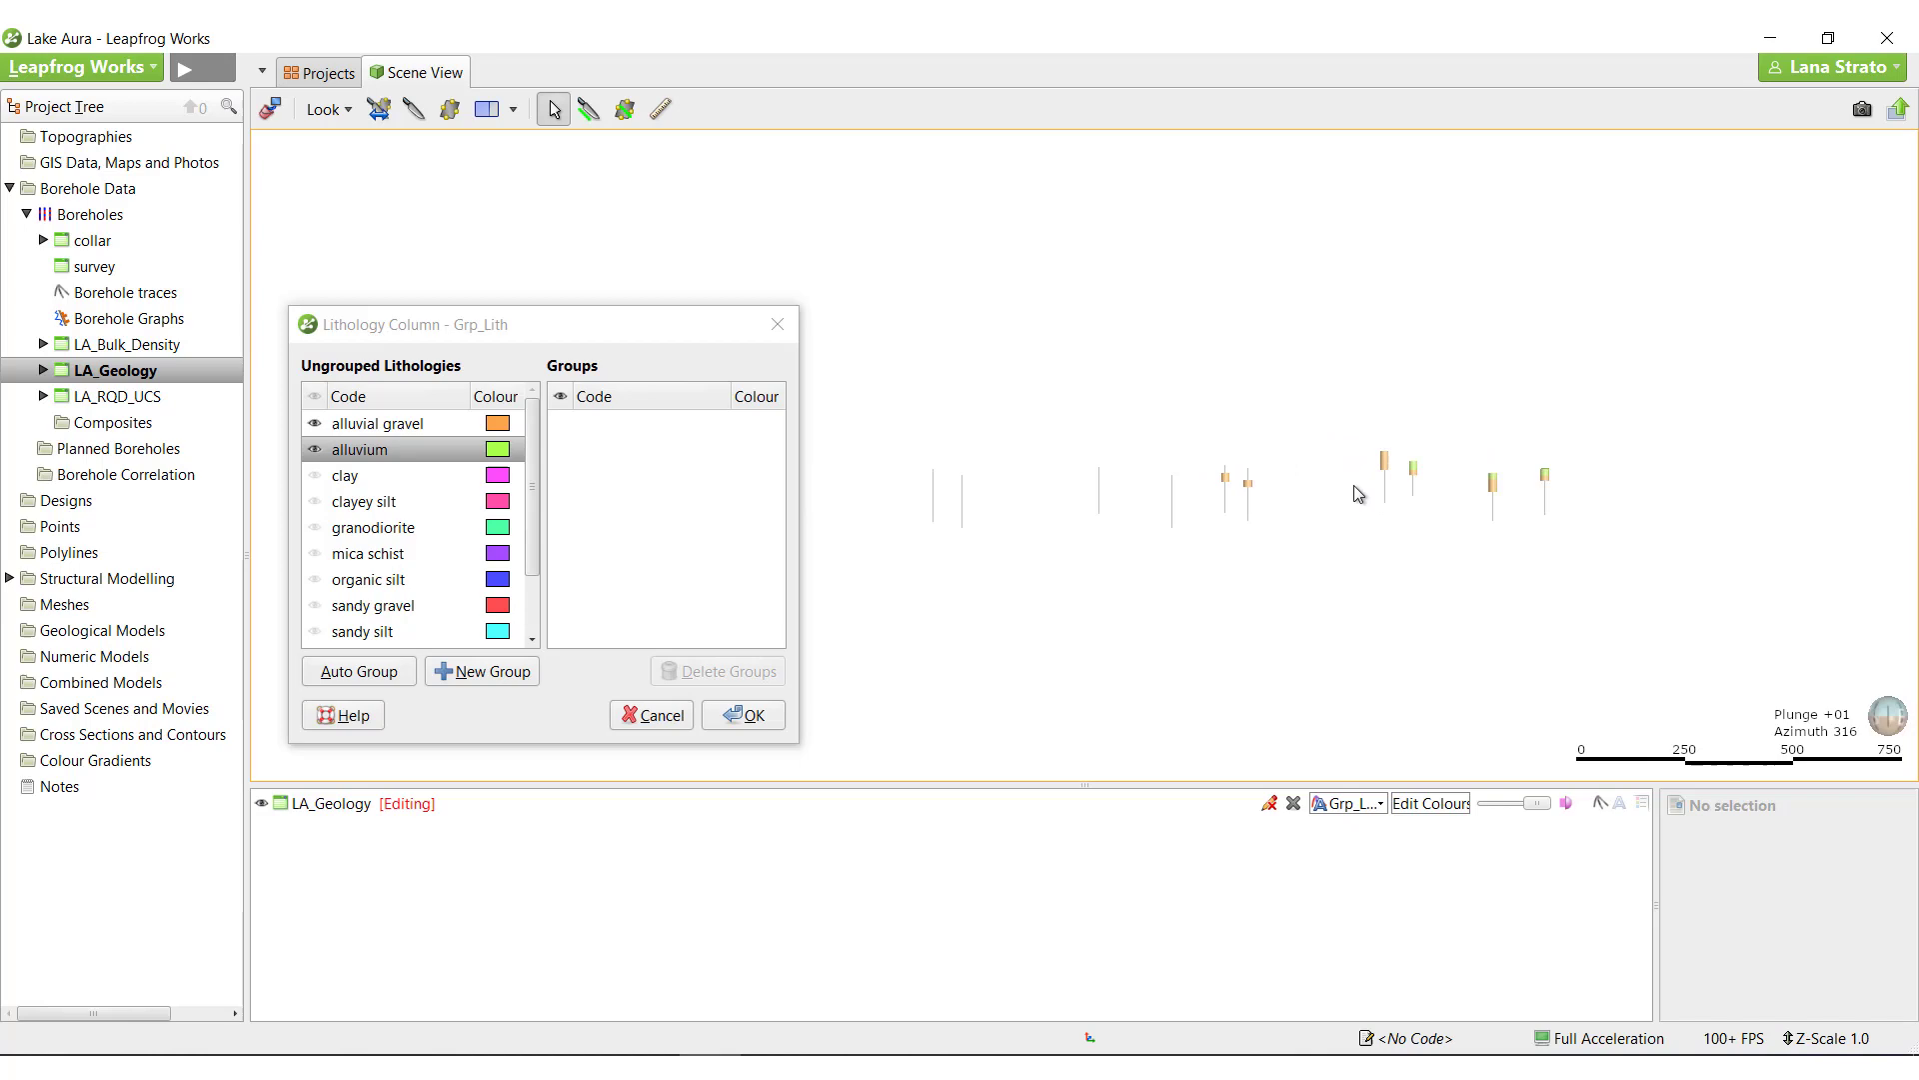
scroll(1383, 435, "up", 3)
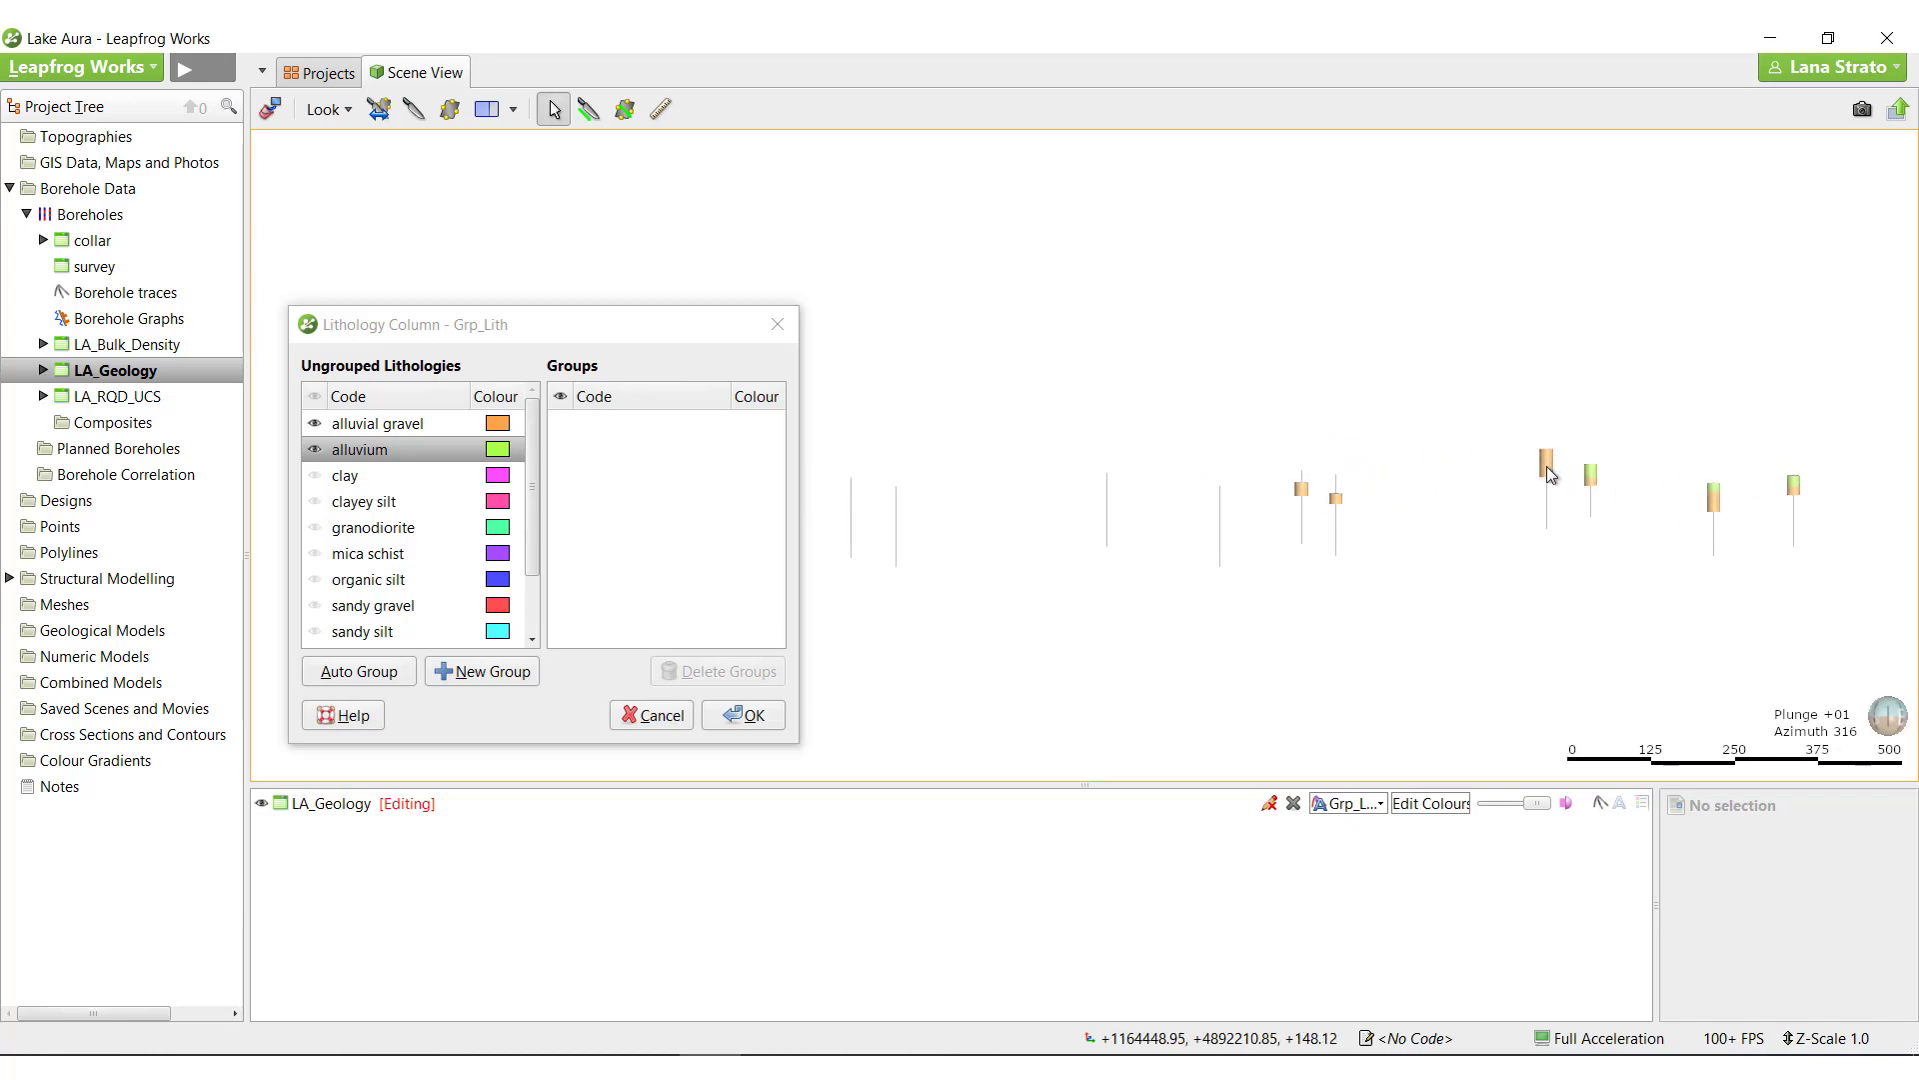
left_click_drag(1548, 474, 1305, 503)
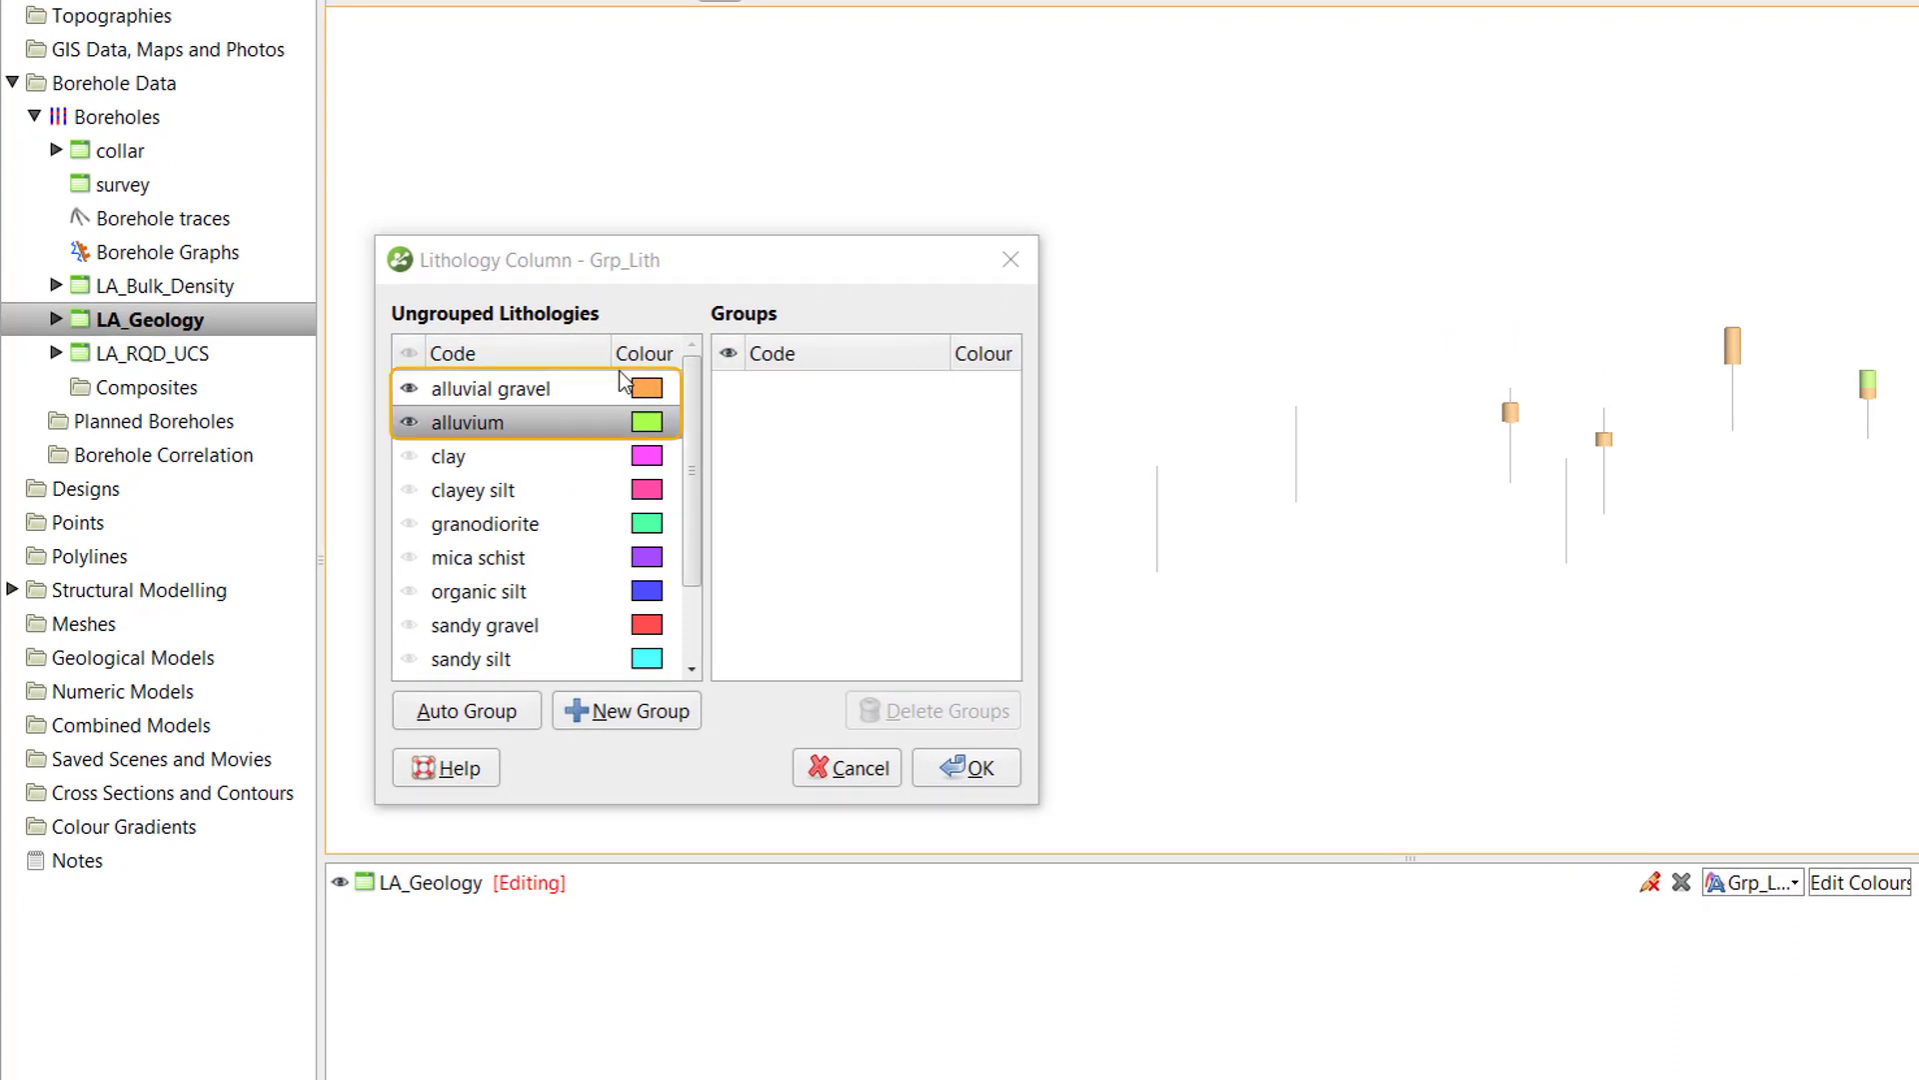
Group alluvial gravel and alluvium as 'Alluvium' and give it a brown colour.
left_click(539, 414)
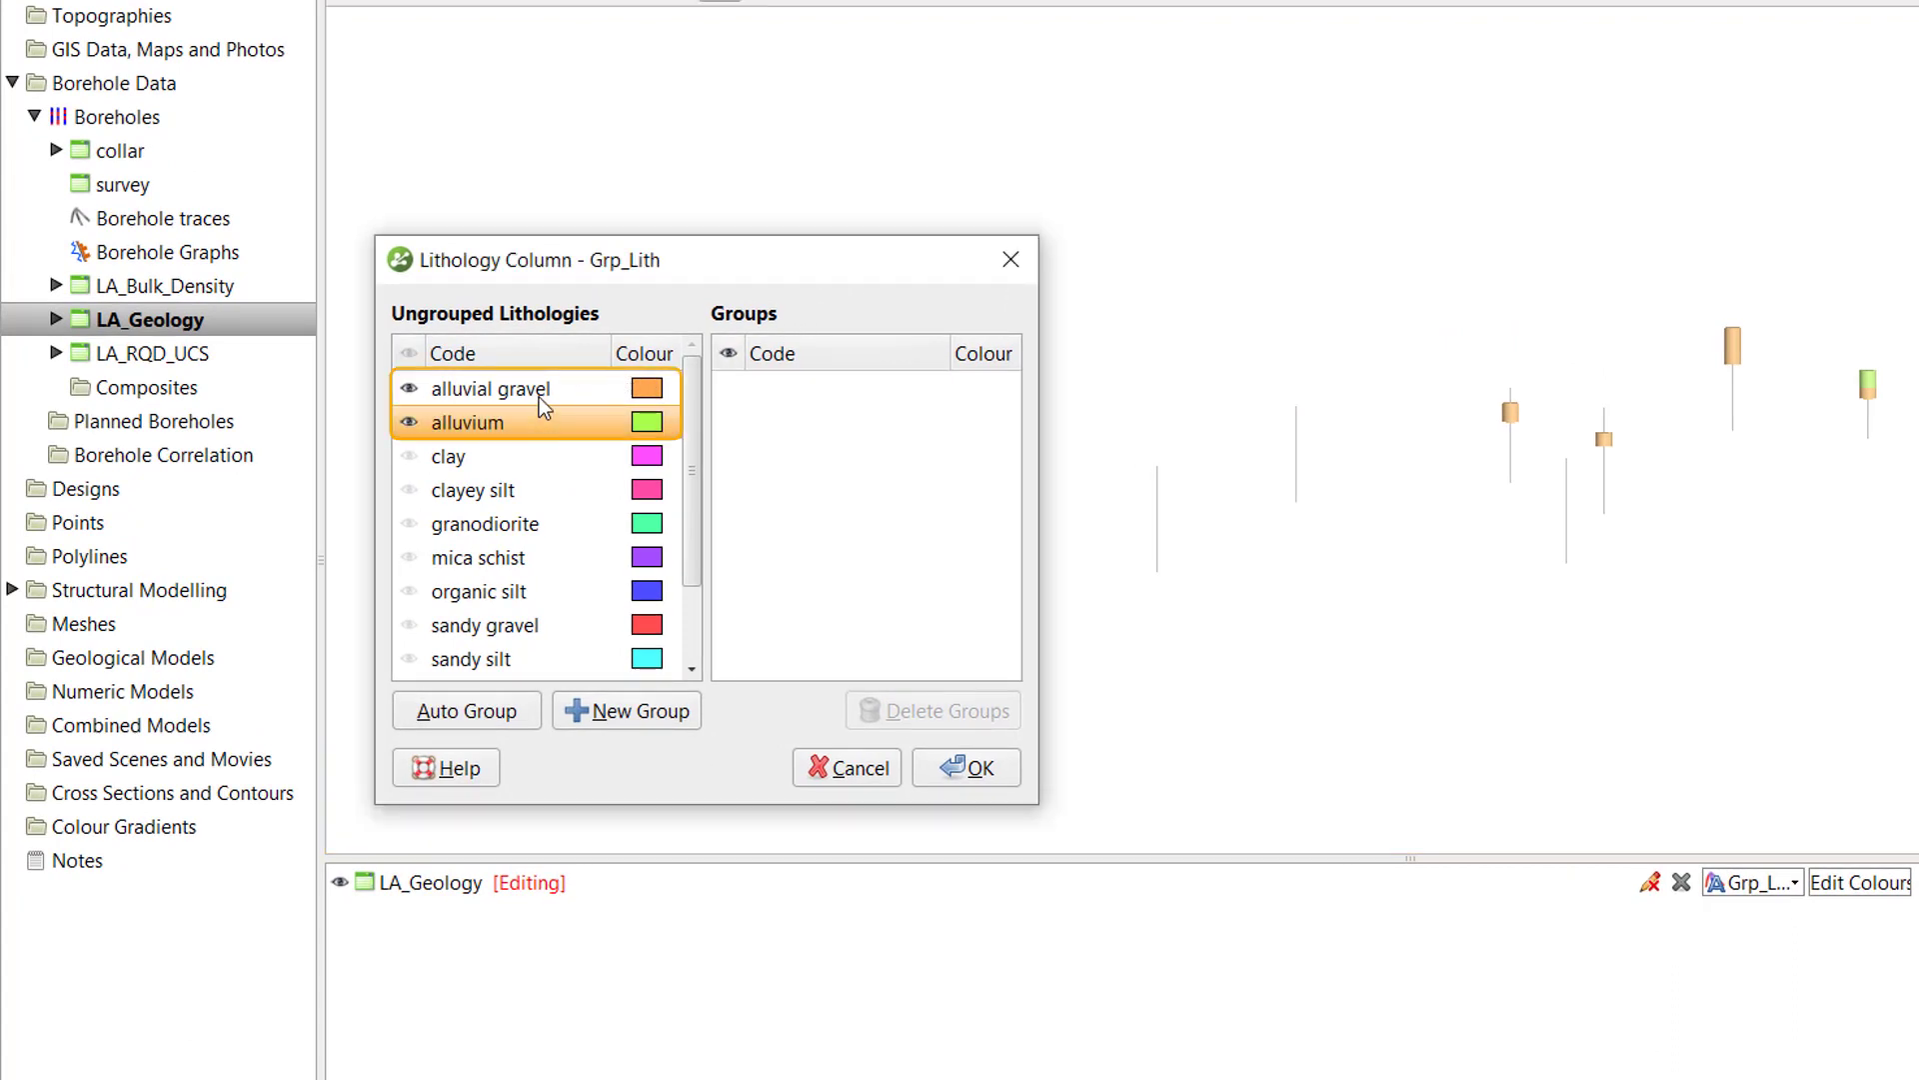
left_click(537, 393, "shift")
left_click(604, 721)
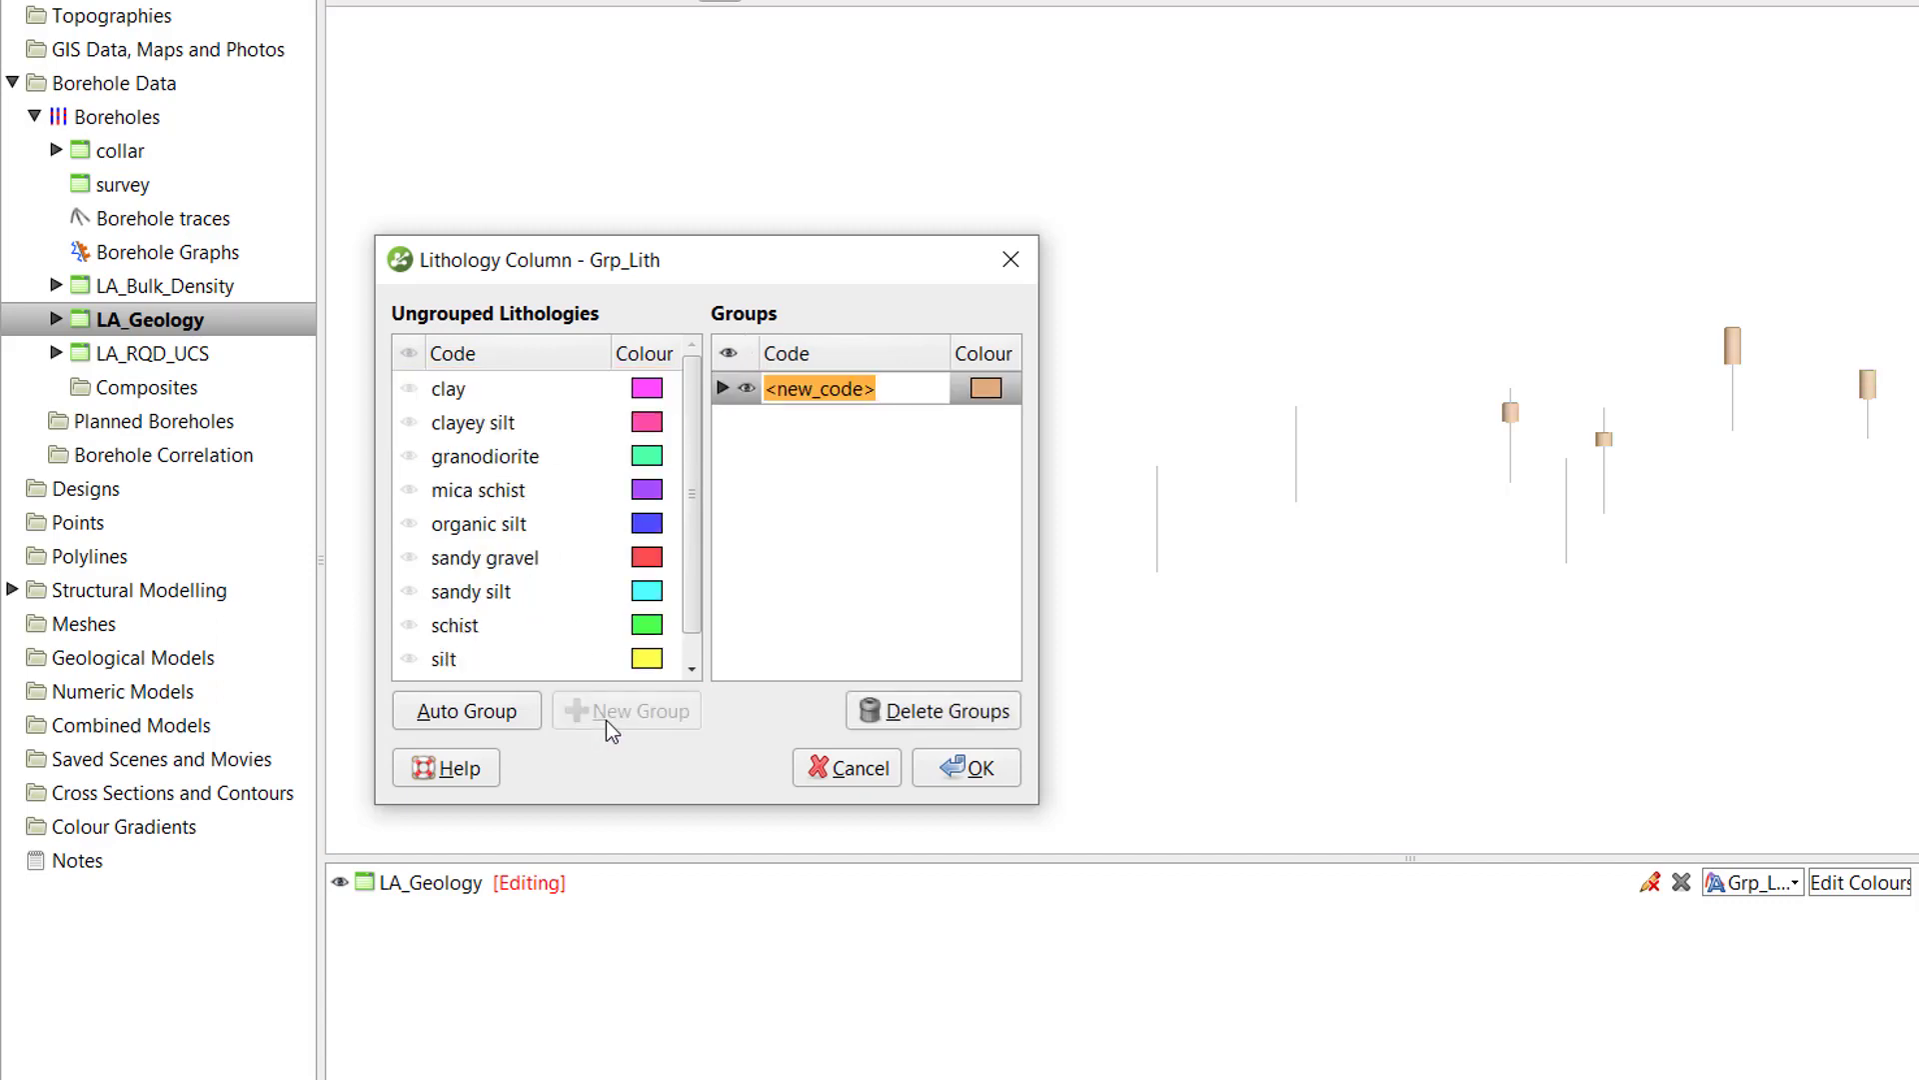
type("Alluviu")
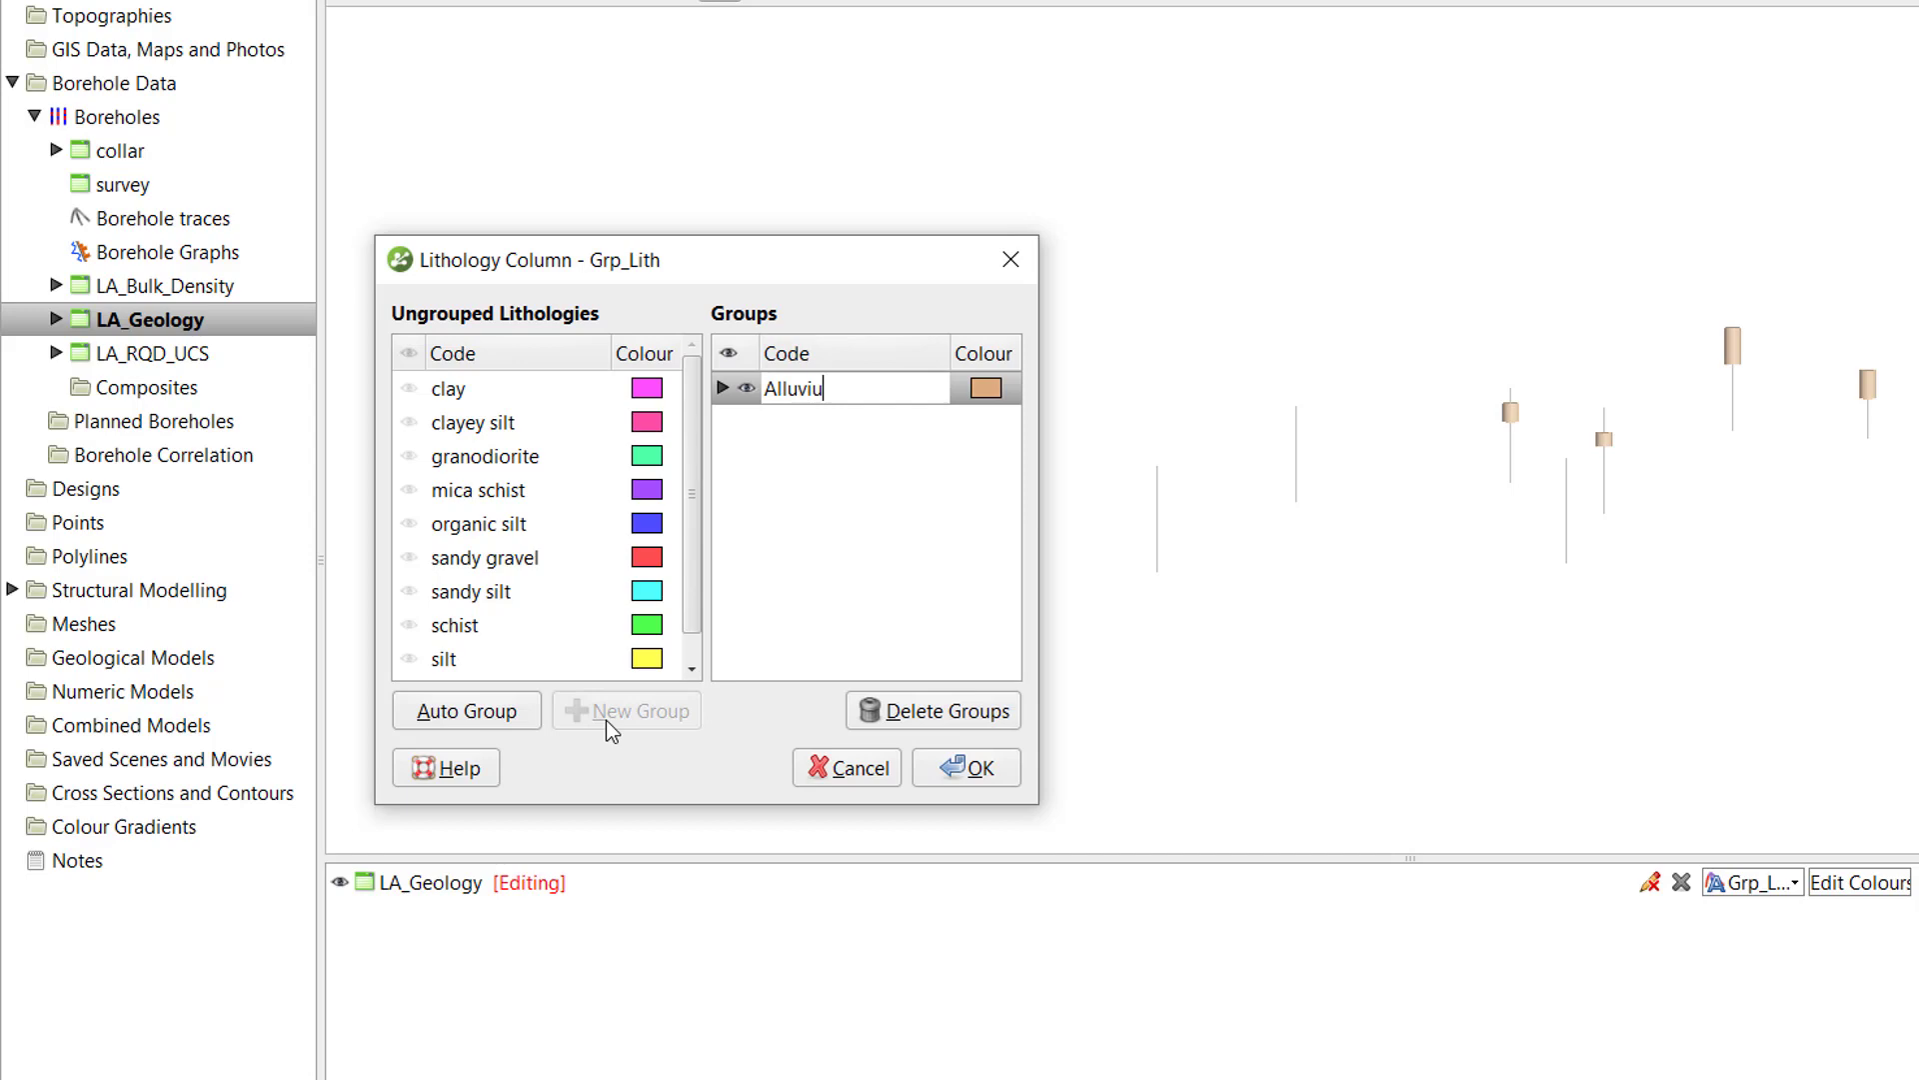
type("m")
left_click(988, 390)
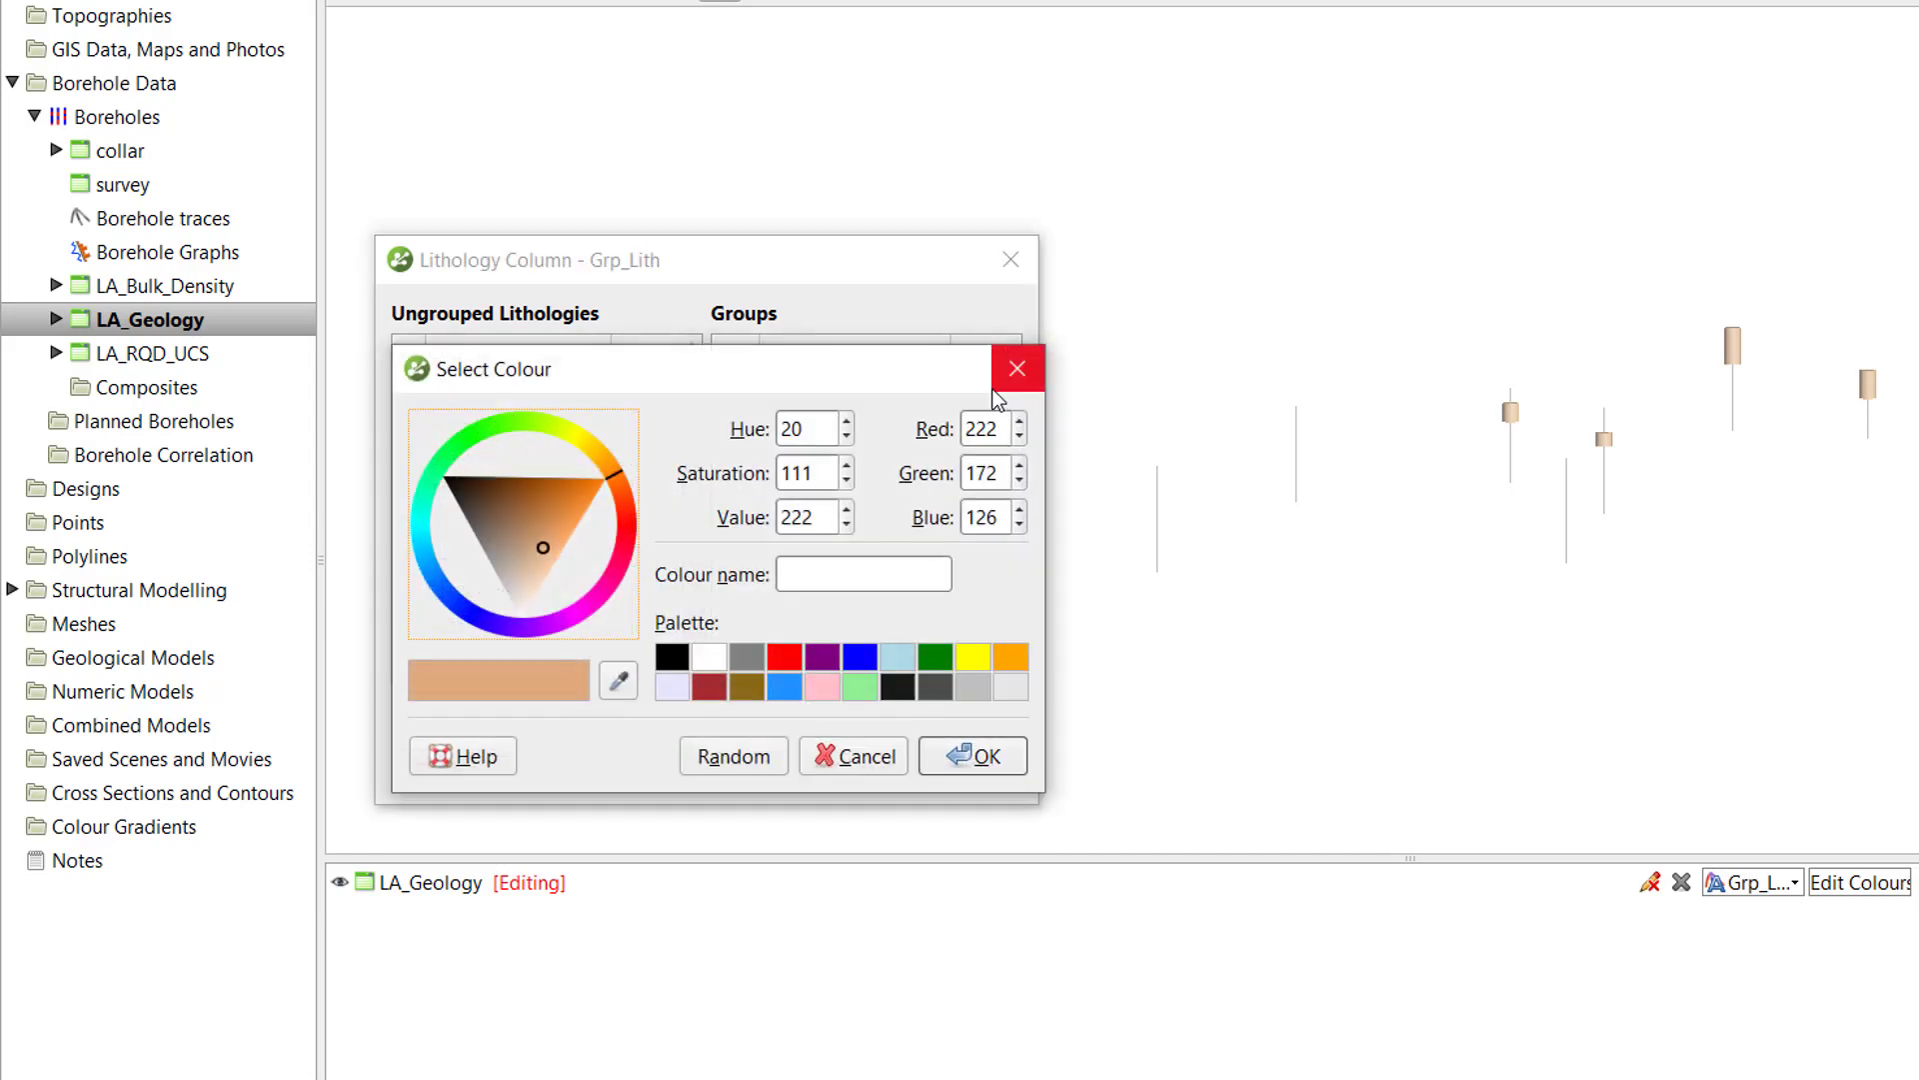
left_click(741, 690)
left_click(971, 756)
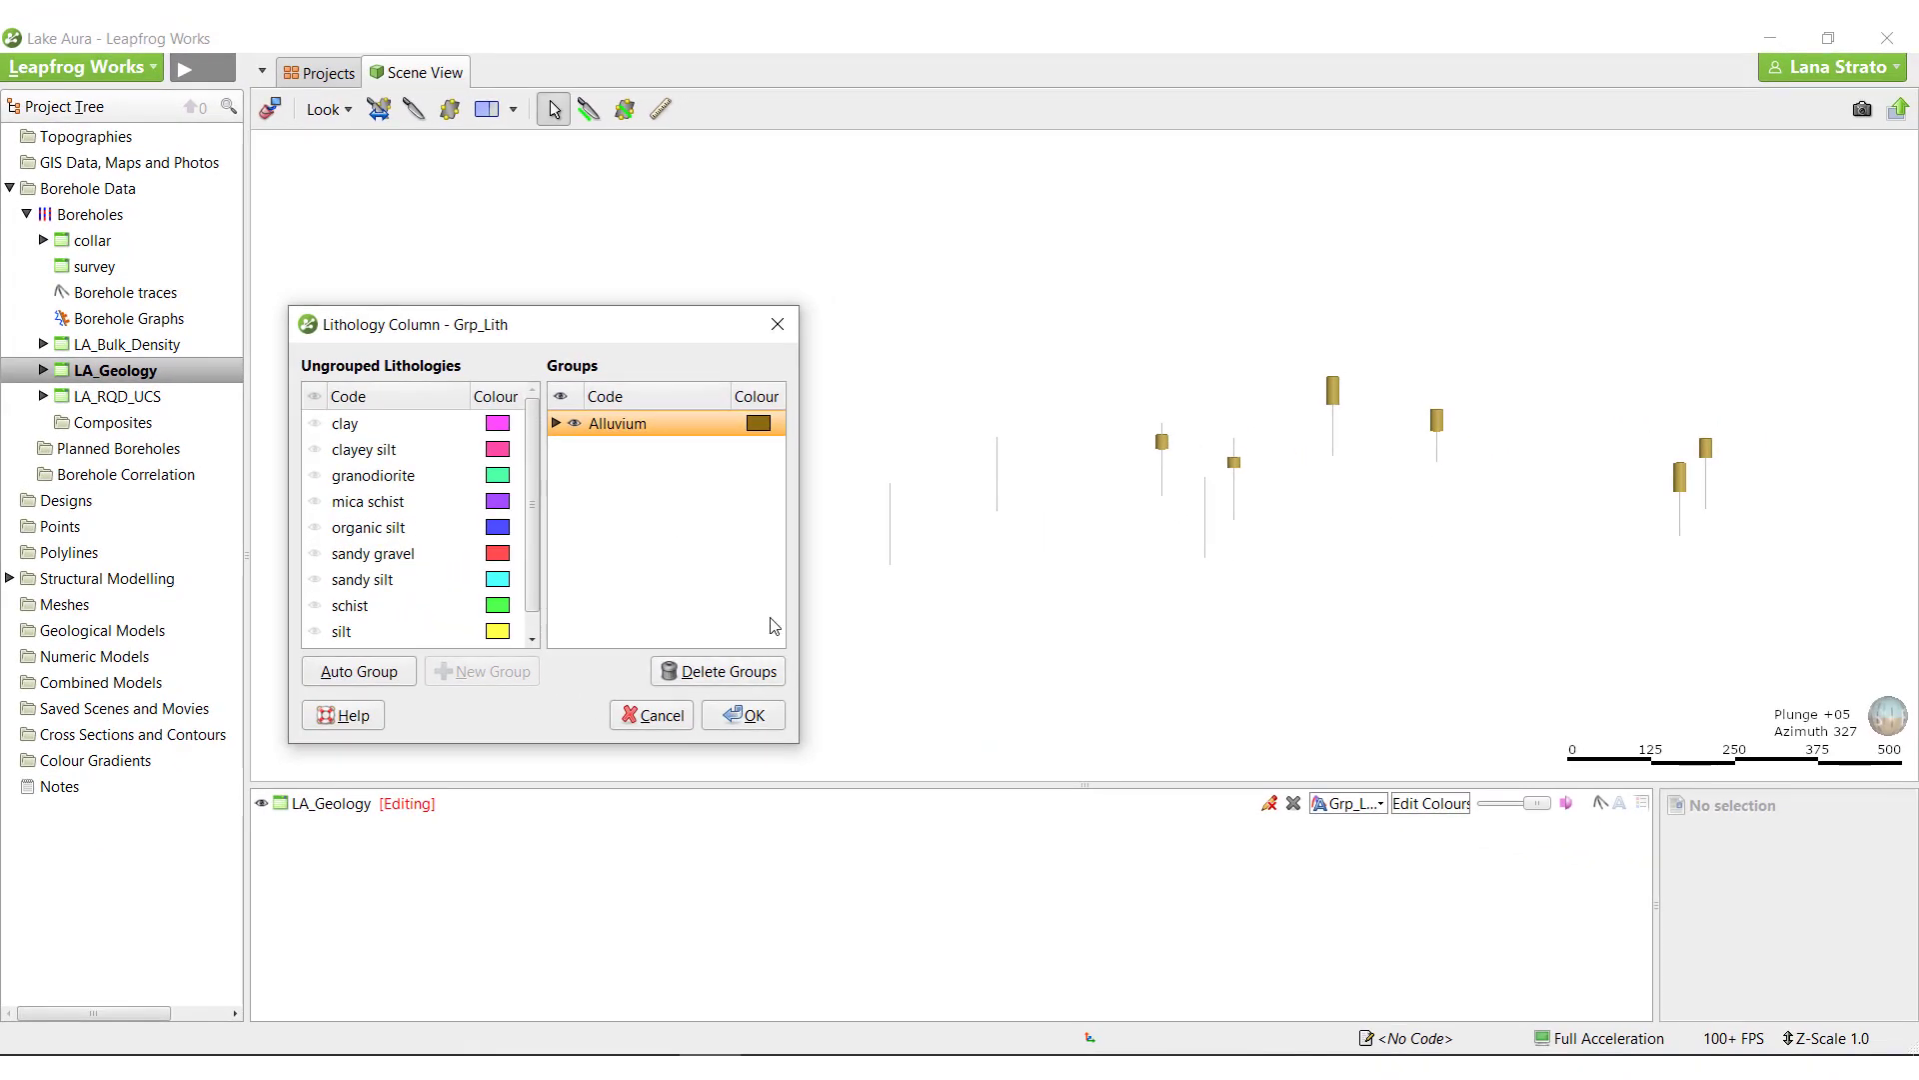
Zoom the scene and expand the Alluvium group to check its members.
left_click(1549, 480)
scroll(1548, 460, "up", 3)
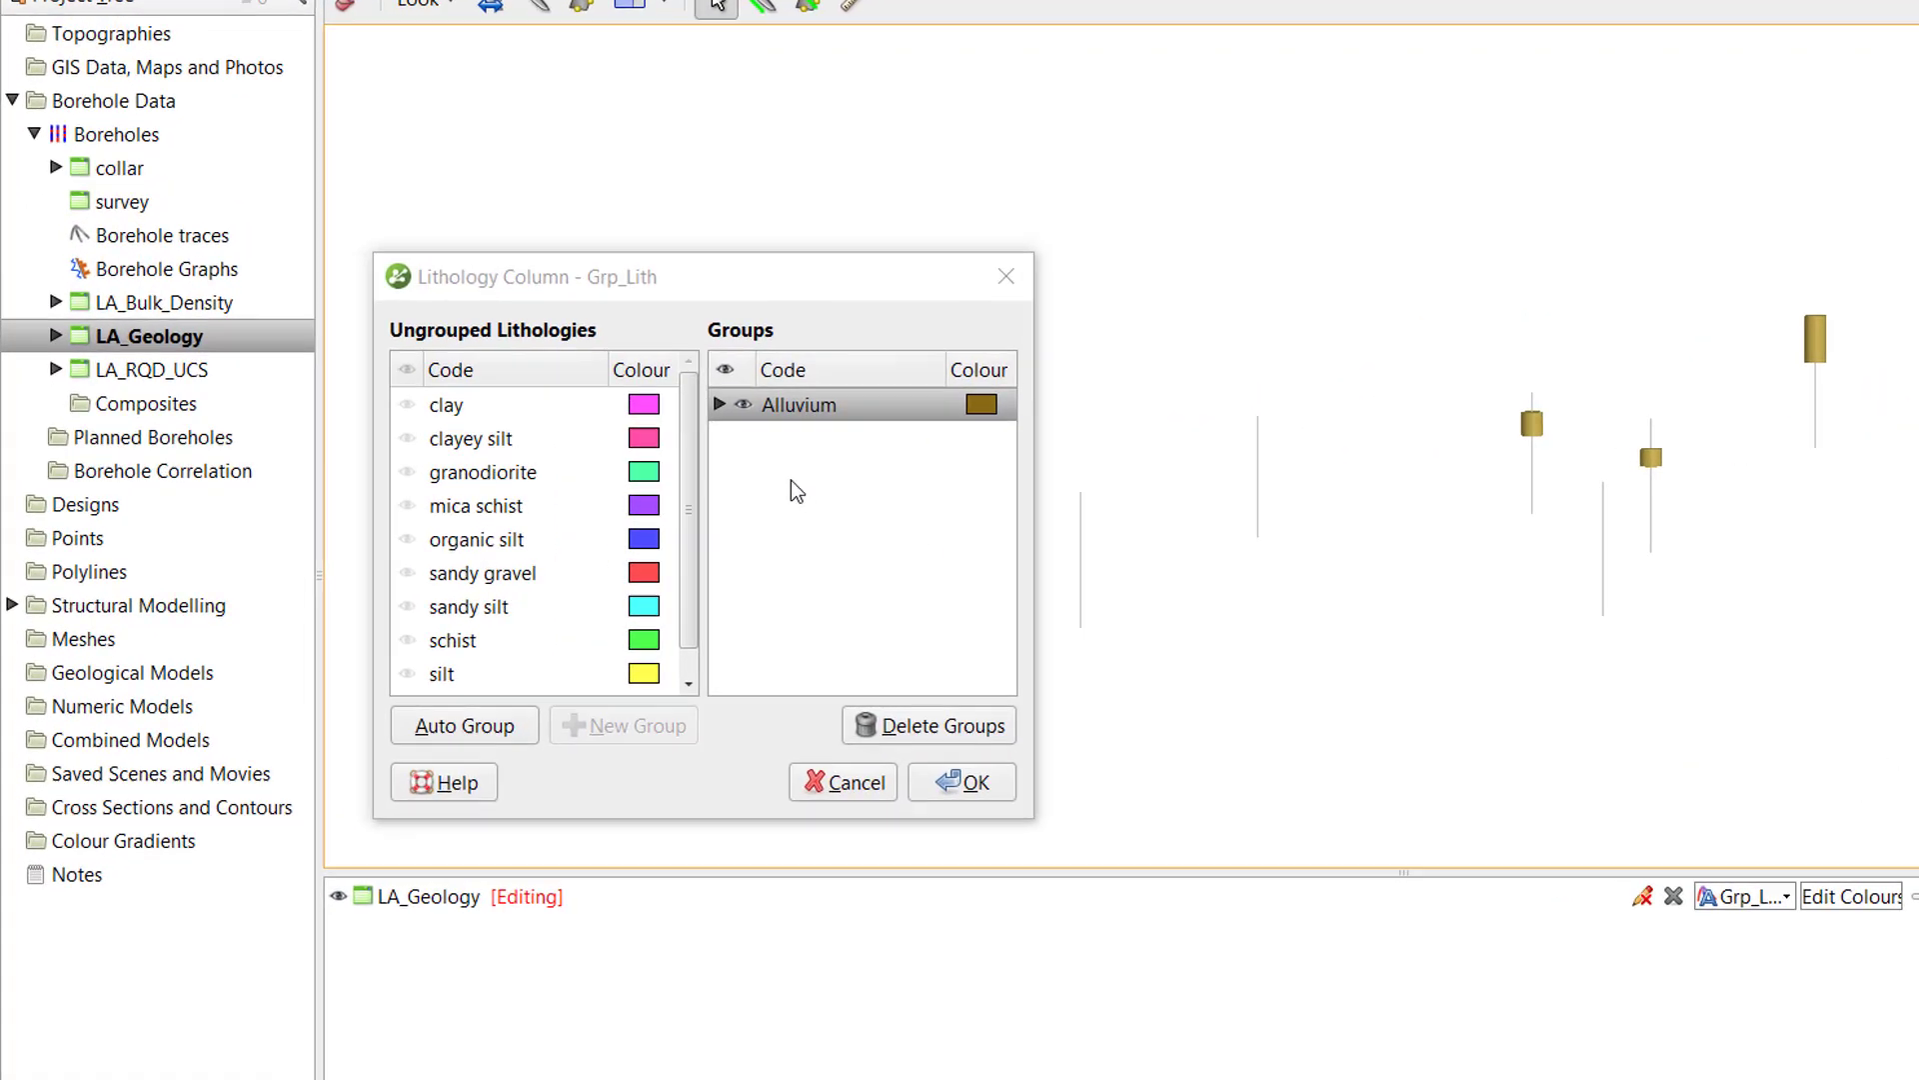
left_click(722, 404)
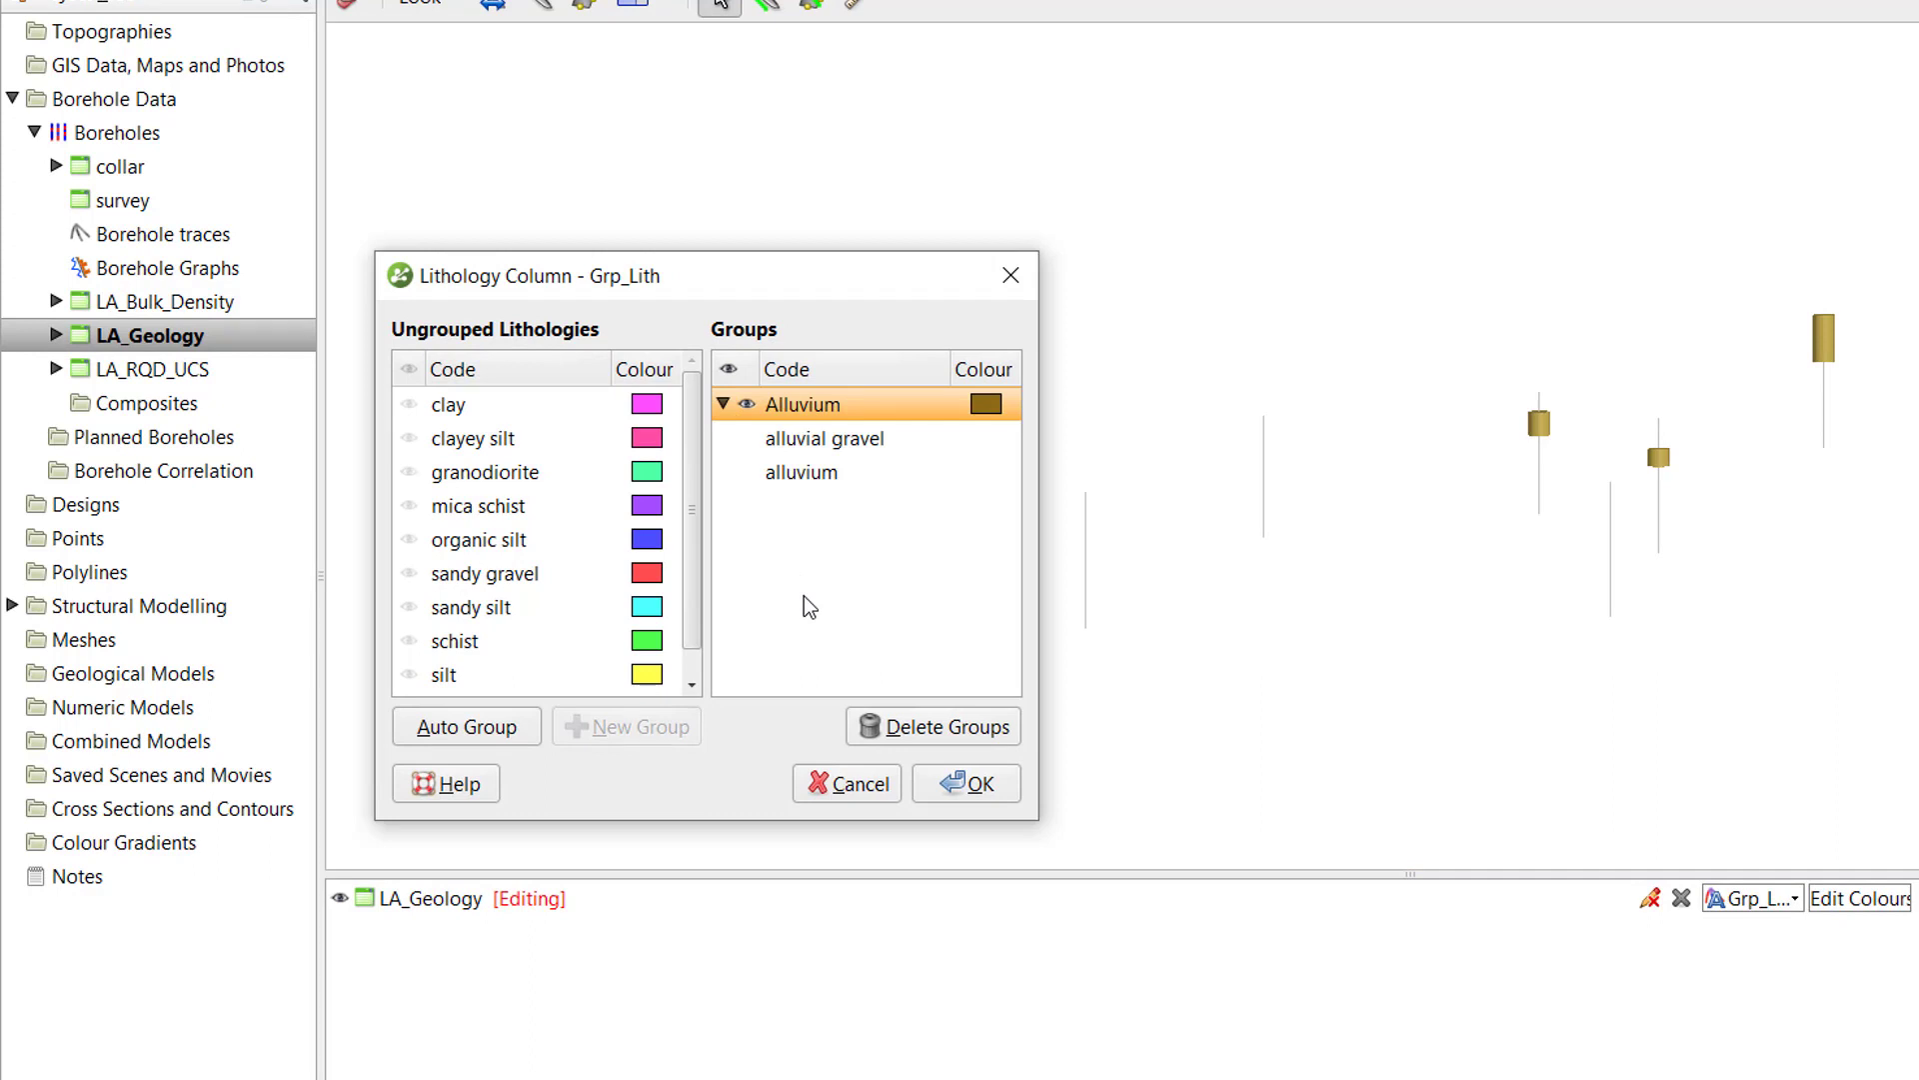
Create a 'Silt' group from organic silt, sandy silt and silt, then add clayey silt.
left_click(723, 404)
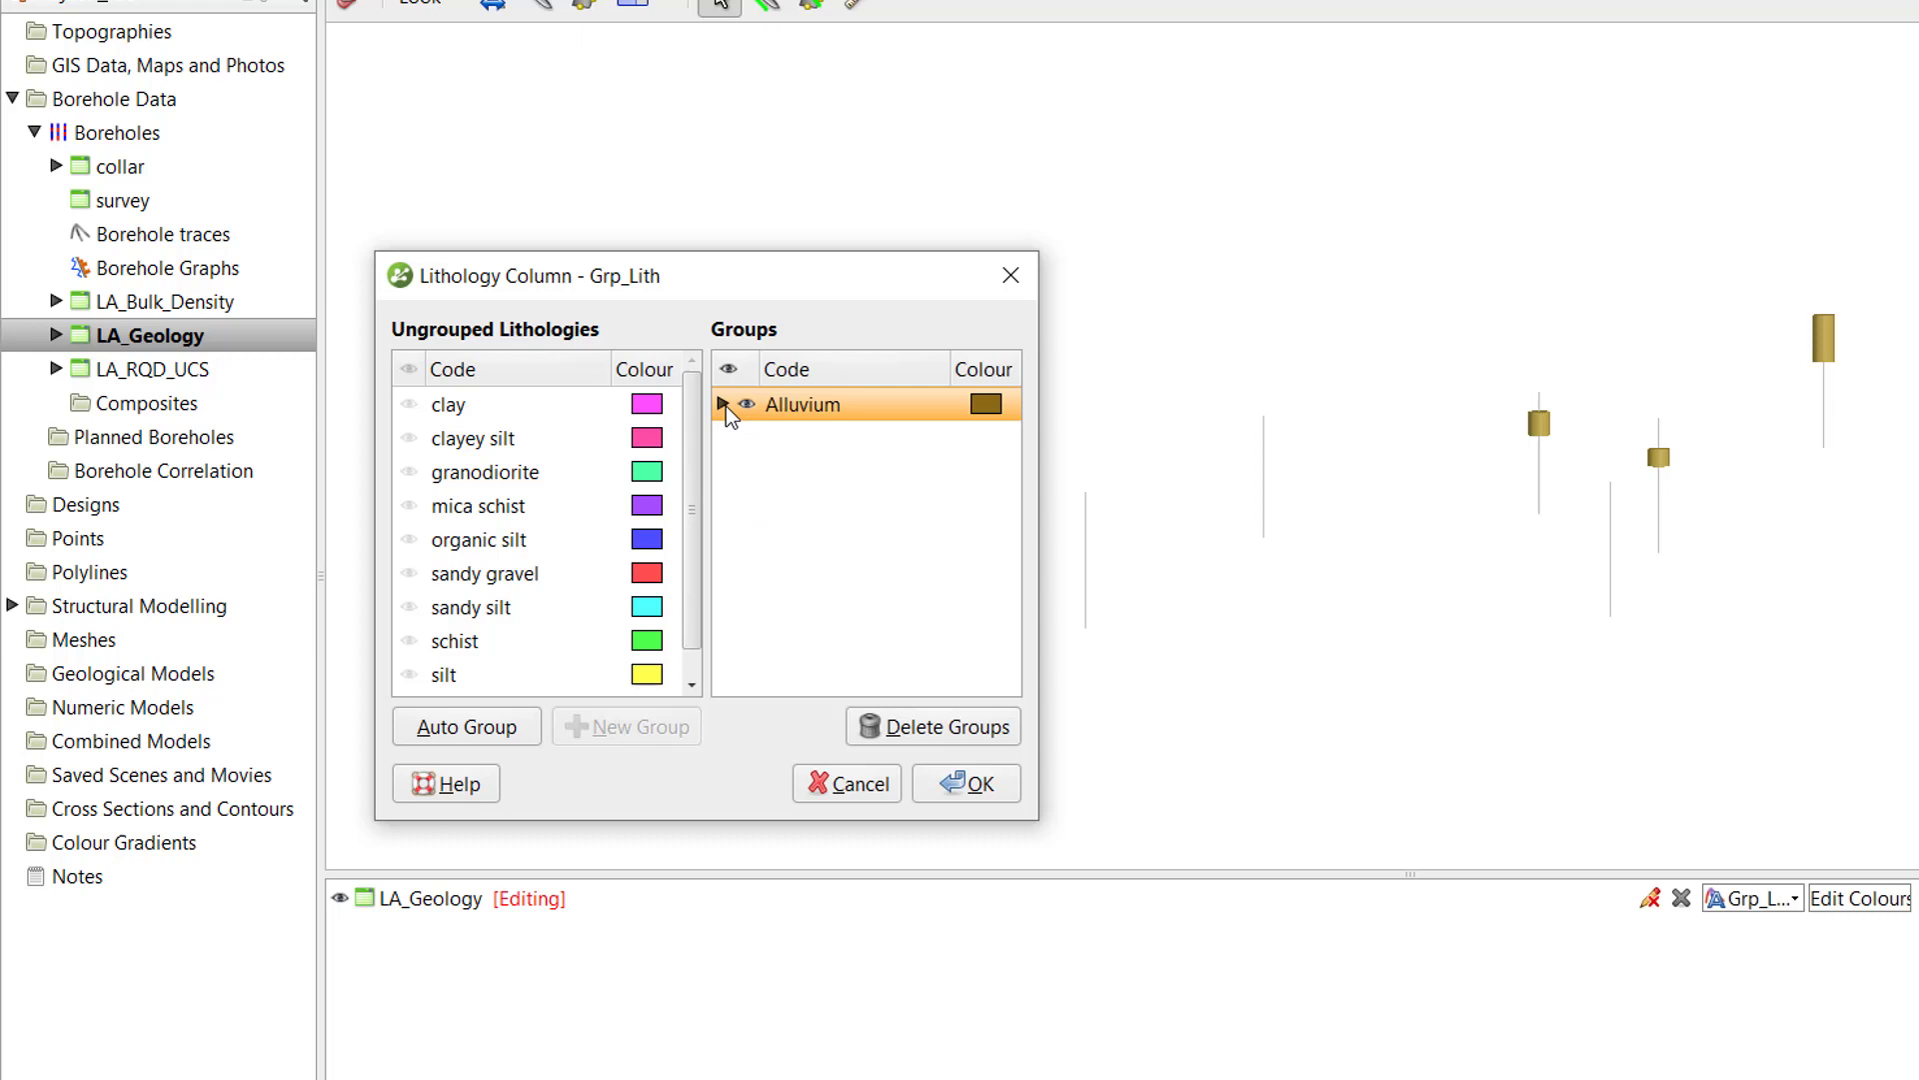
left_click(517, 540)
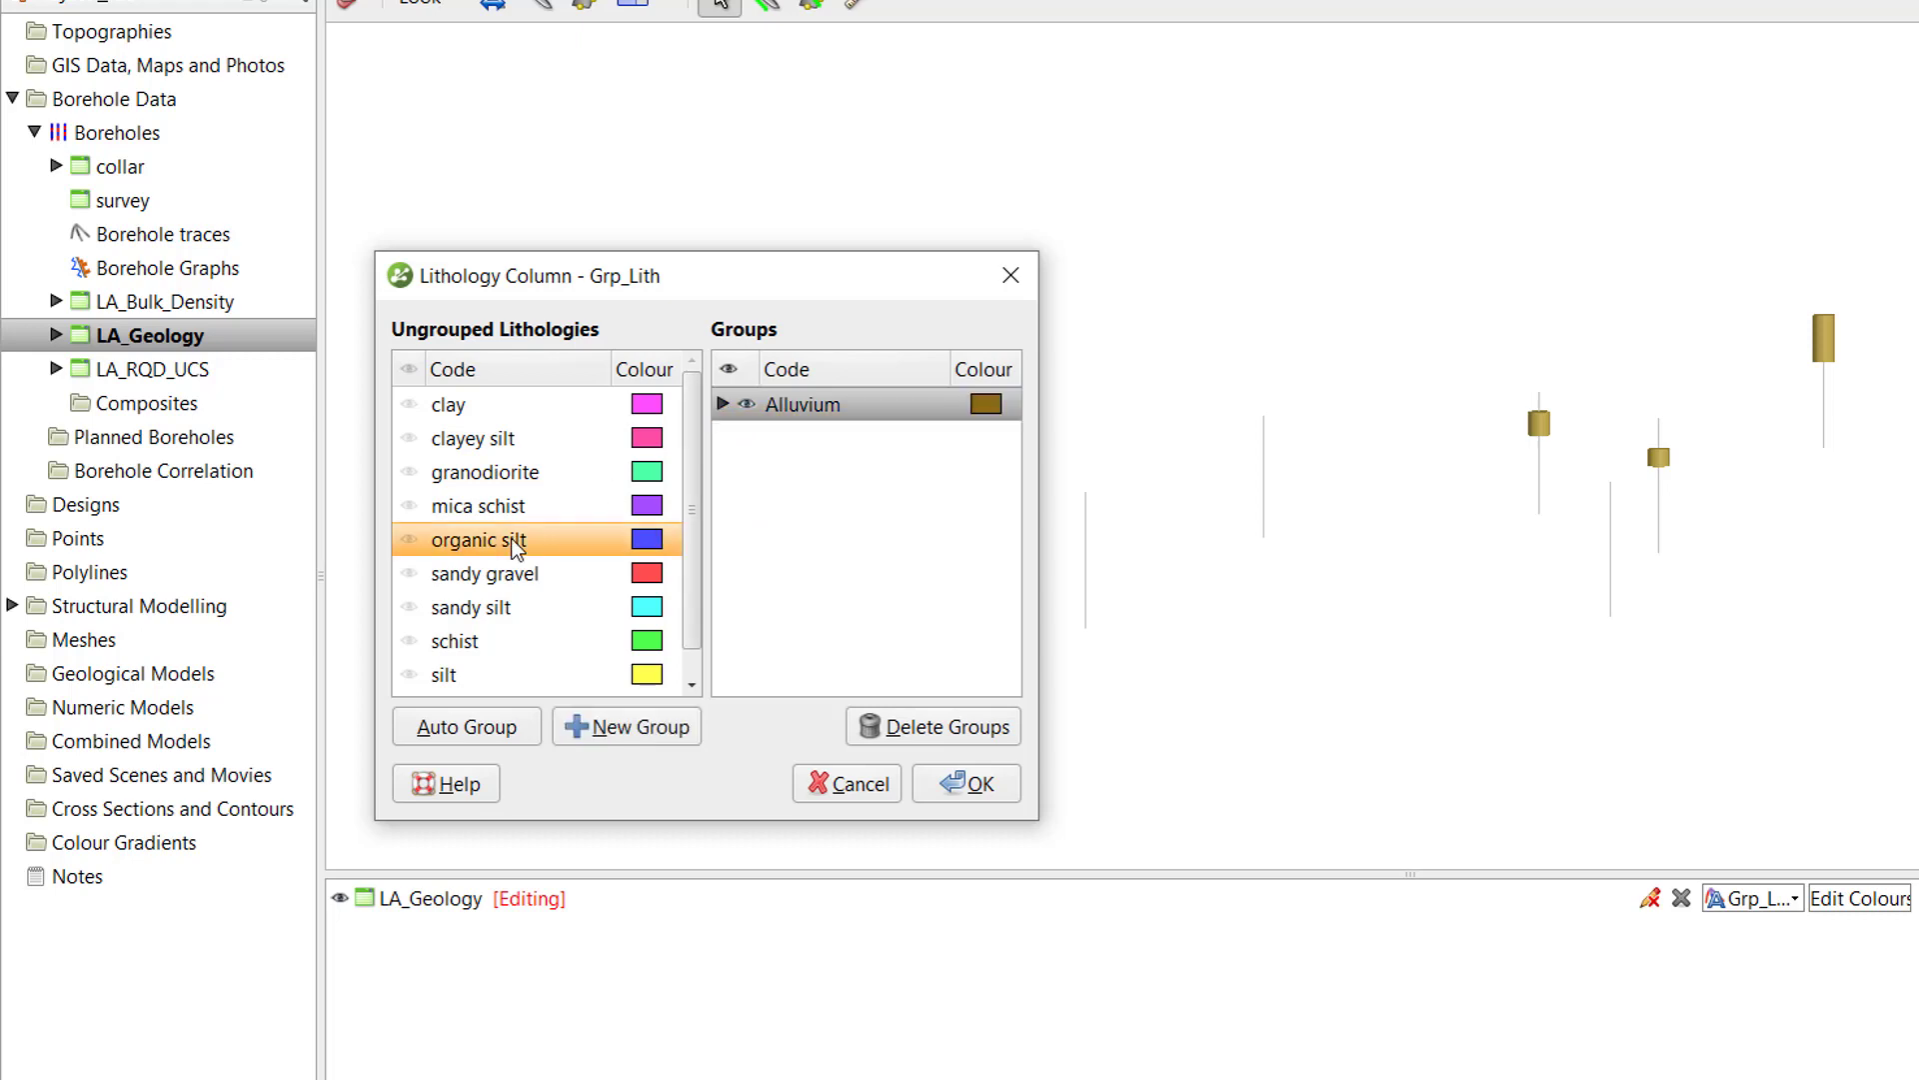
left_click(487, 607, "ctrl")
left_click(457, 677, "ctrl")
left_click(611, 730)
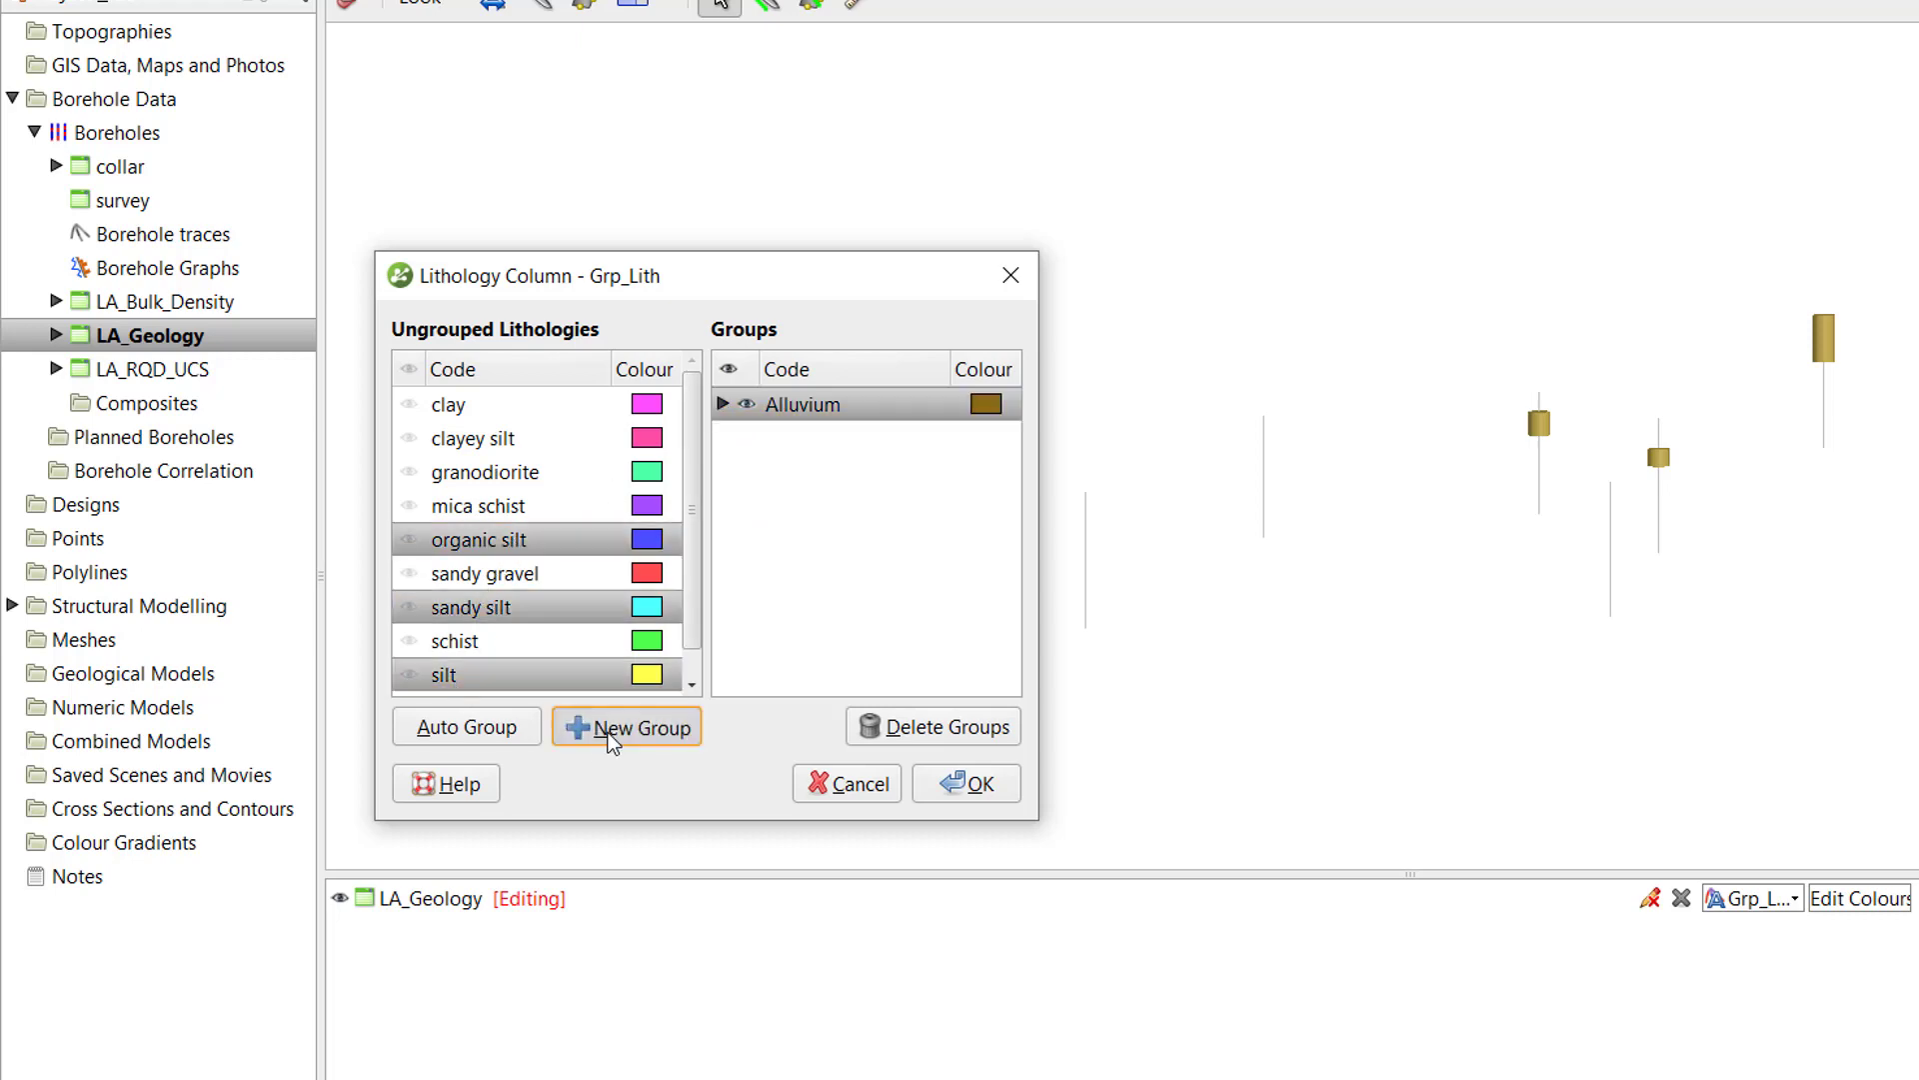
type("Silt")
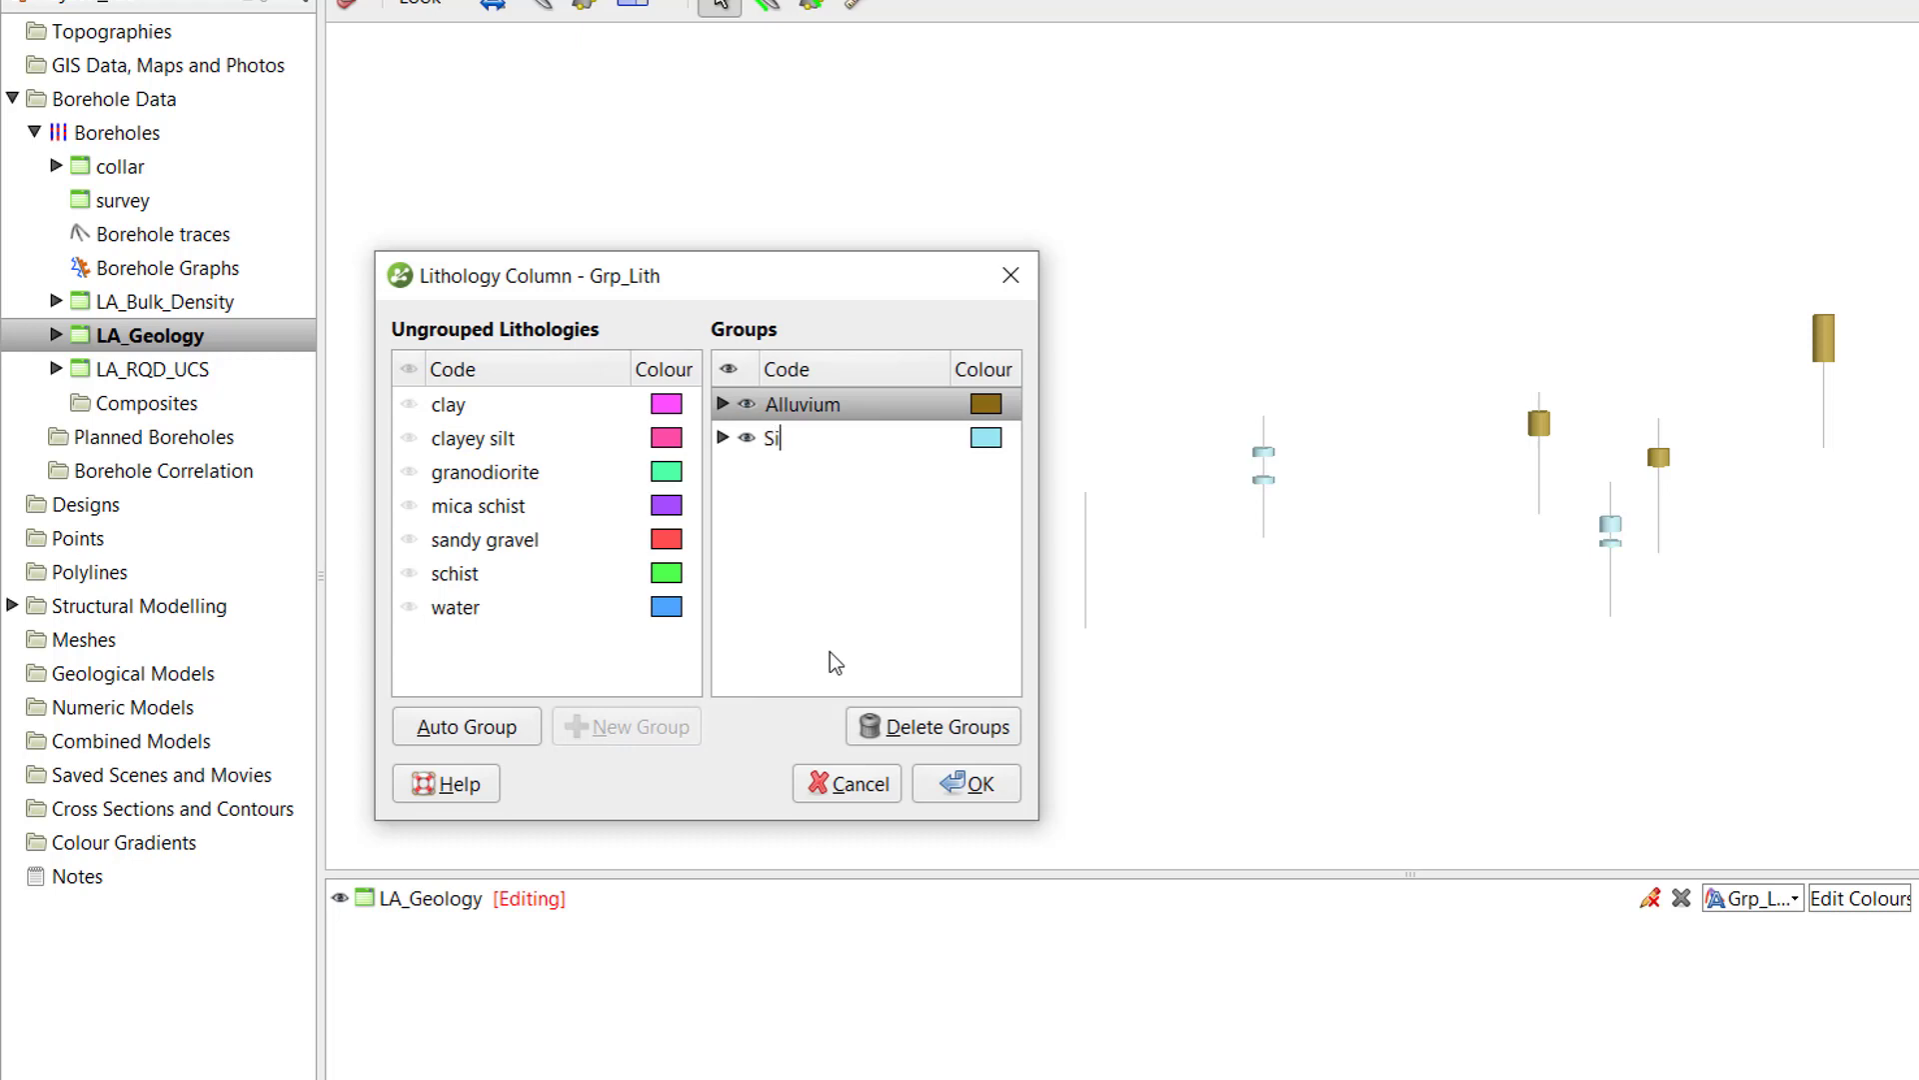
left_click(993, 484)
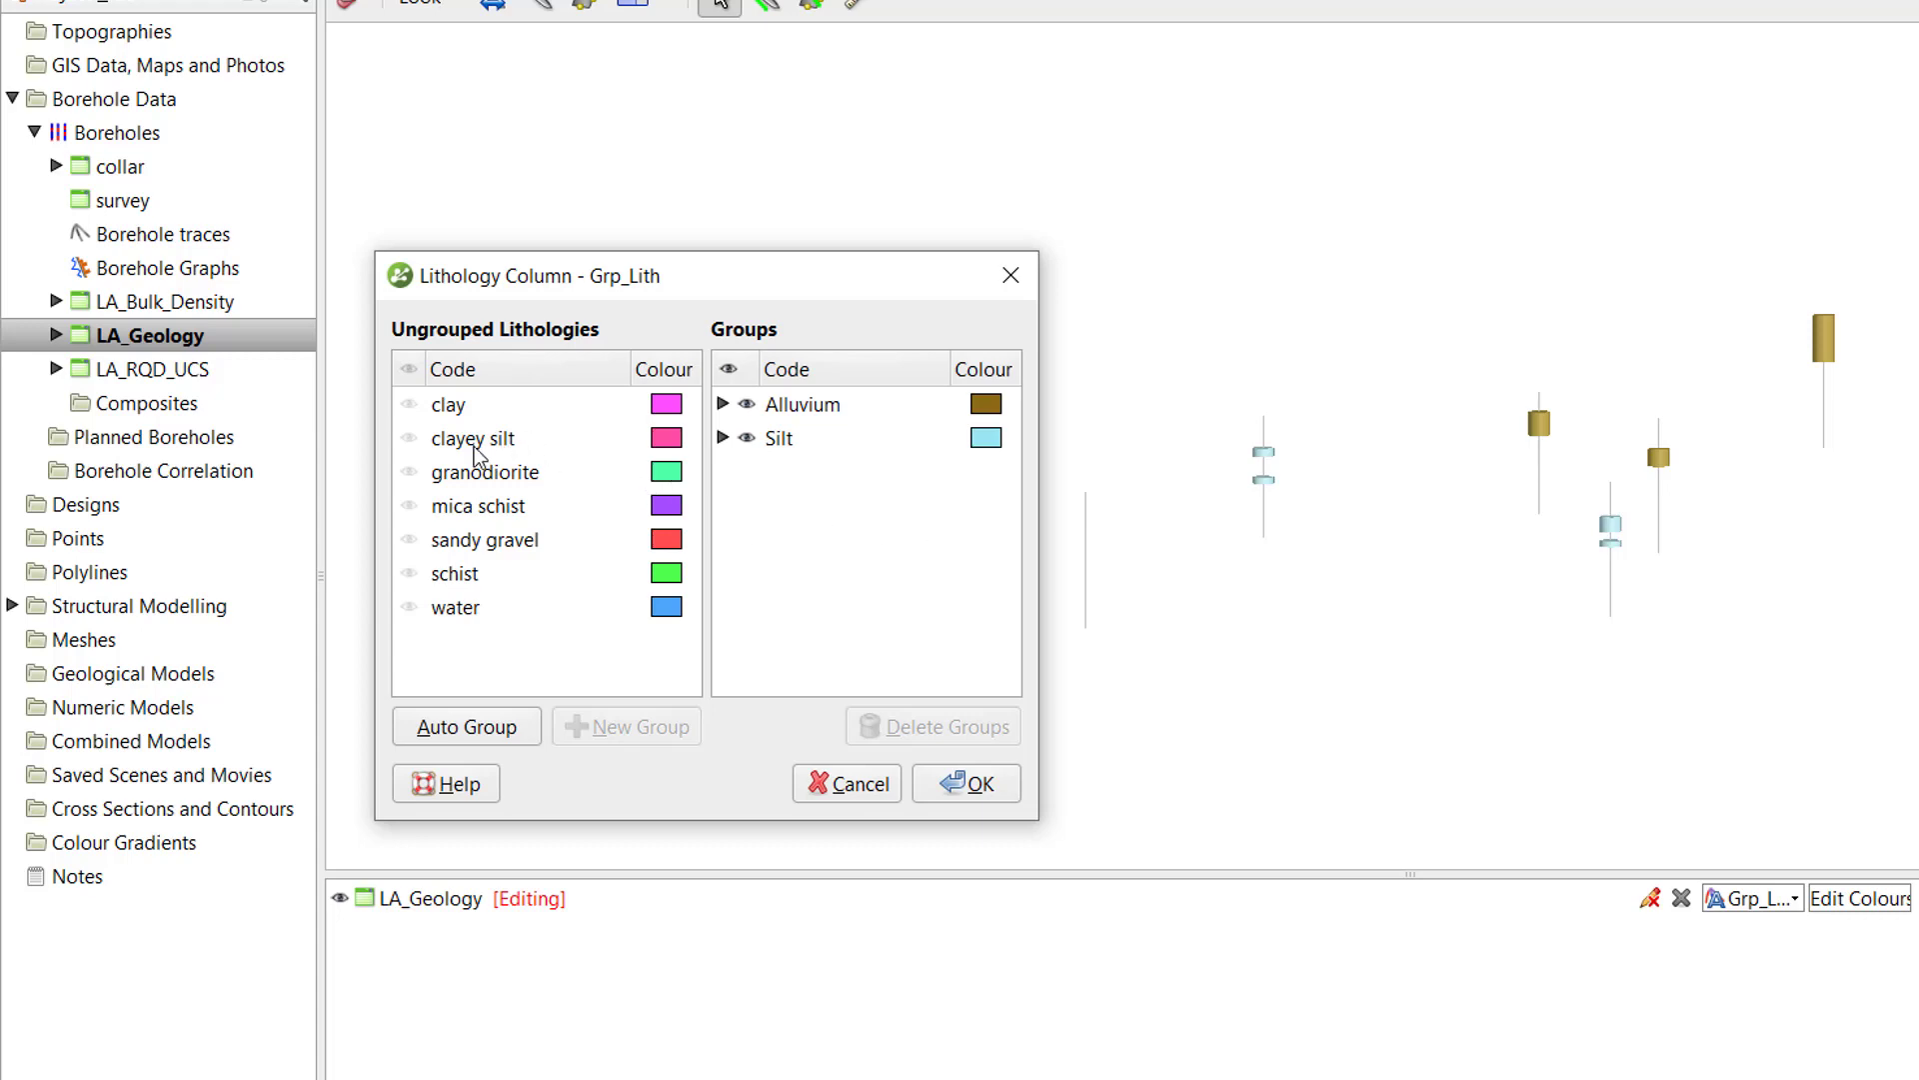
left_click_drag(473, 446, 808, 441)
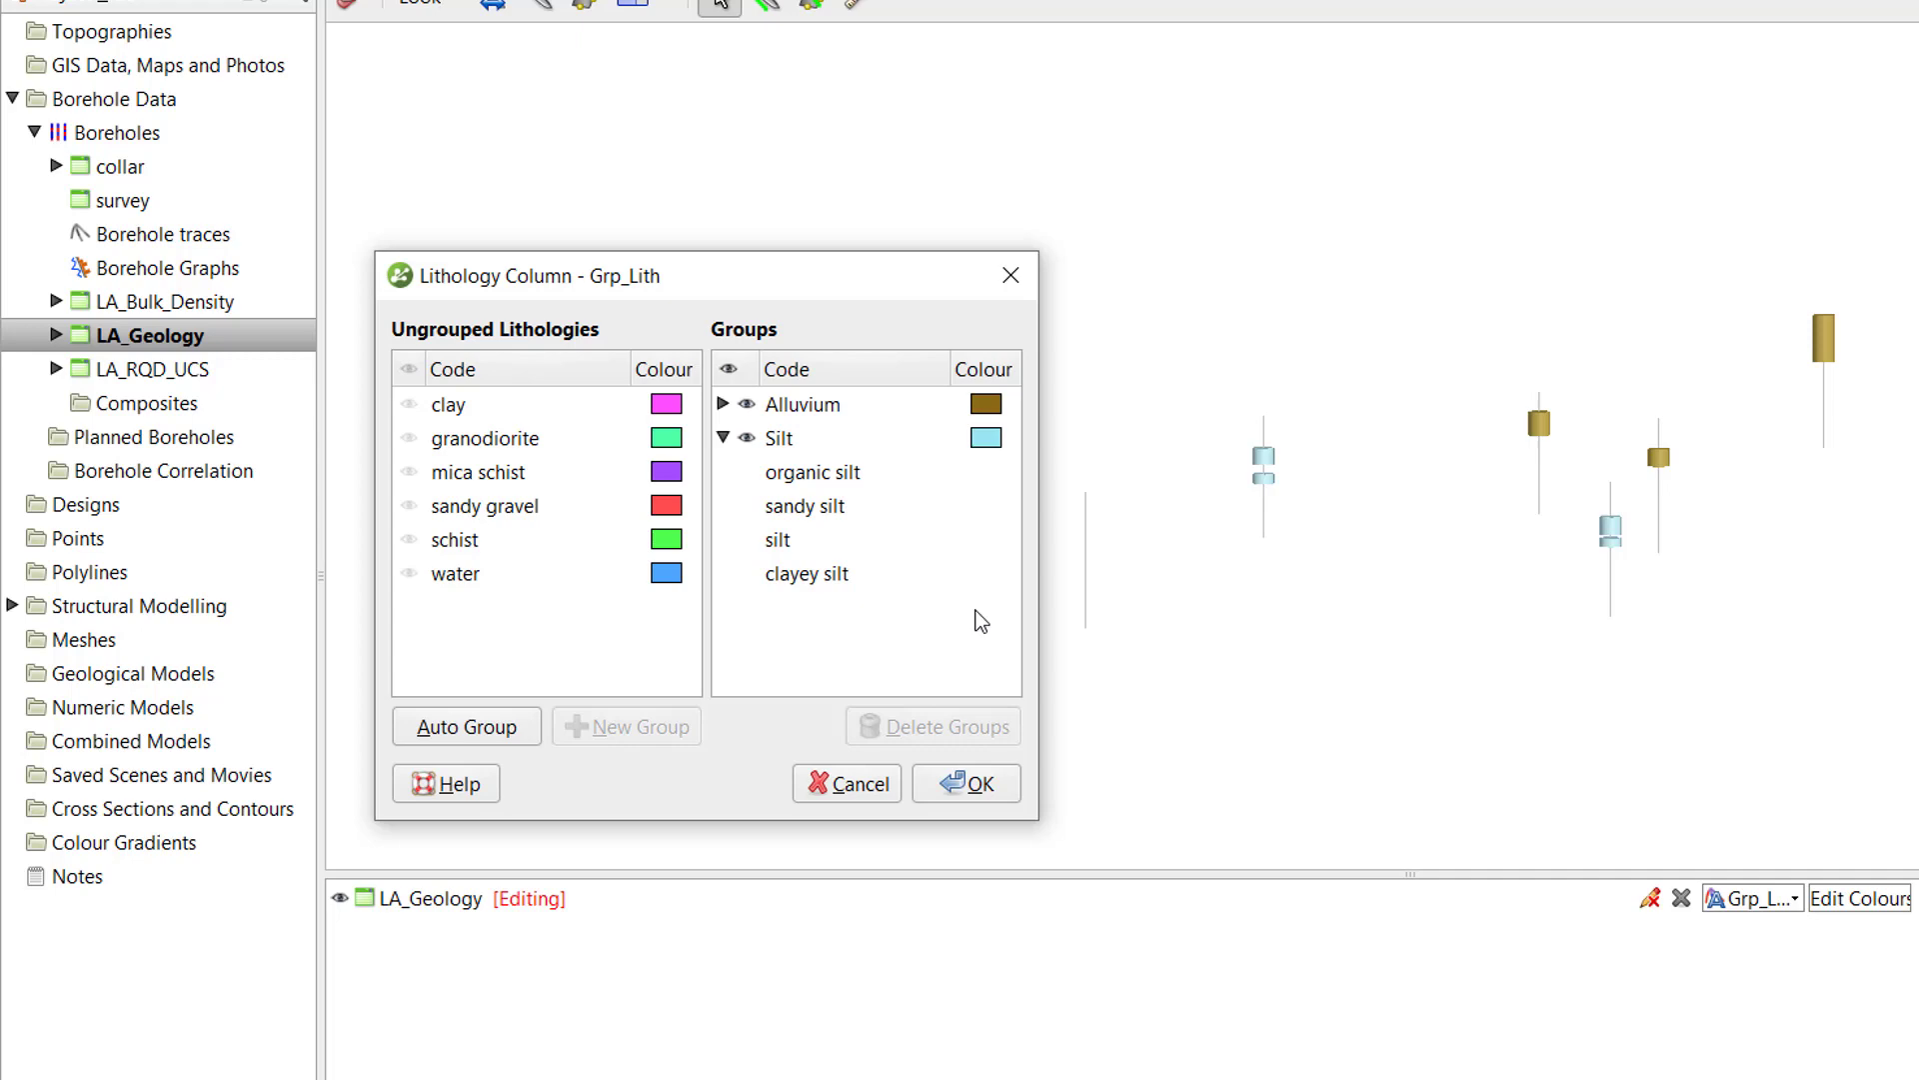
Set the Silt group's colour to orange.
left_click(1000, 441)
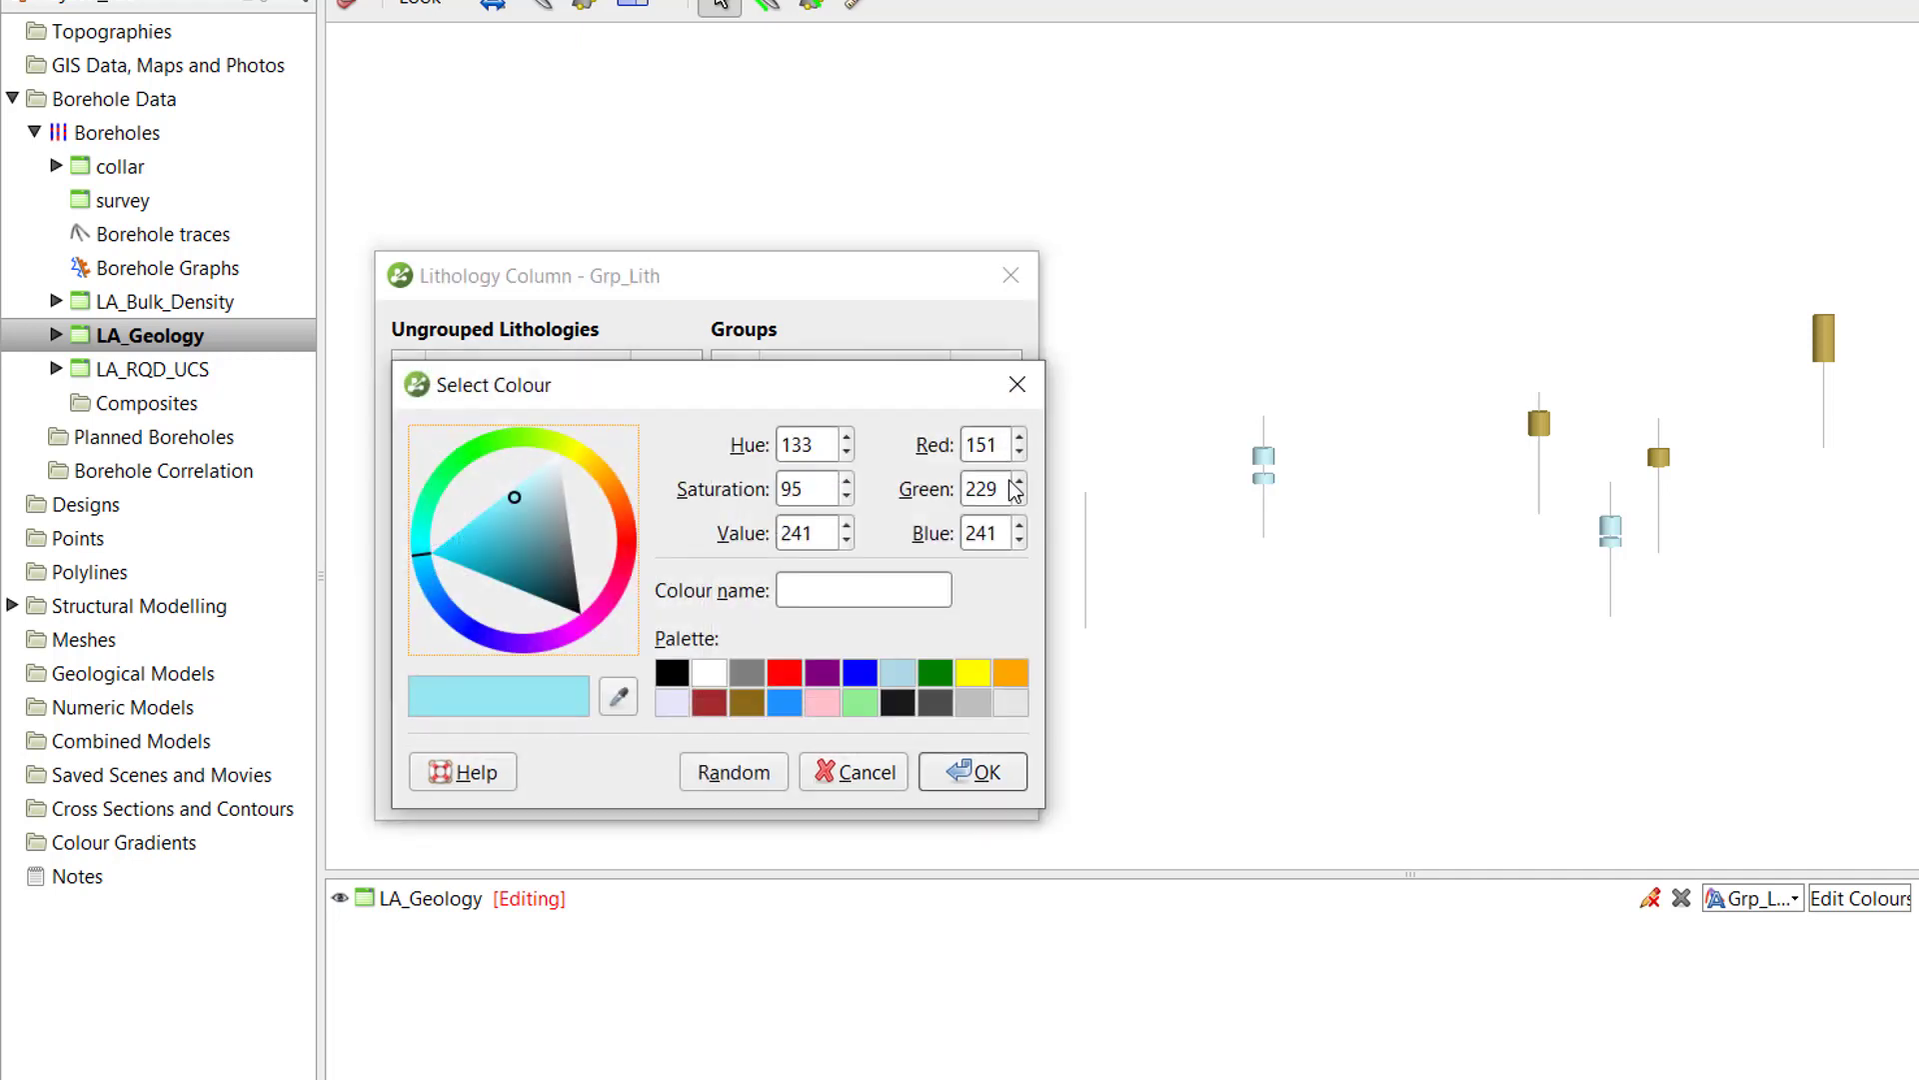
left_click(1010, 674)
left_click(977, 770)
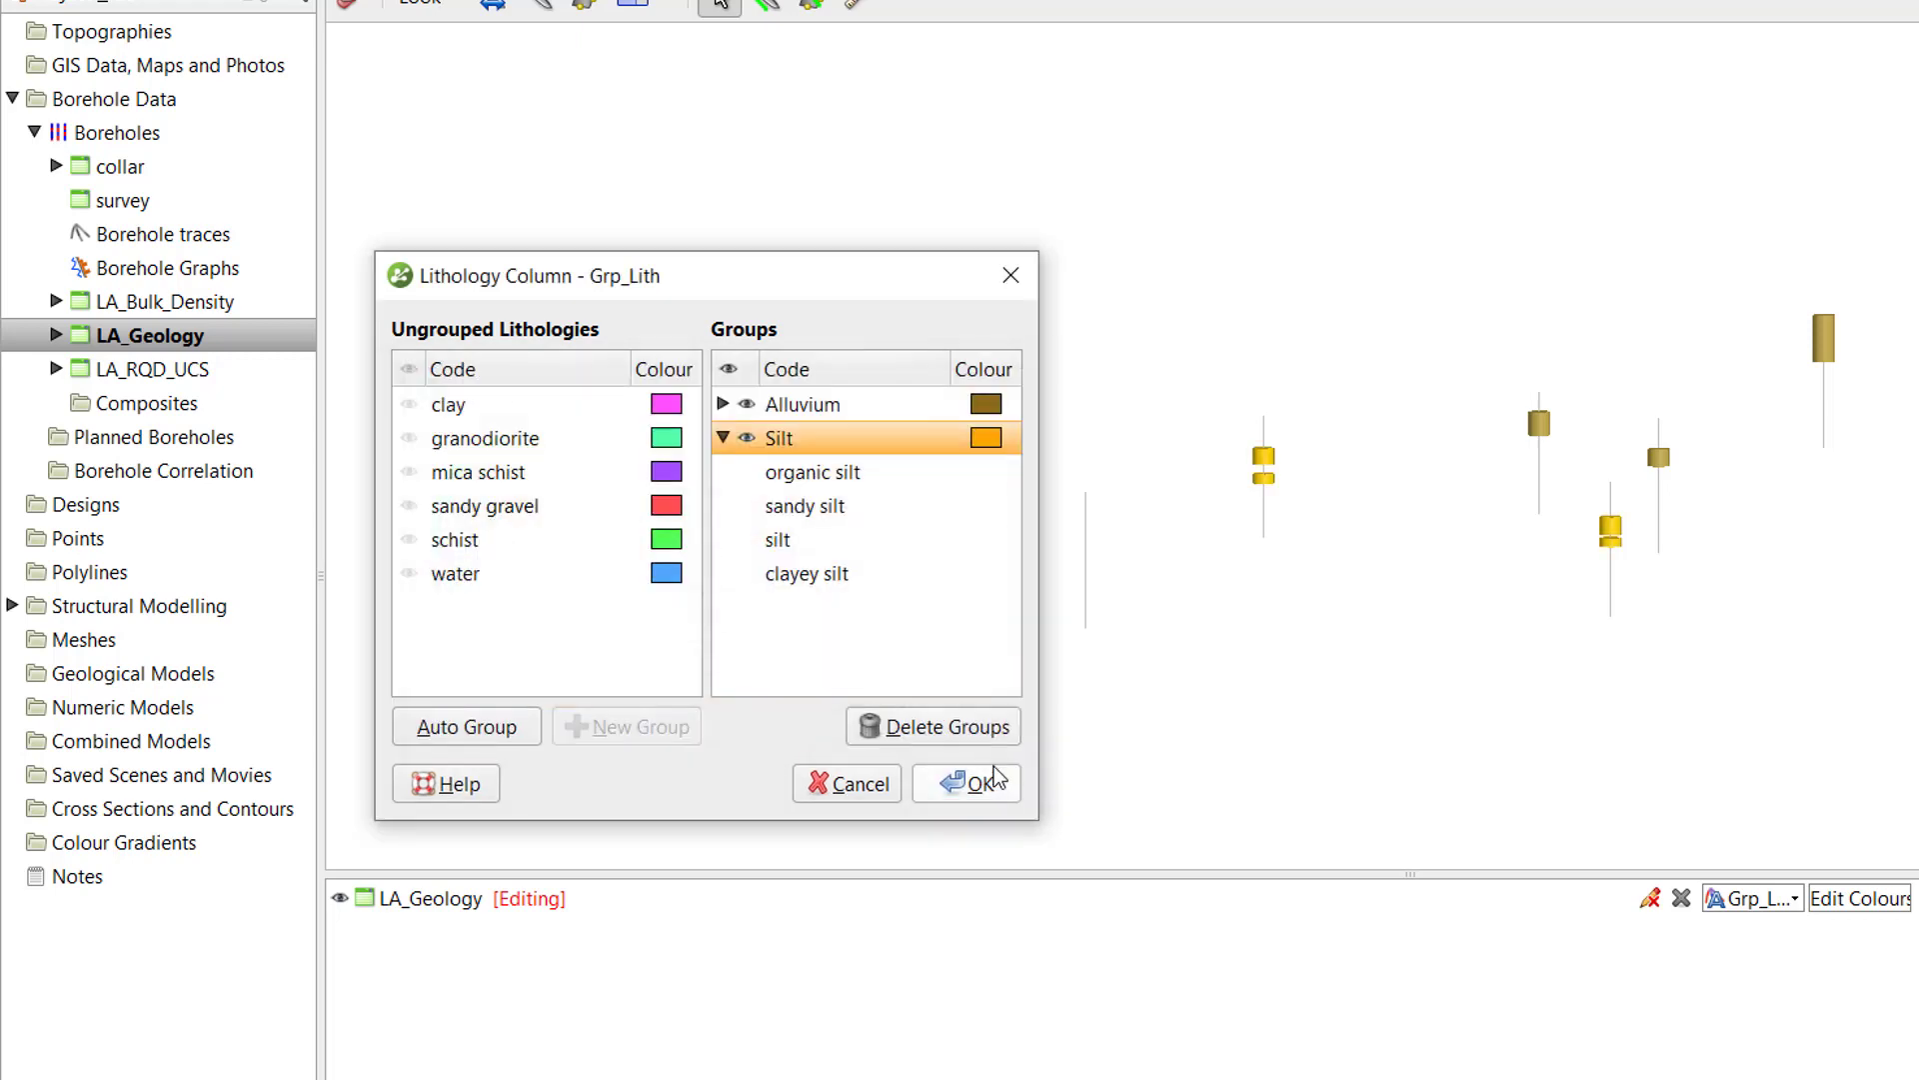
left_click(1004, 614)
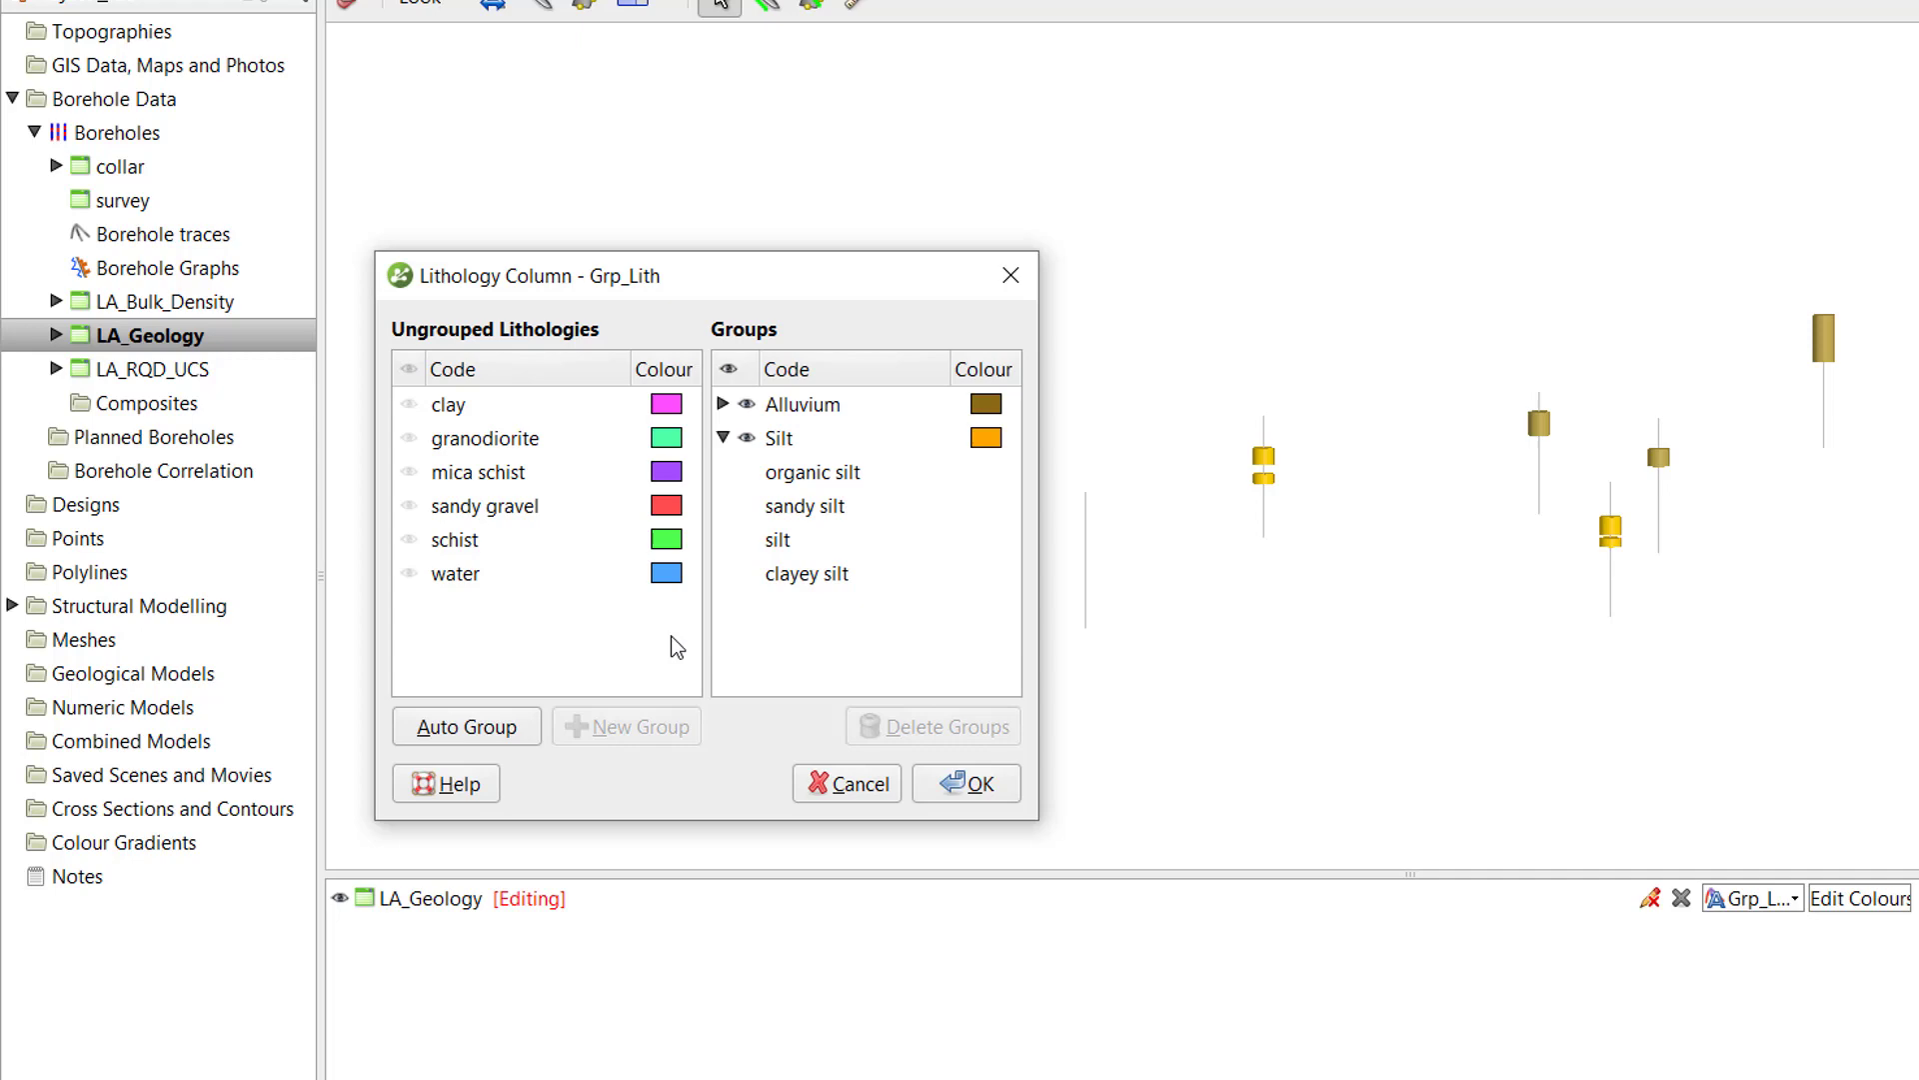
Group mica schist and schist as 'Schist' with a dark green colour.
left_click(493, 471)
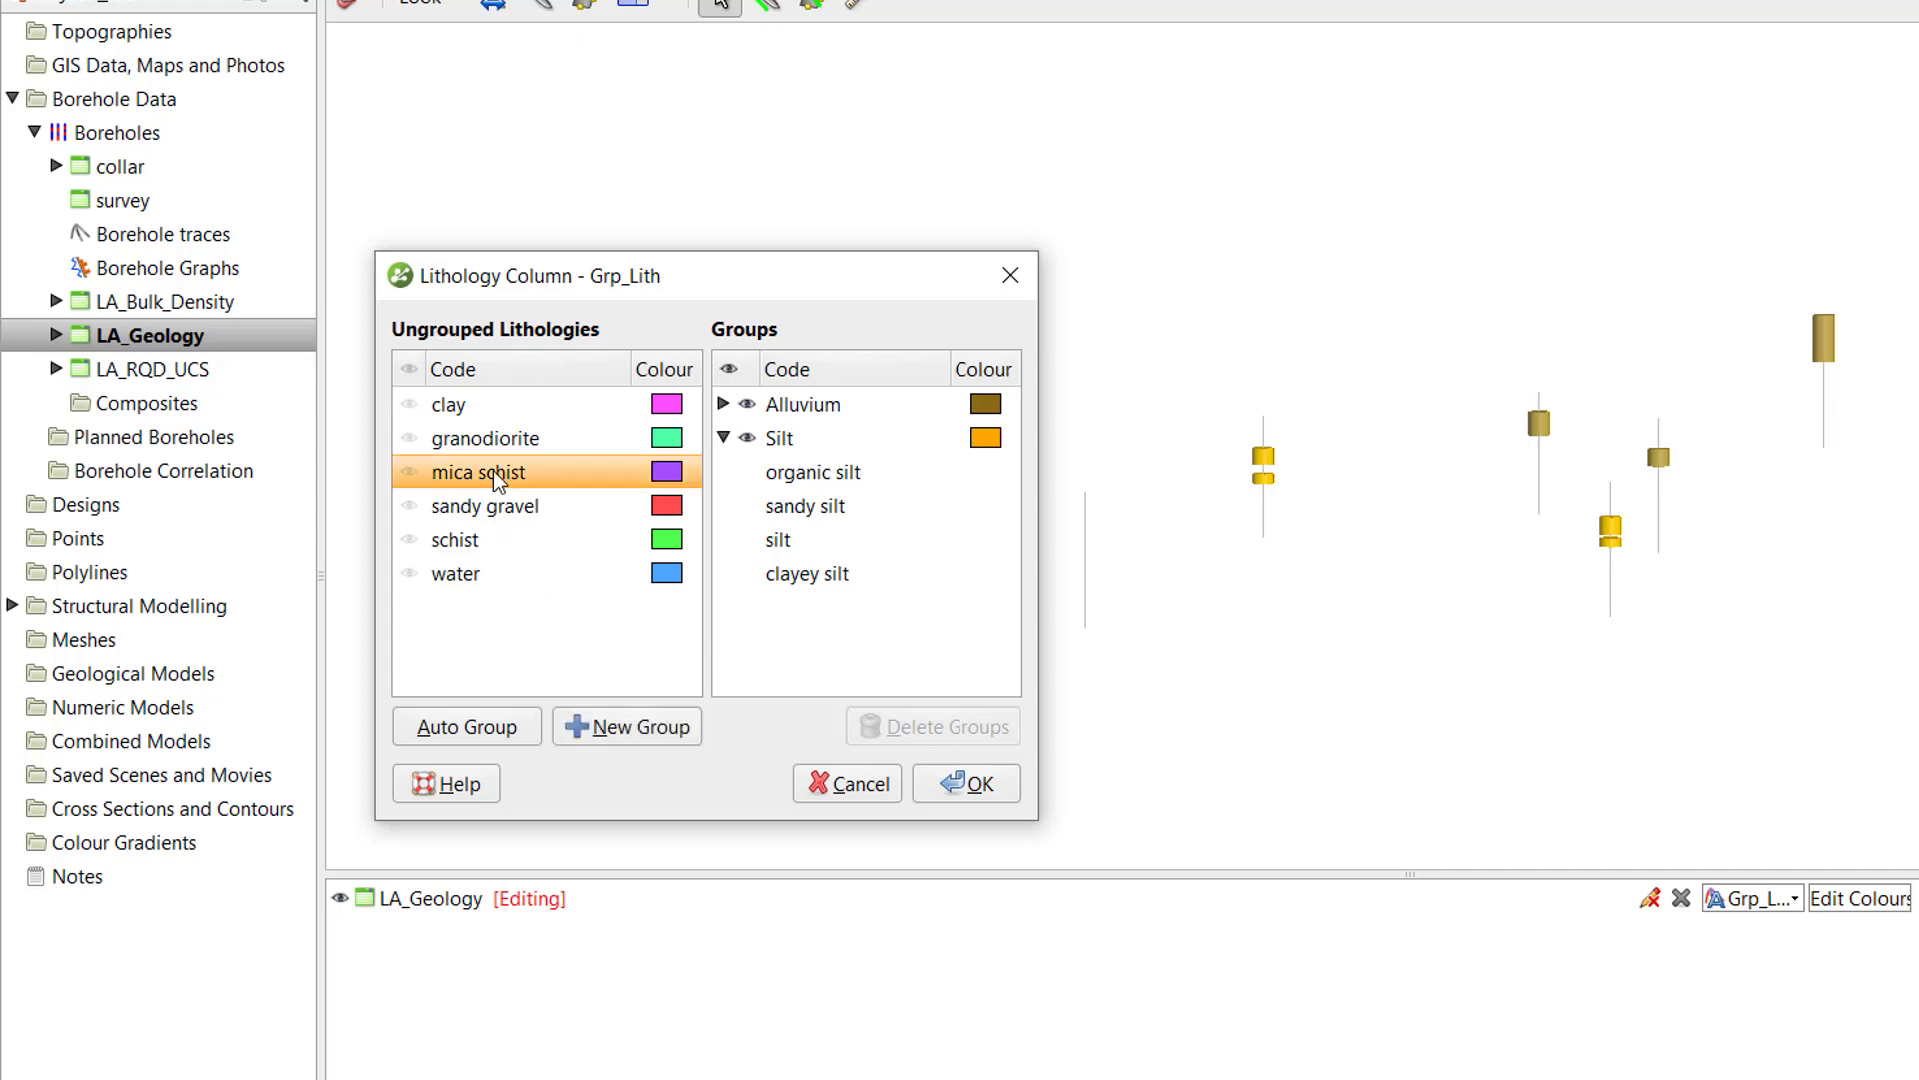
left_click(490, 553, "ctrl")
left_click(630, 726)
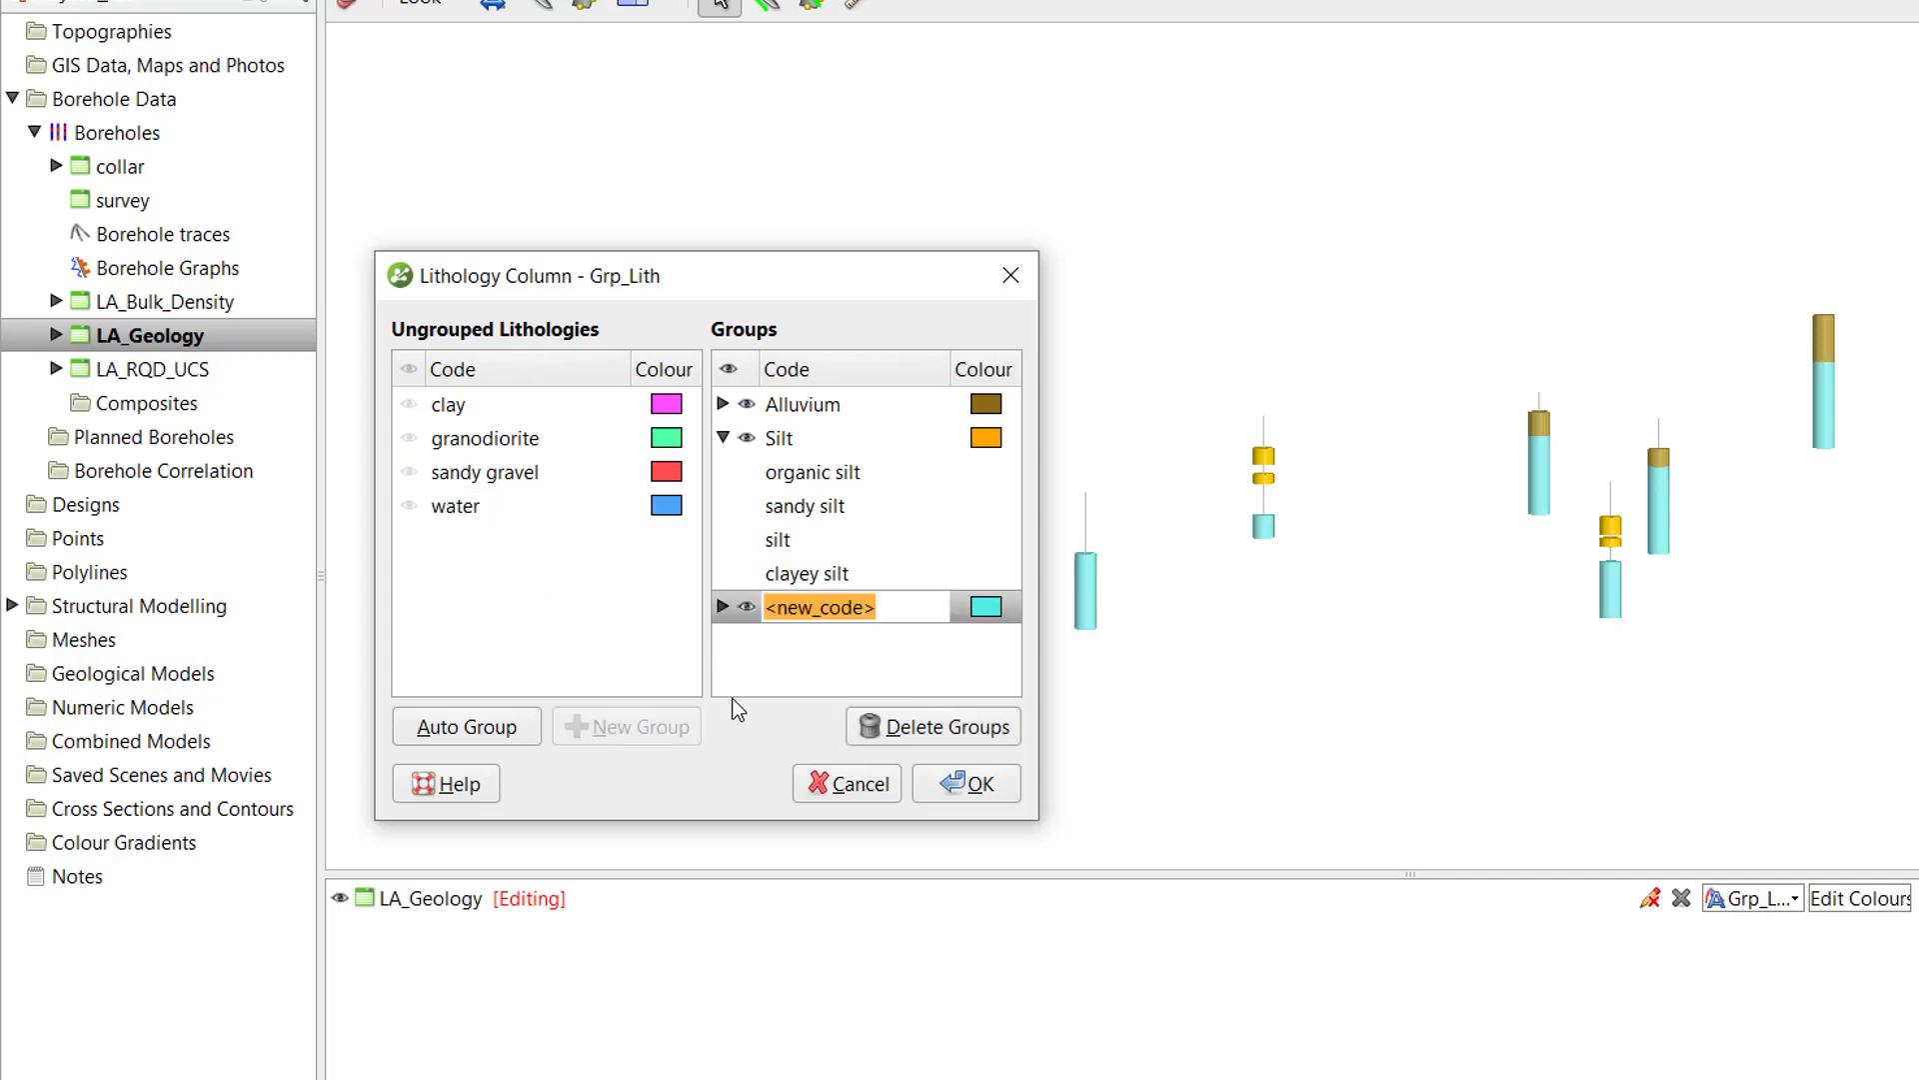
type("Schist")
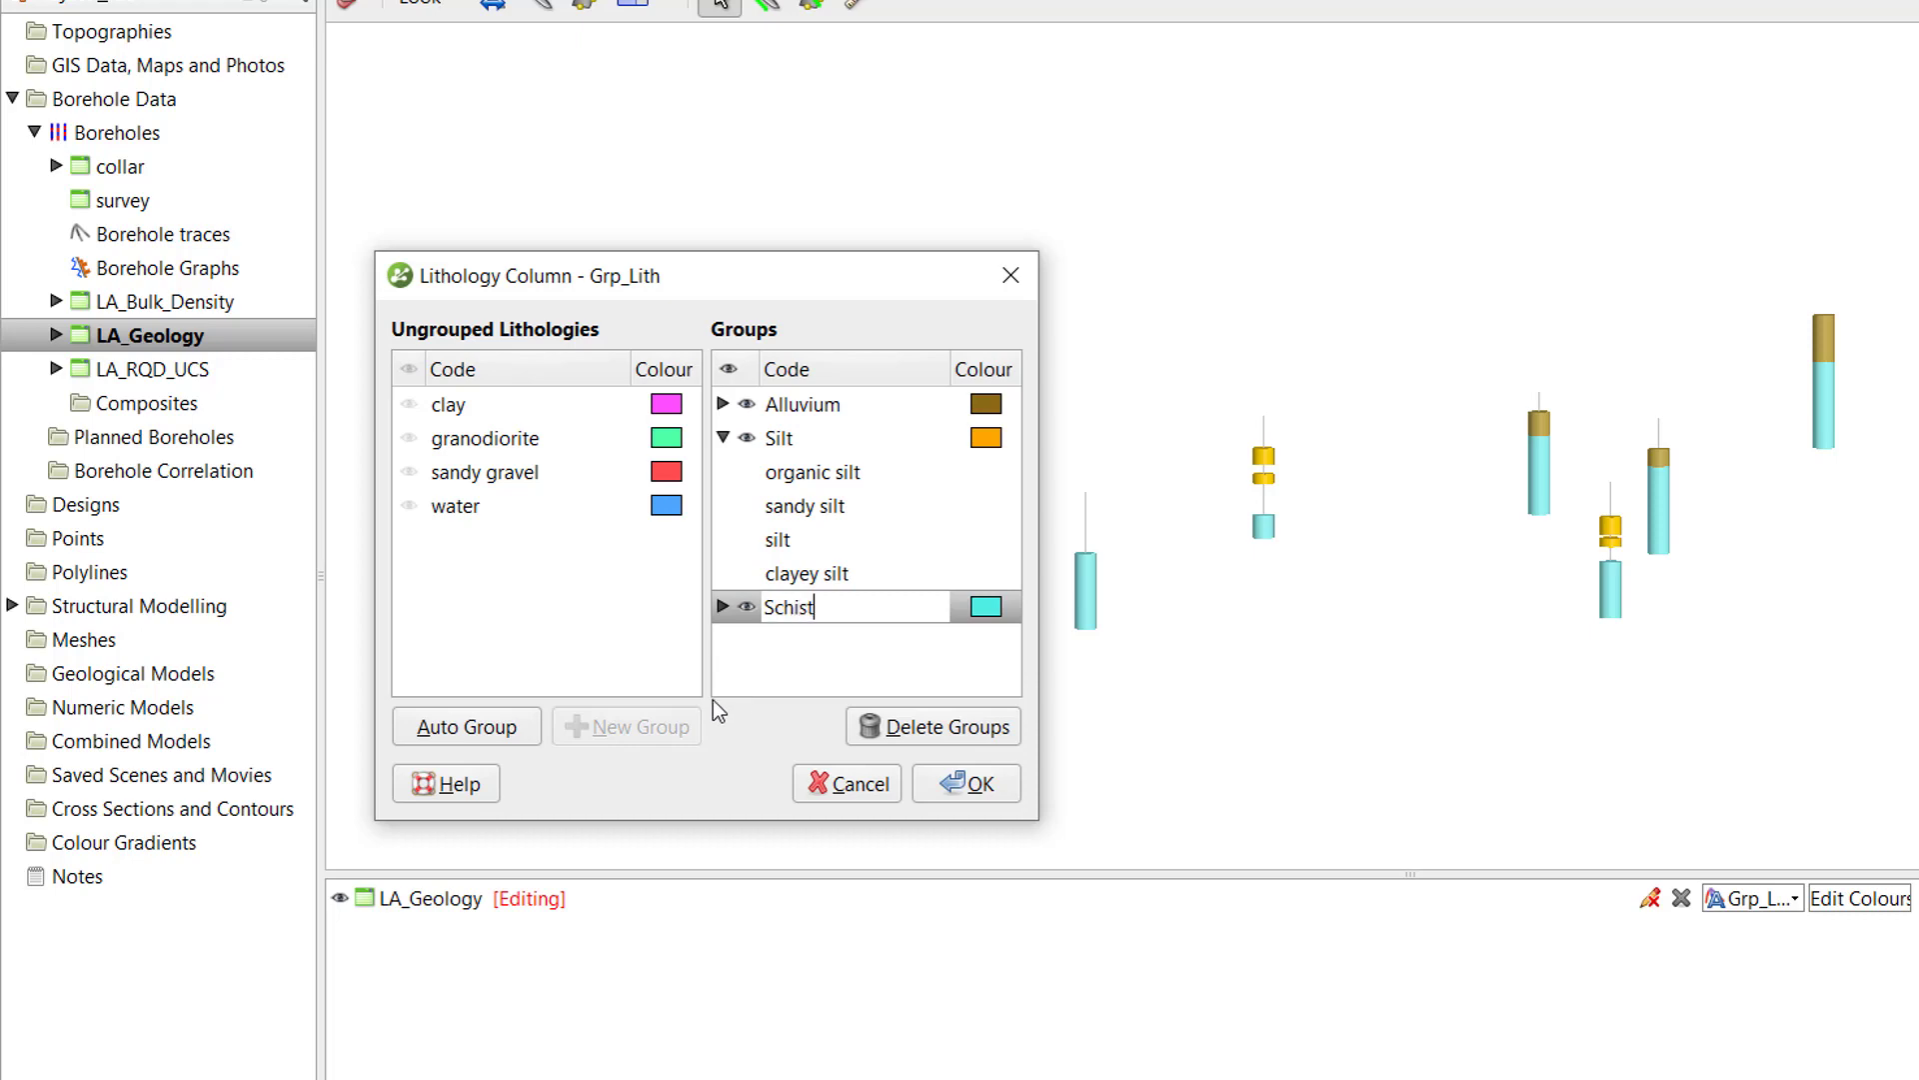
double_click(987, 606)
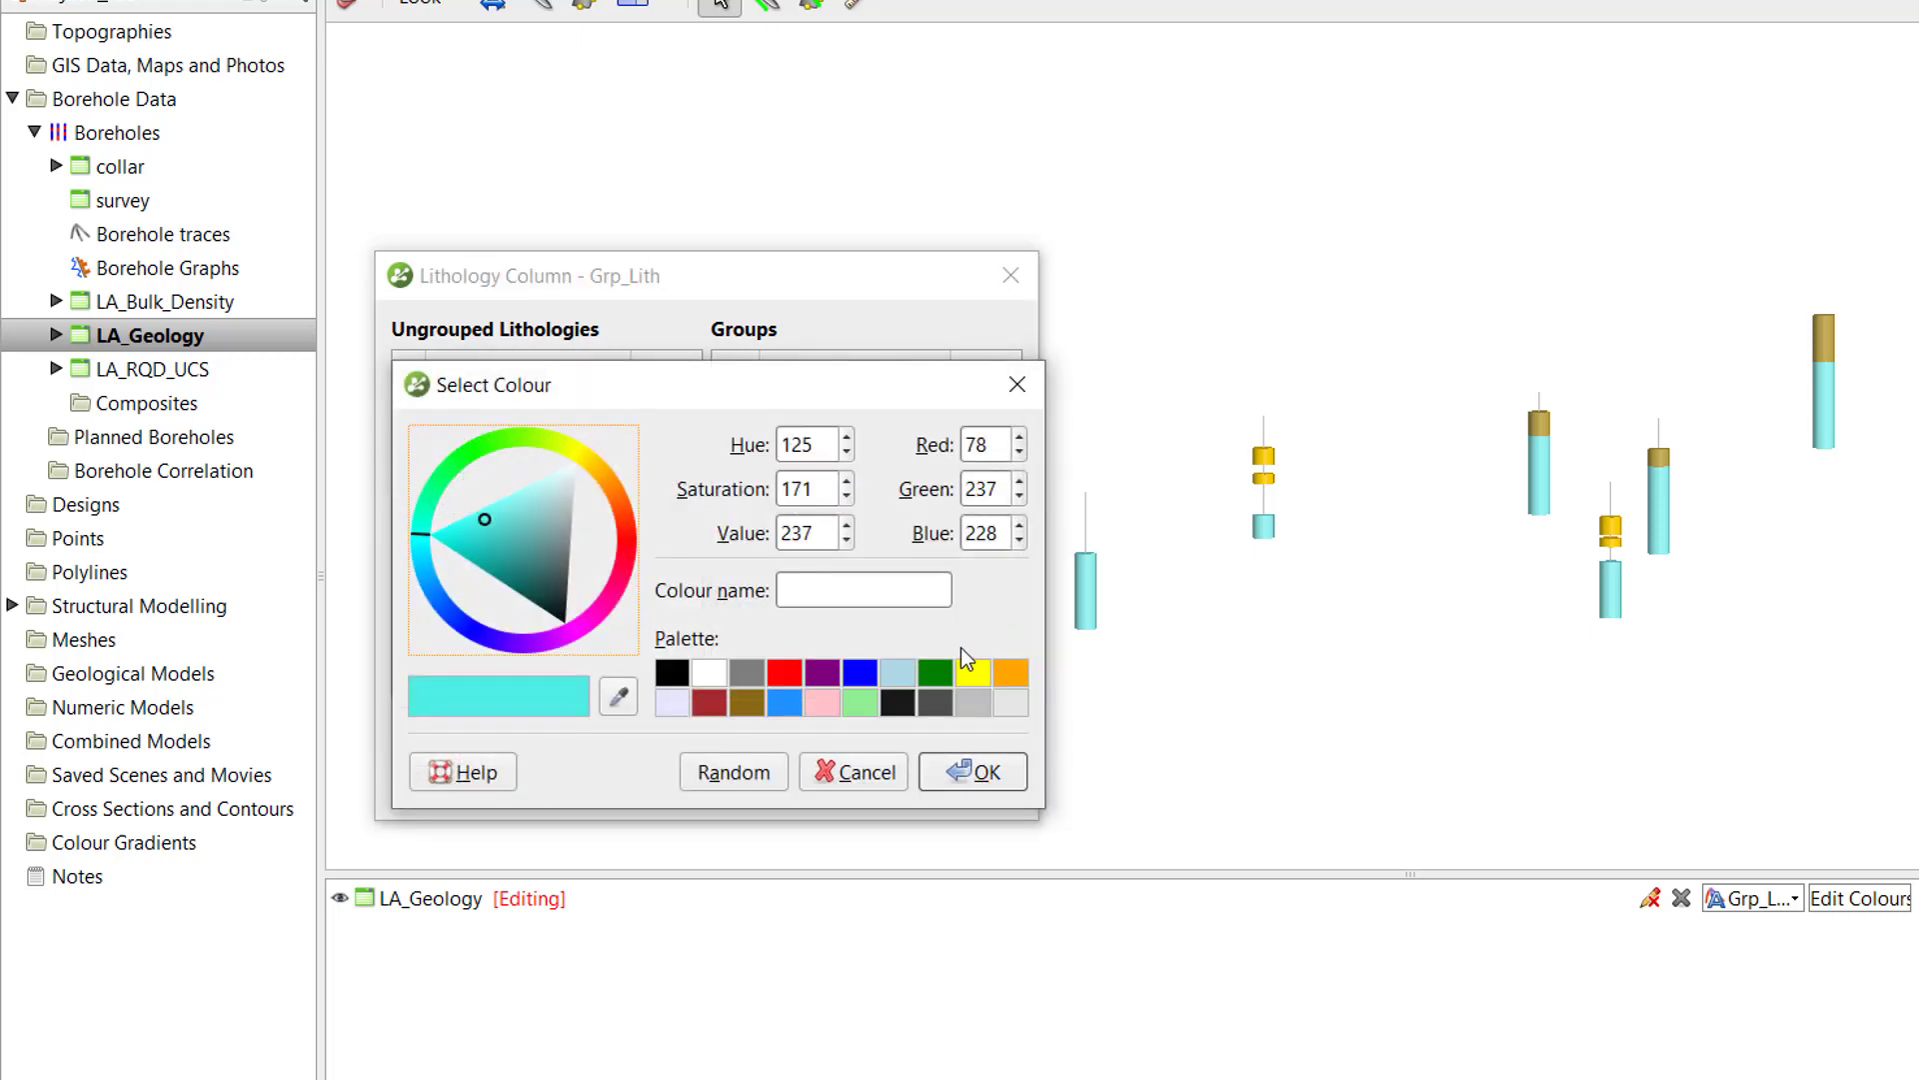
left_click(937, 673)
left_click(976, 771)
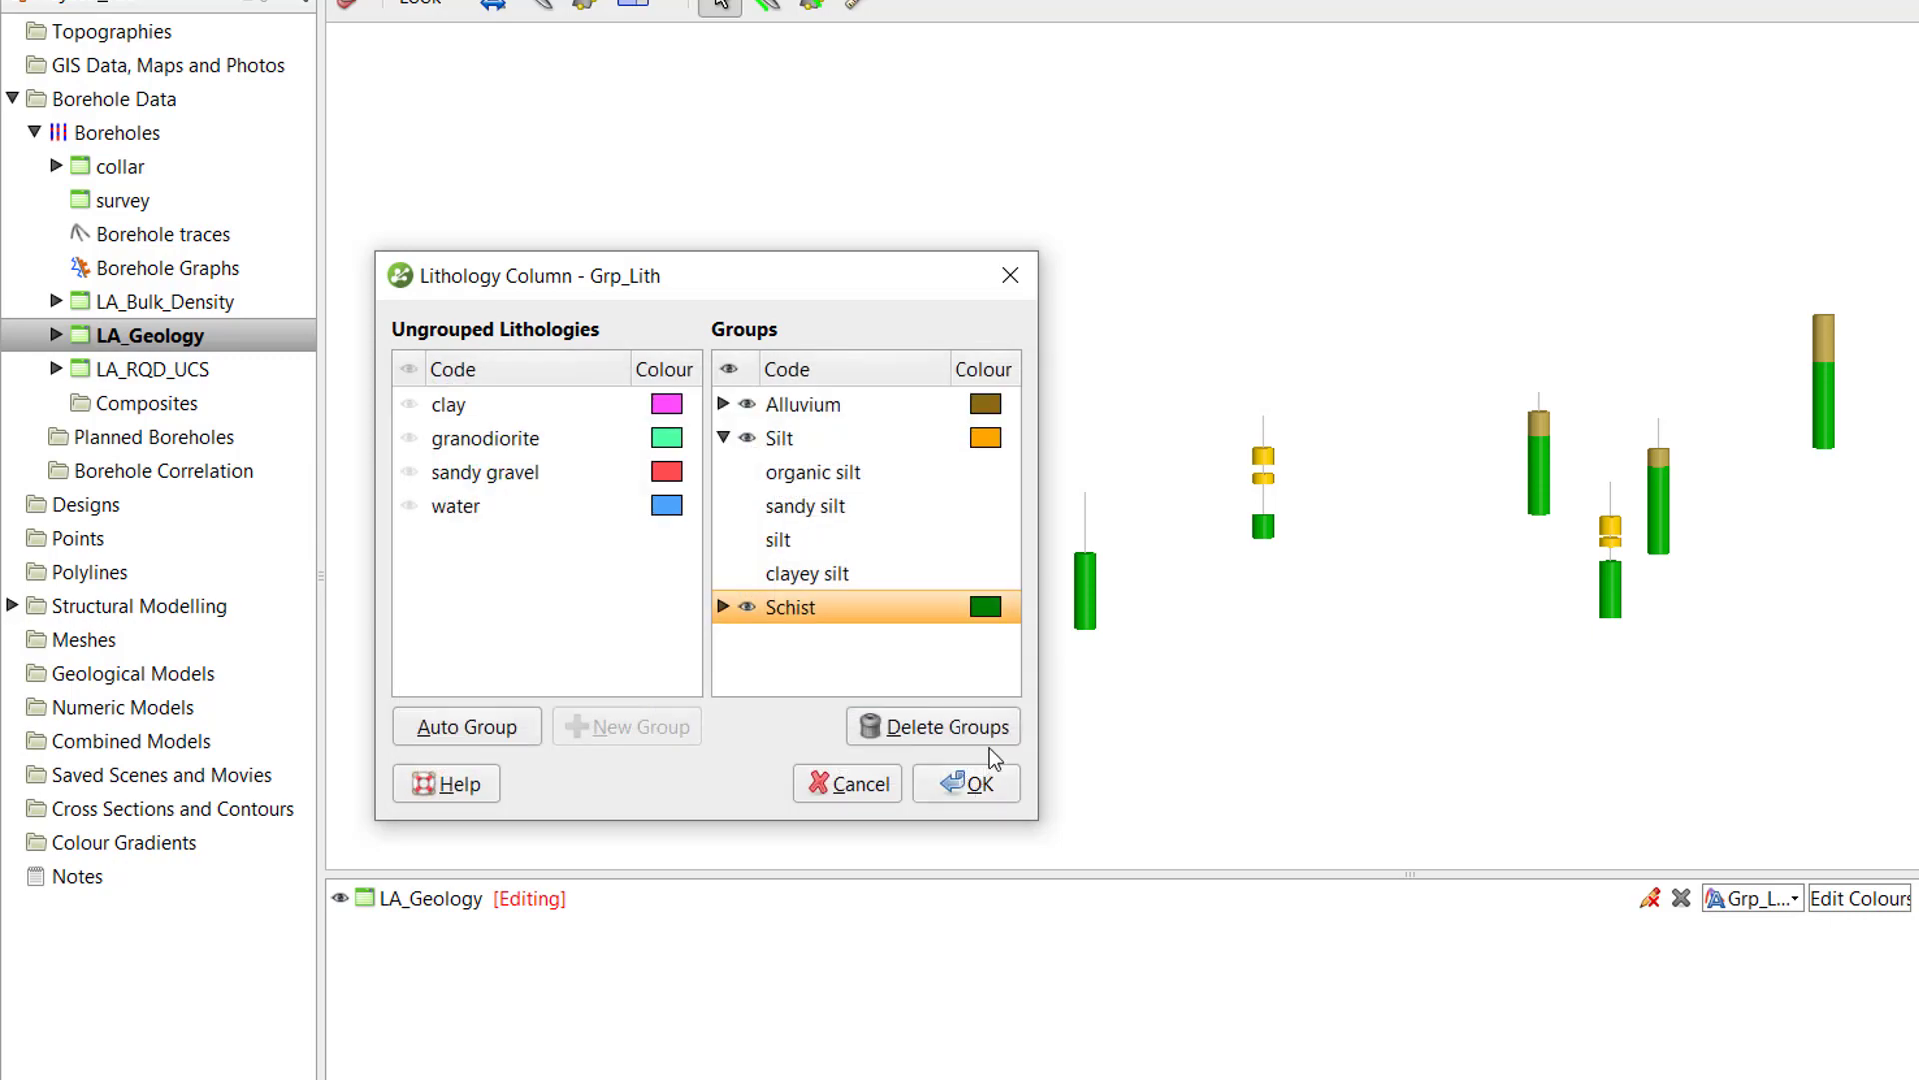
Apply the Alluvium, Silt and Schist groupings to the boreholes and close the editor.
left_click(722, 438)
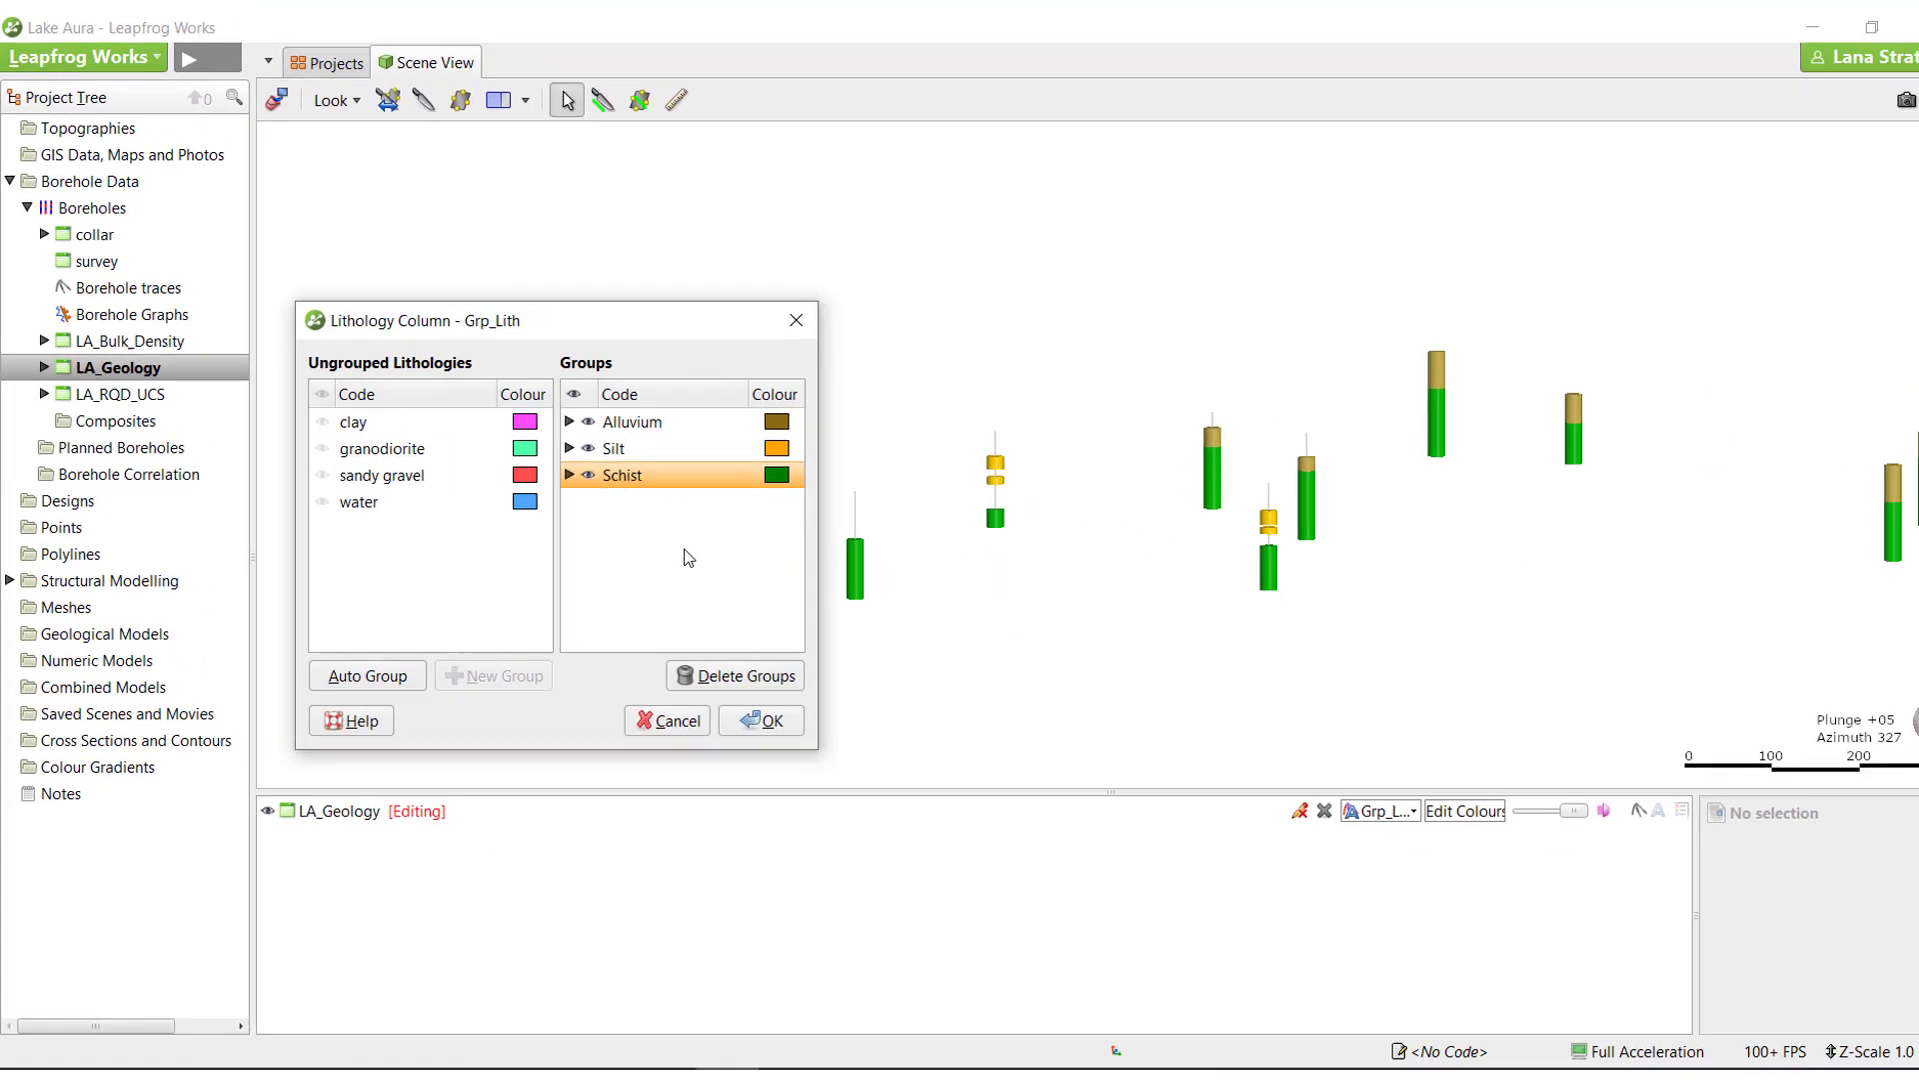
left_click(945, 637)
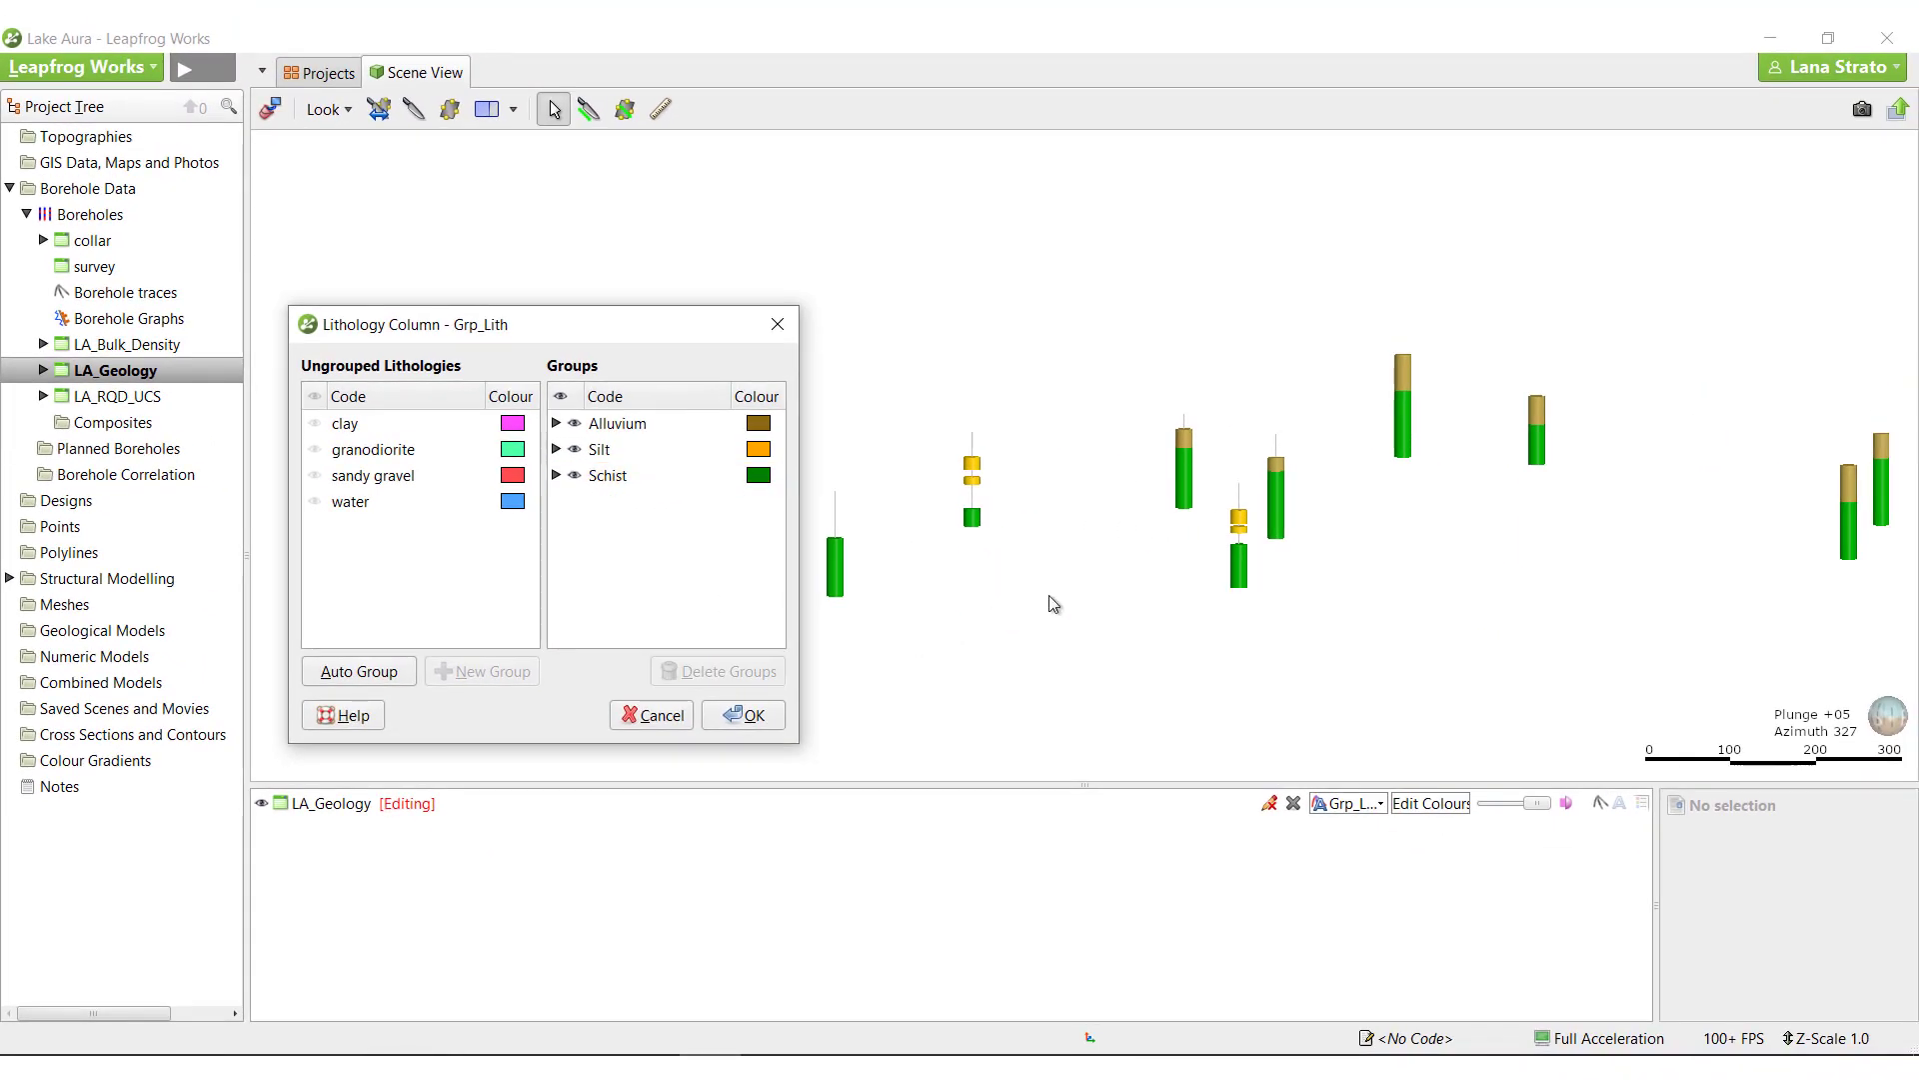
scroll(1414, 506, "down", 3)
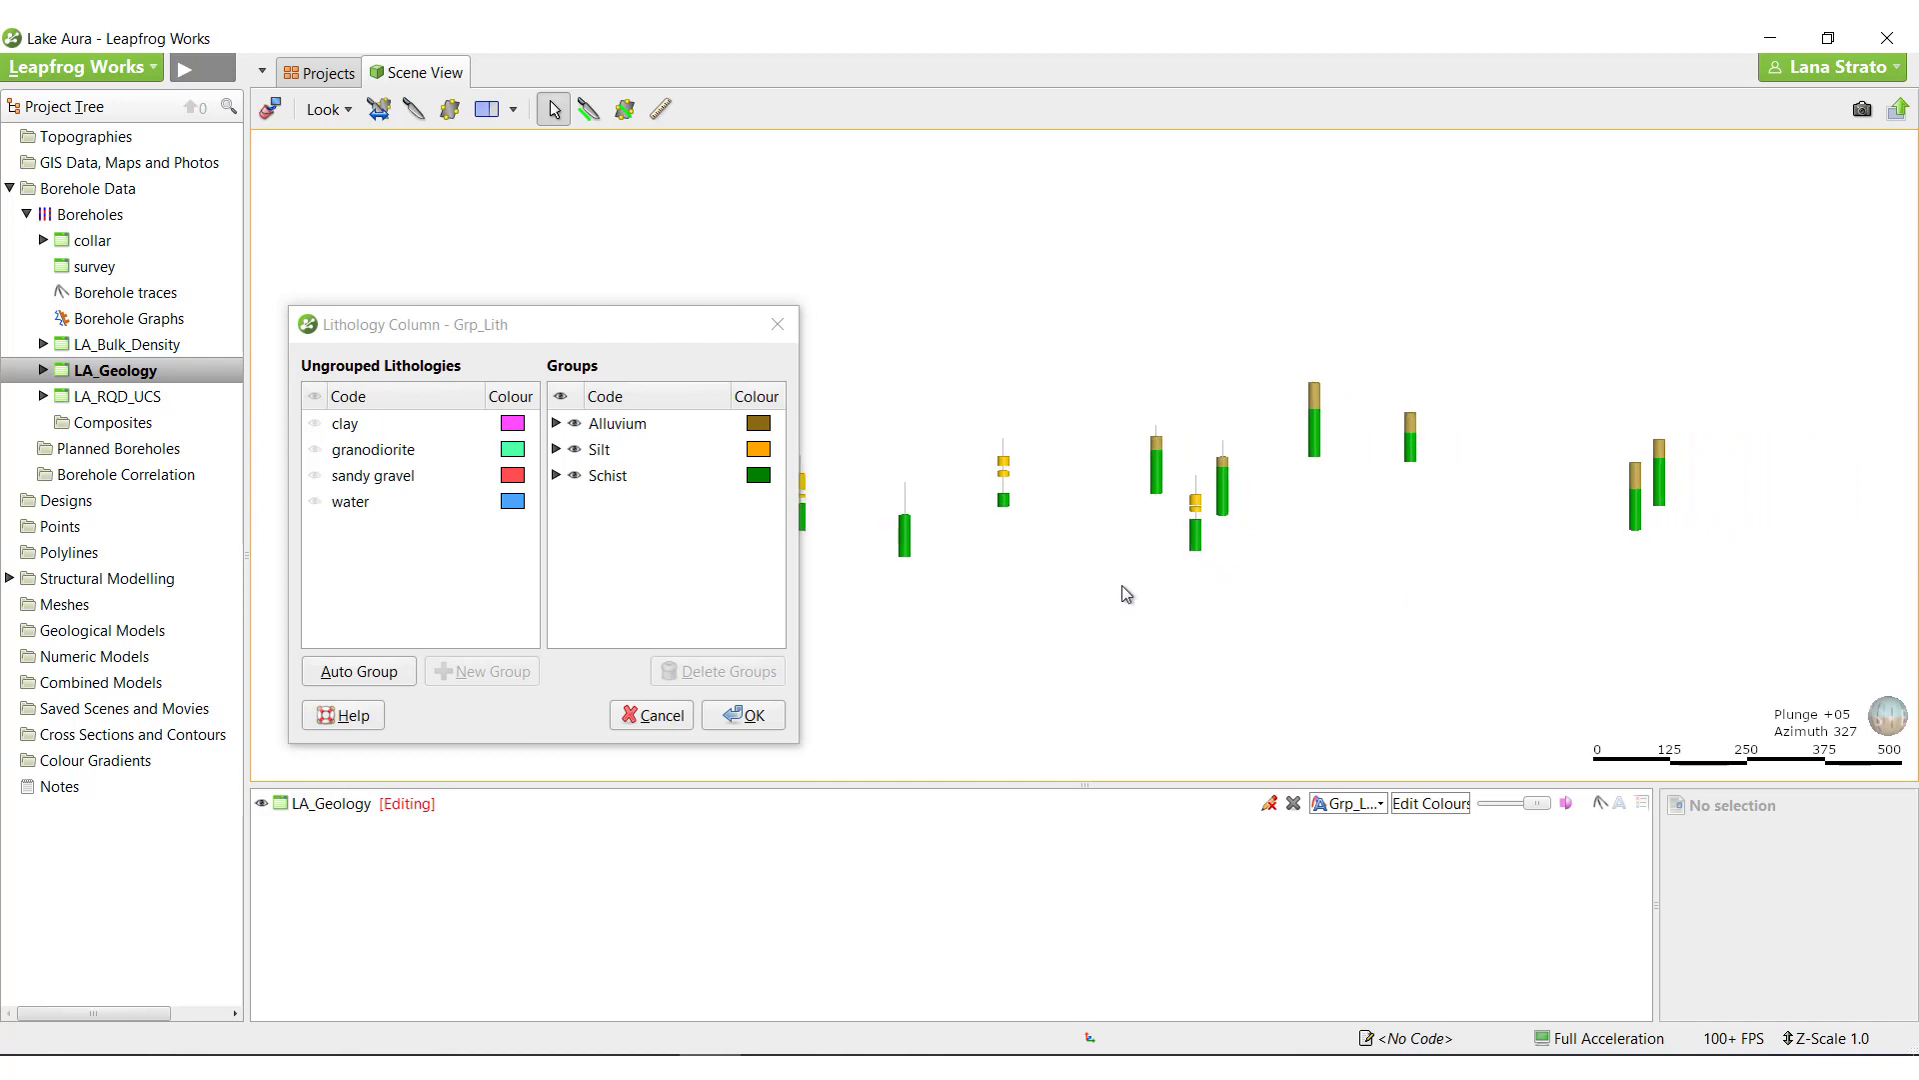
left_click_drag(1123, 590, 1292, 603)
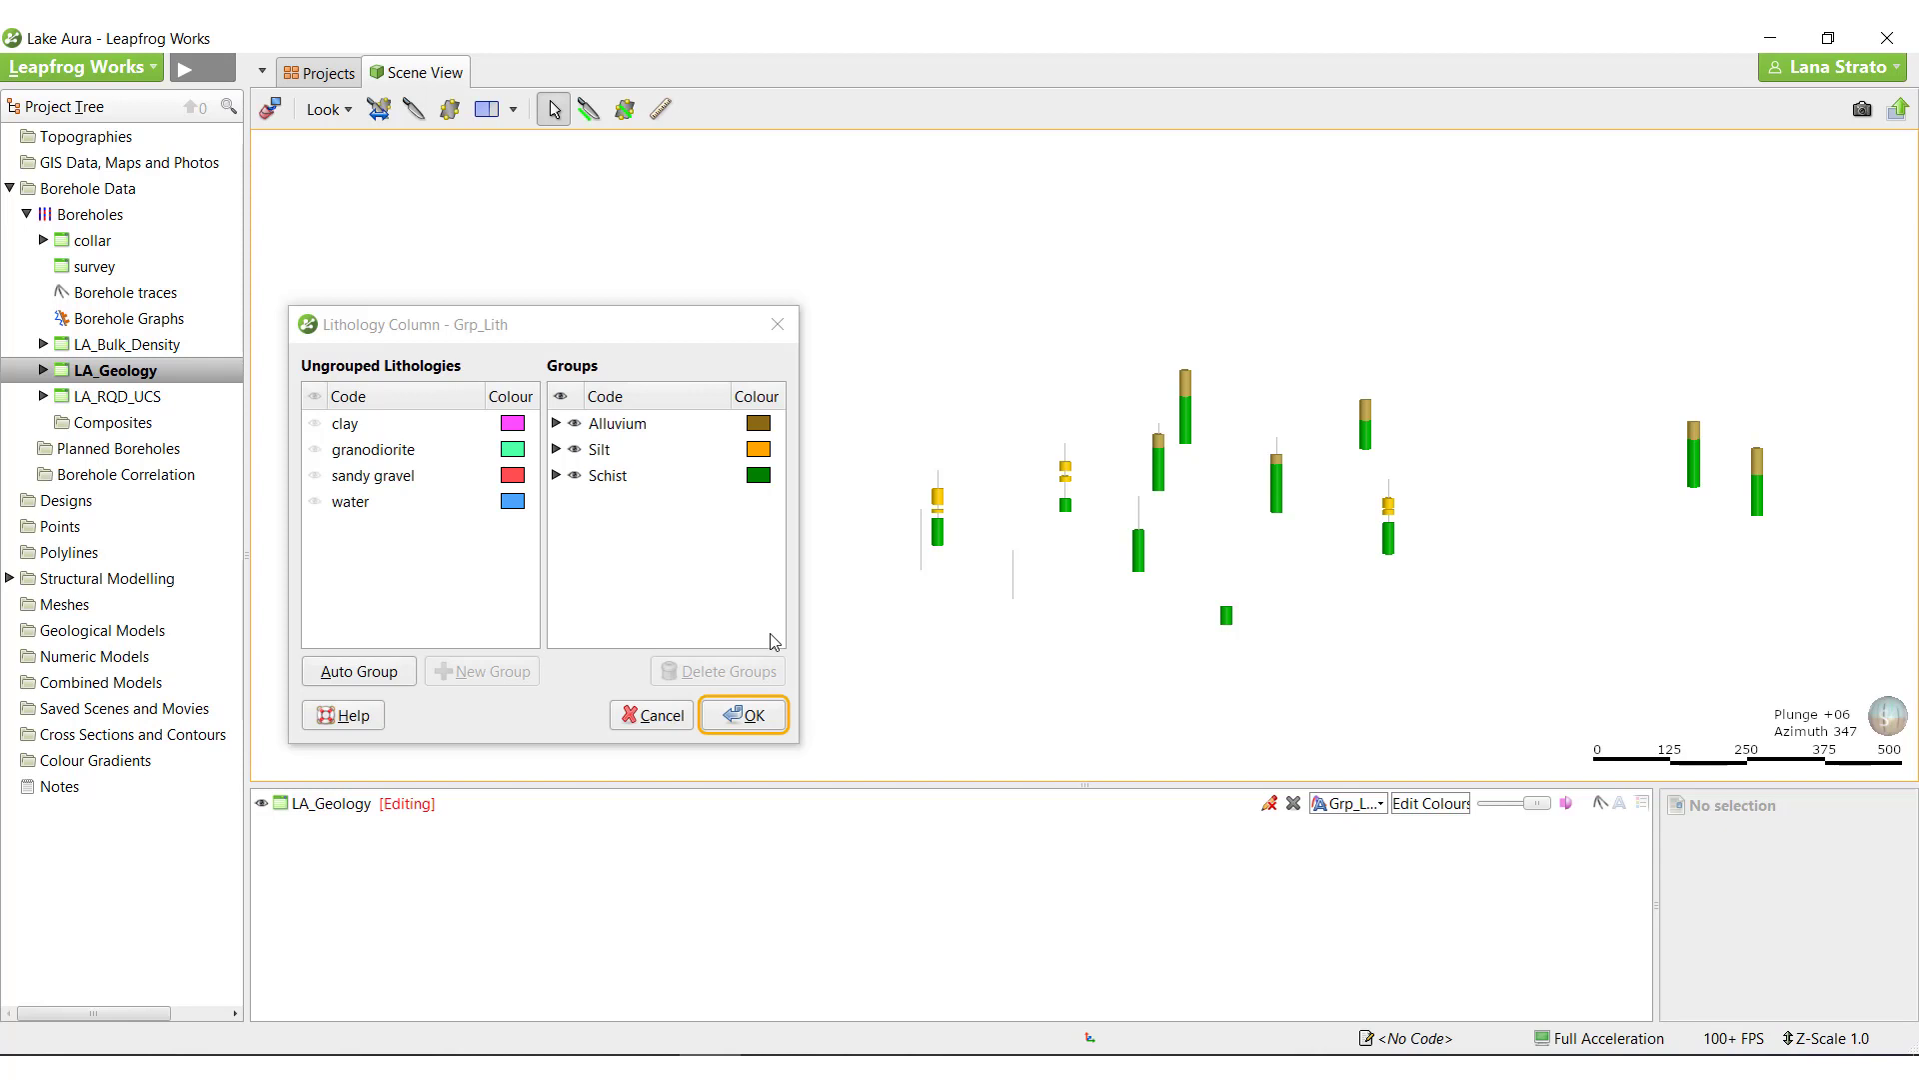
left_click(755, 718)
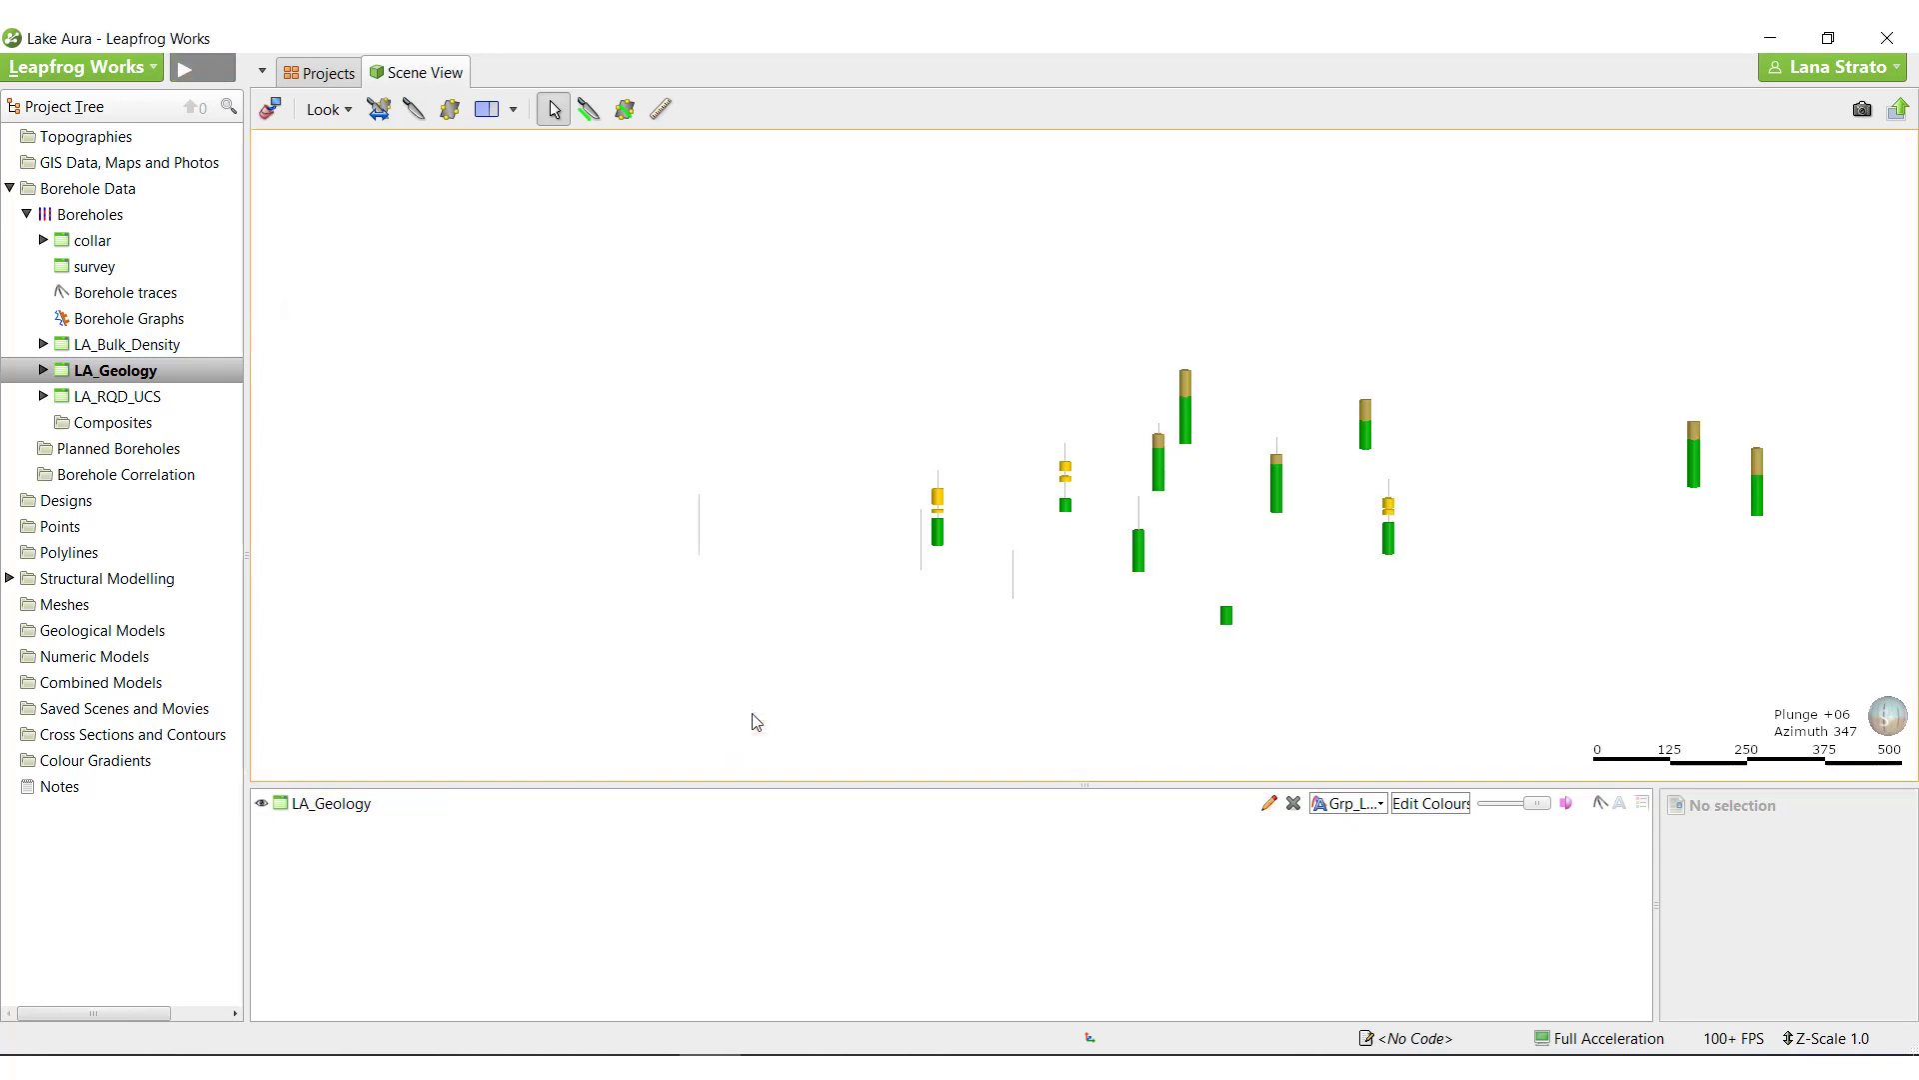
Open the LA_Geology interval table and scroll through its Grp_Lith values.
left_click_drag(1157, 586, 1000, 565)
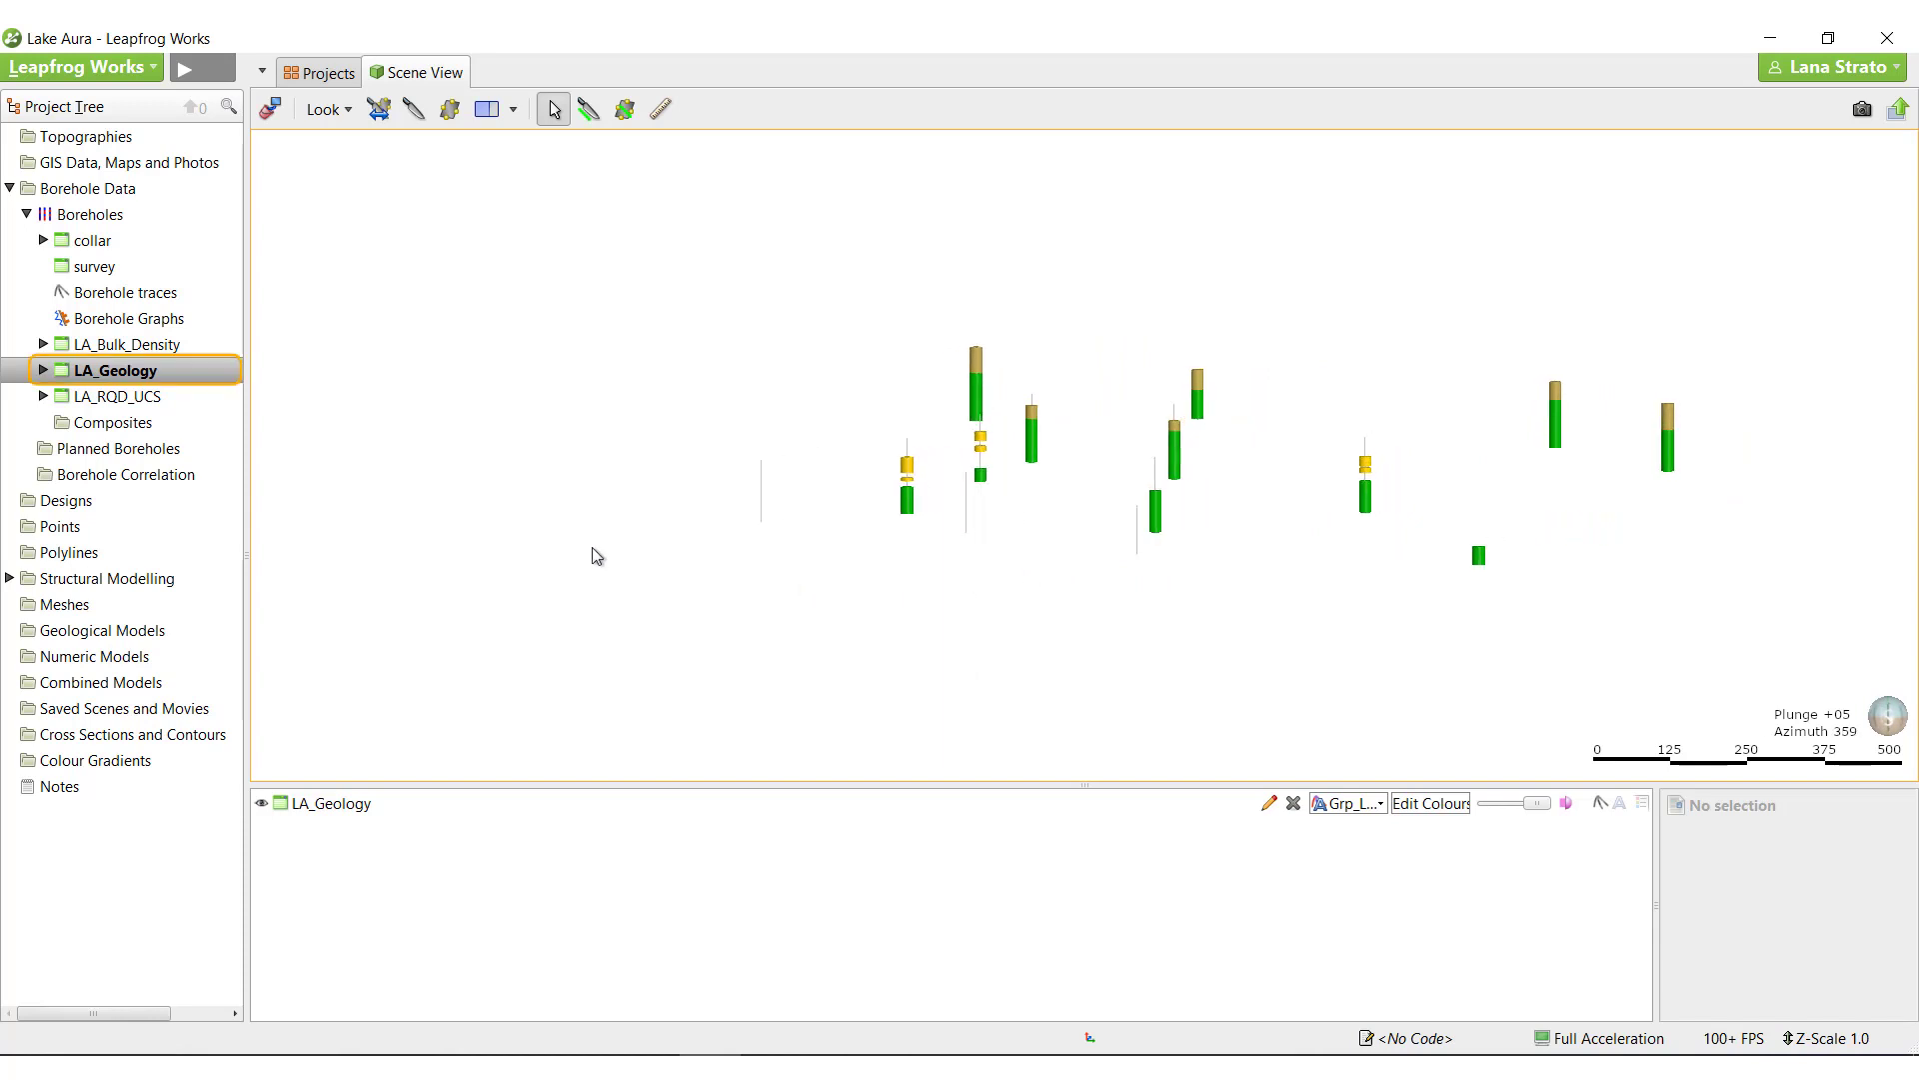
left_click(148, 378)
double_click(148, 378)
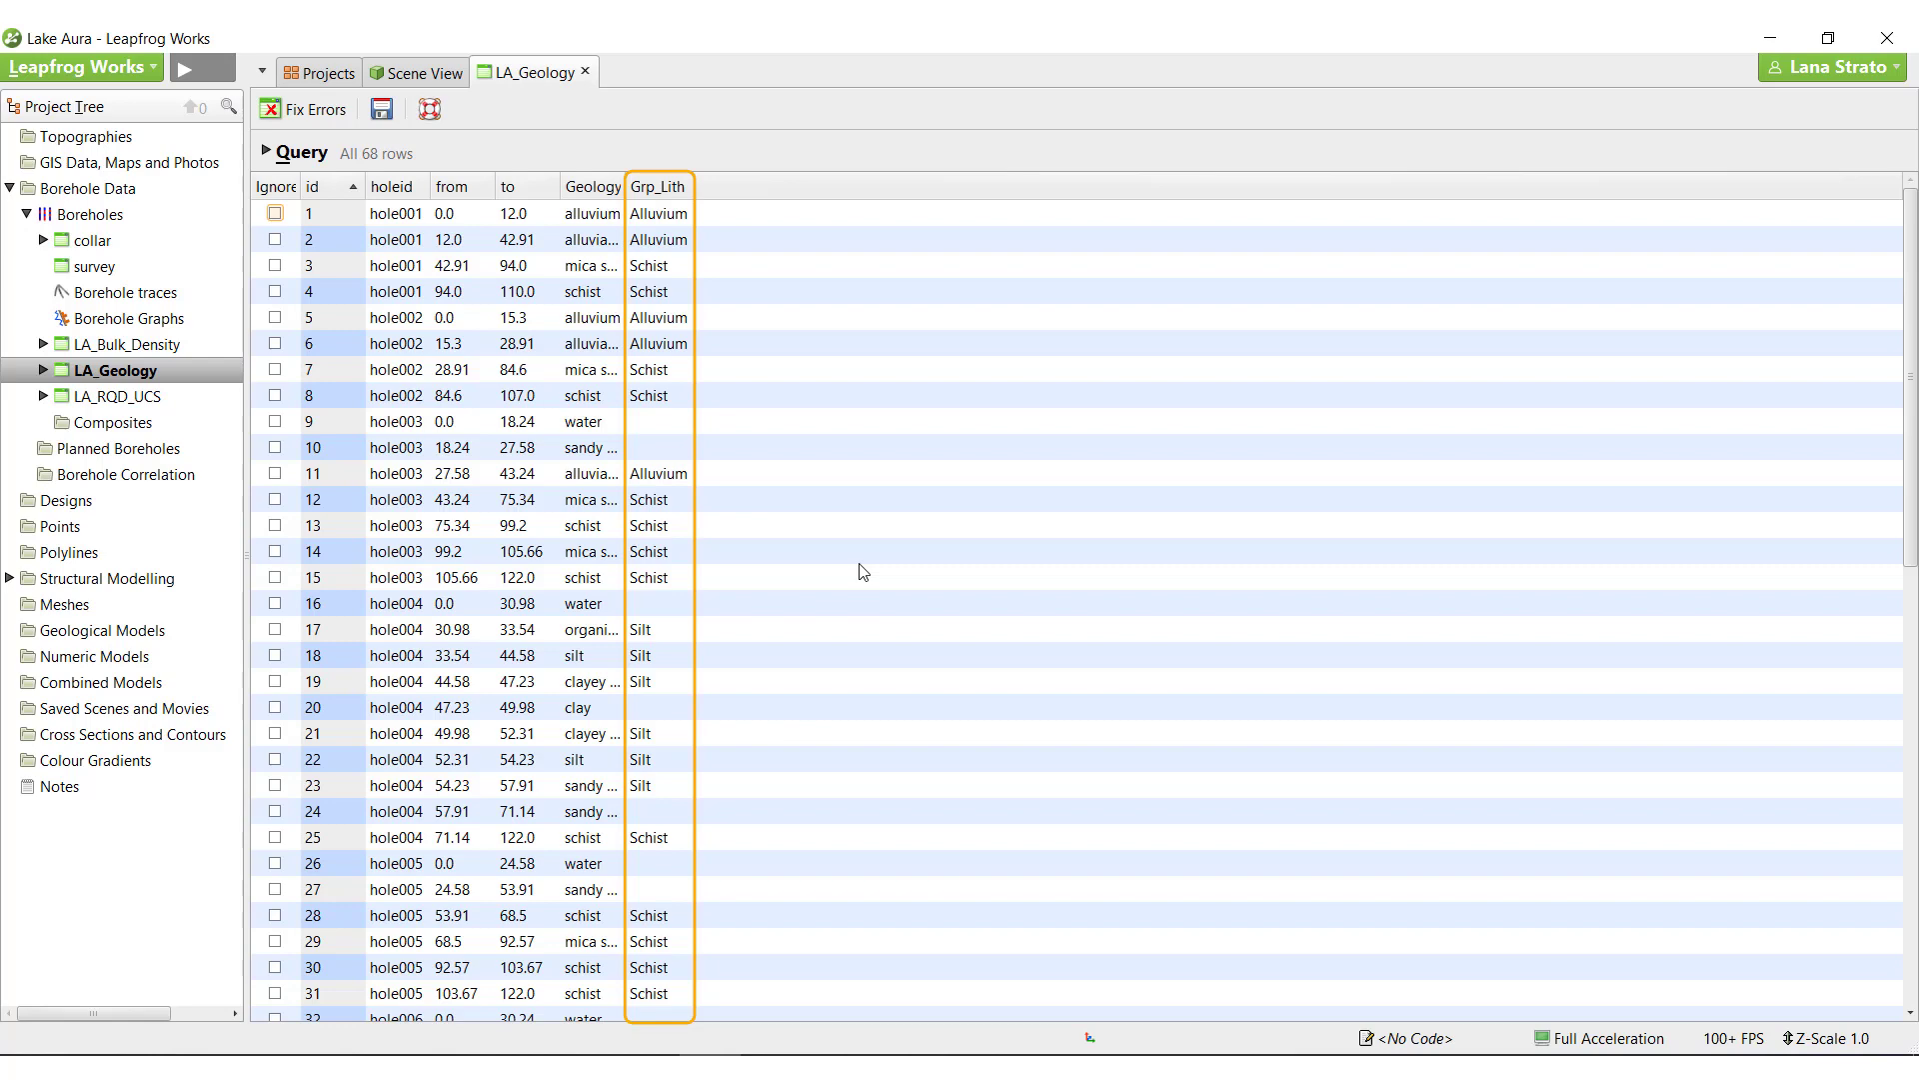
scroll(863, 572, "down", 6)
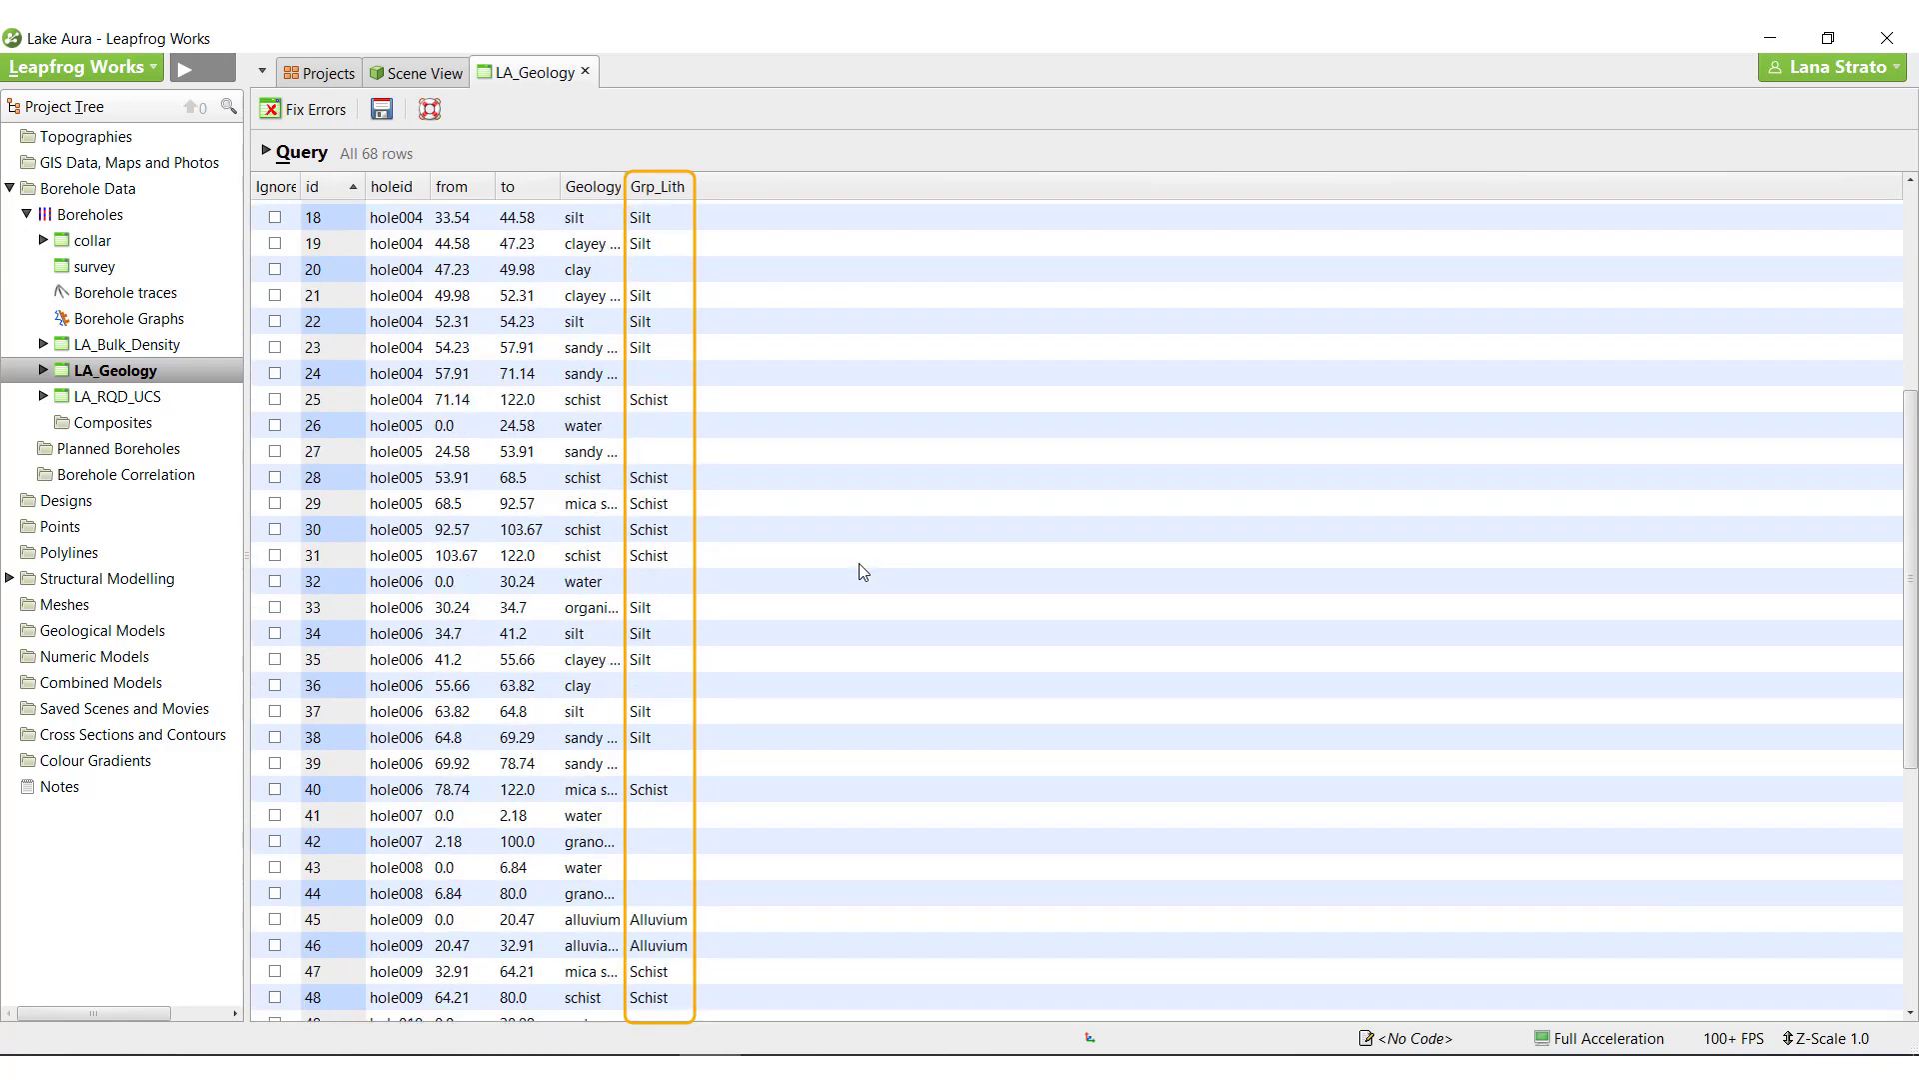
scroll(864, 571, "down", 6)
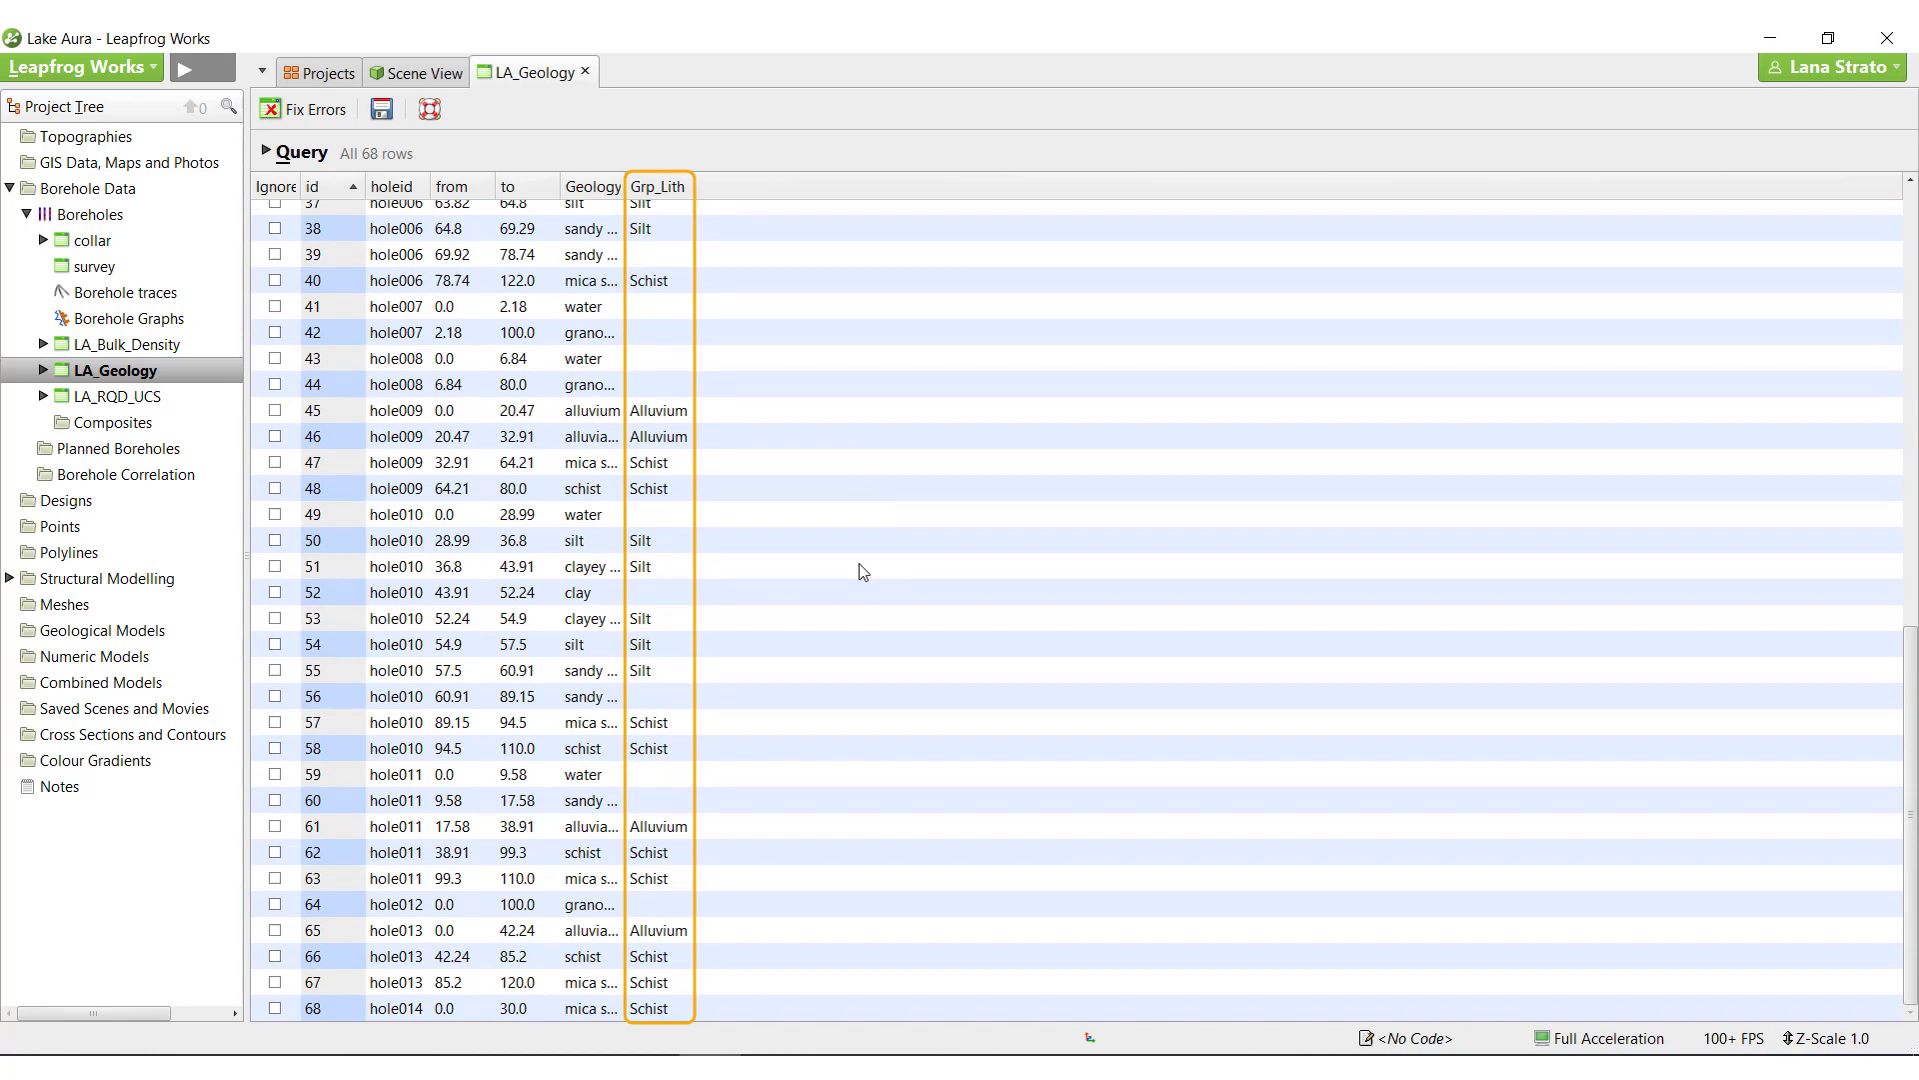
scroll(864, 571, "up", 12)
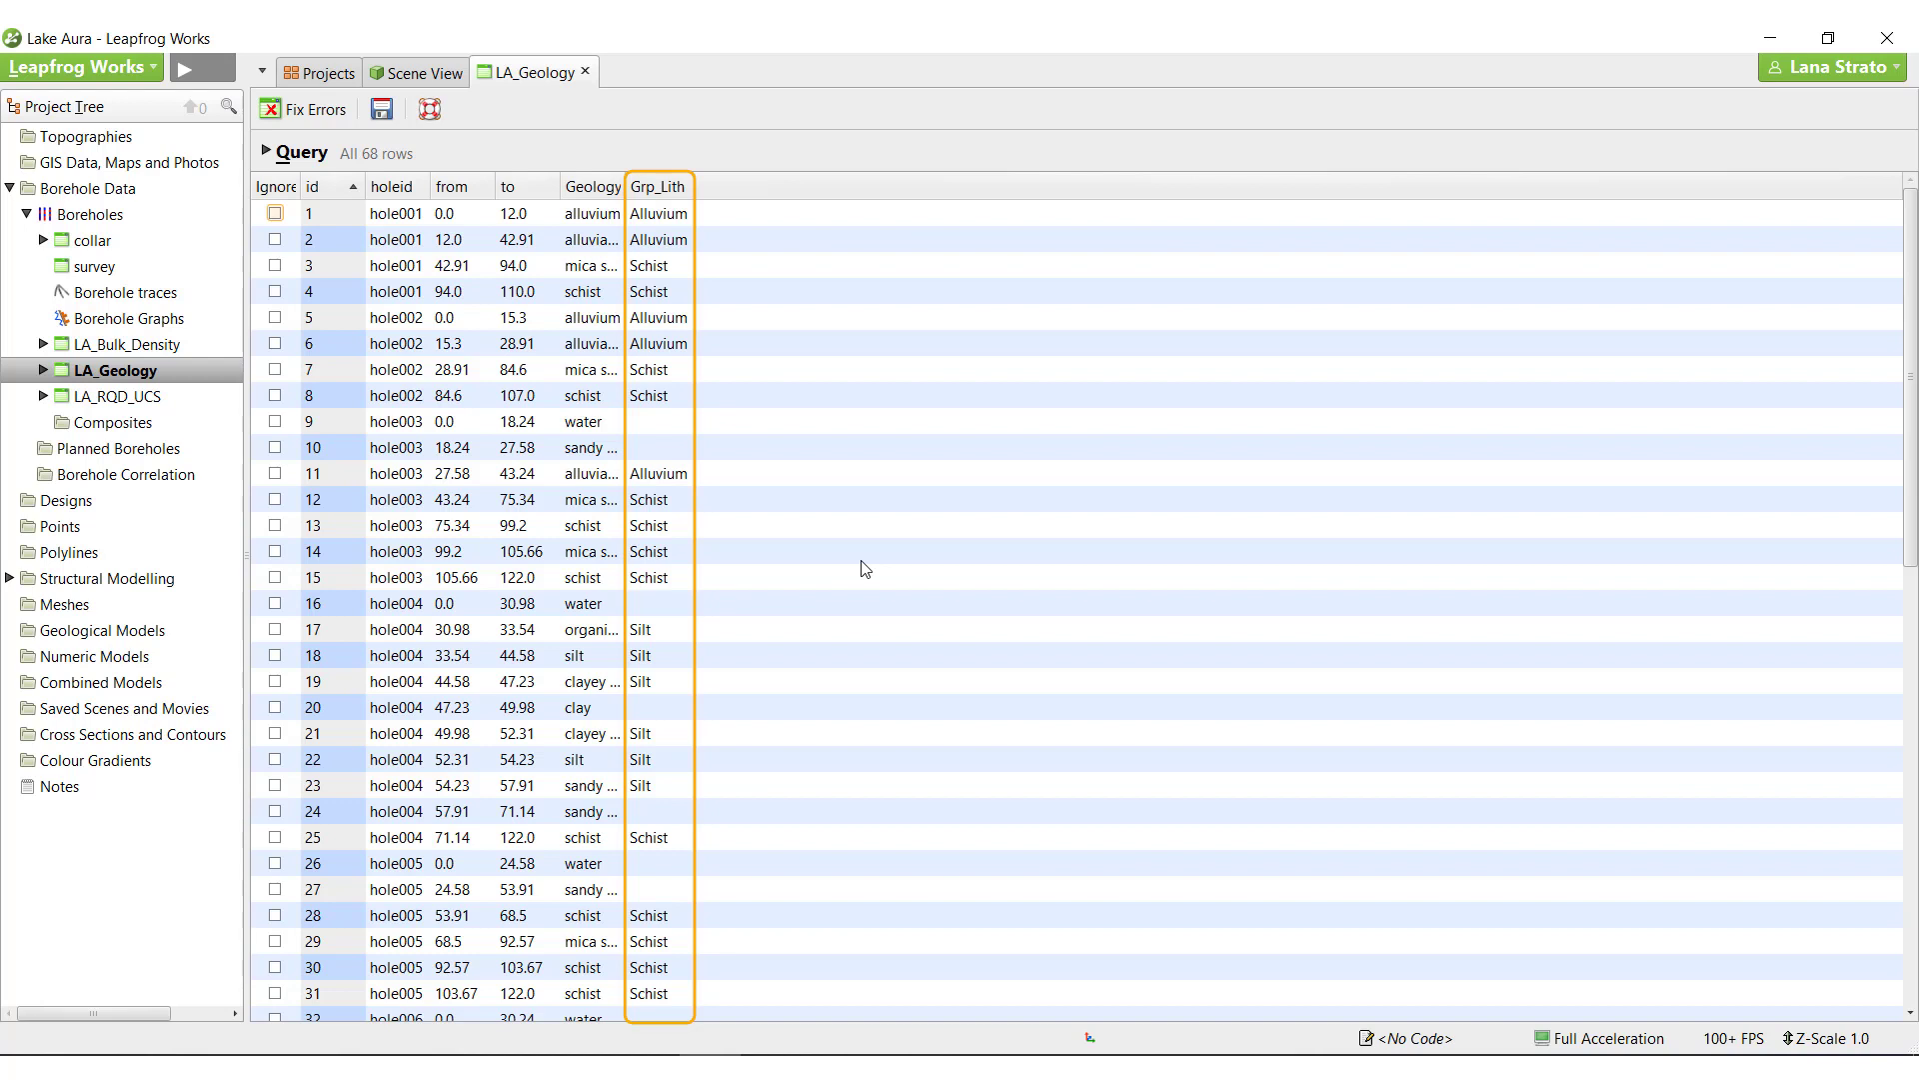
Close the table and reopen the Grp_Lith grouping editor from LA_Geology's columns.
left_click(584, 71)
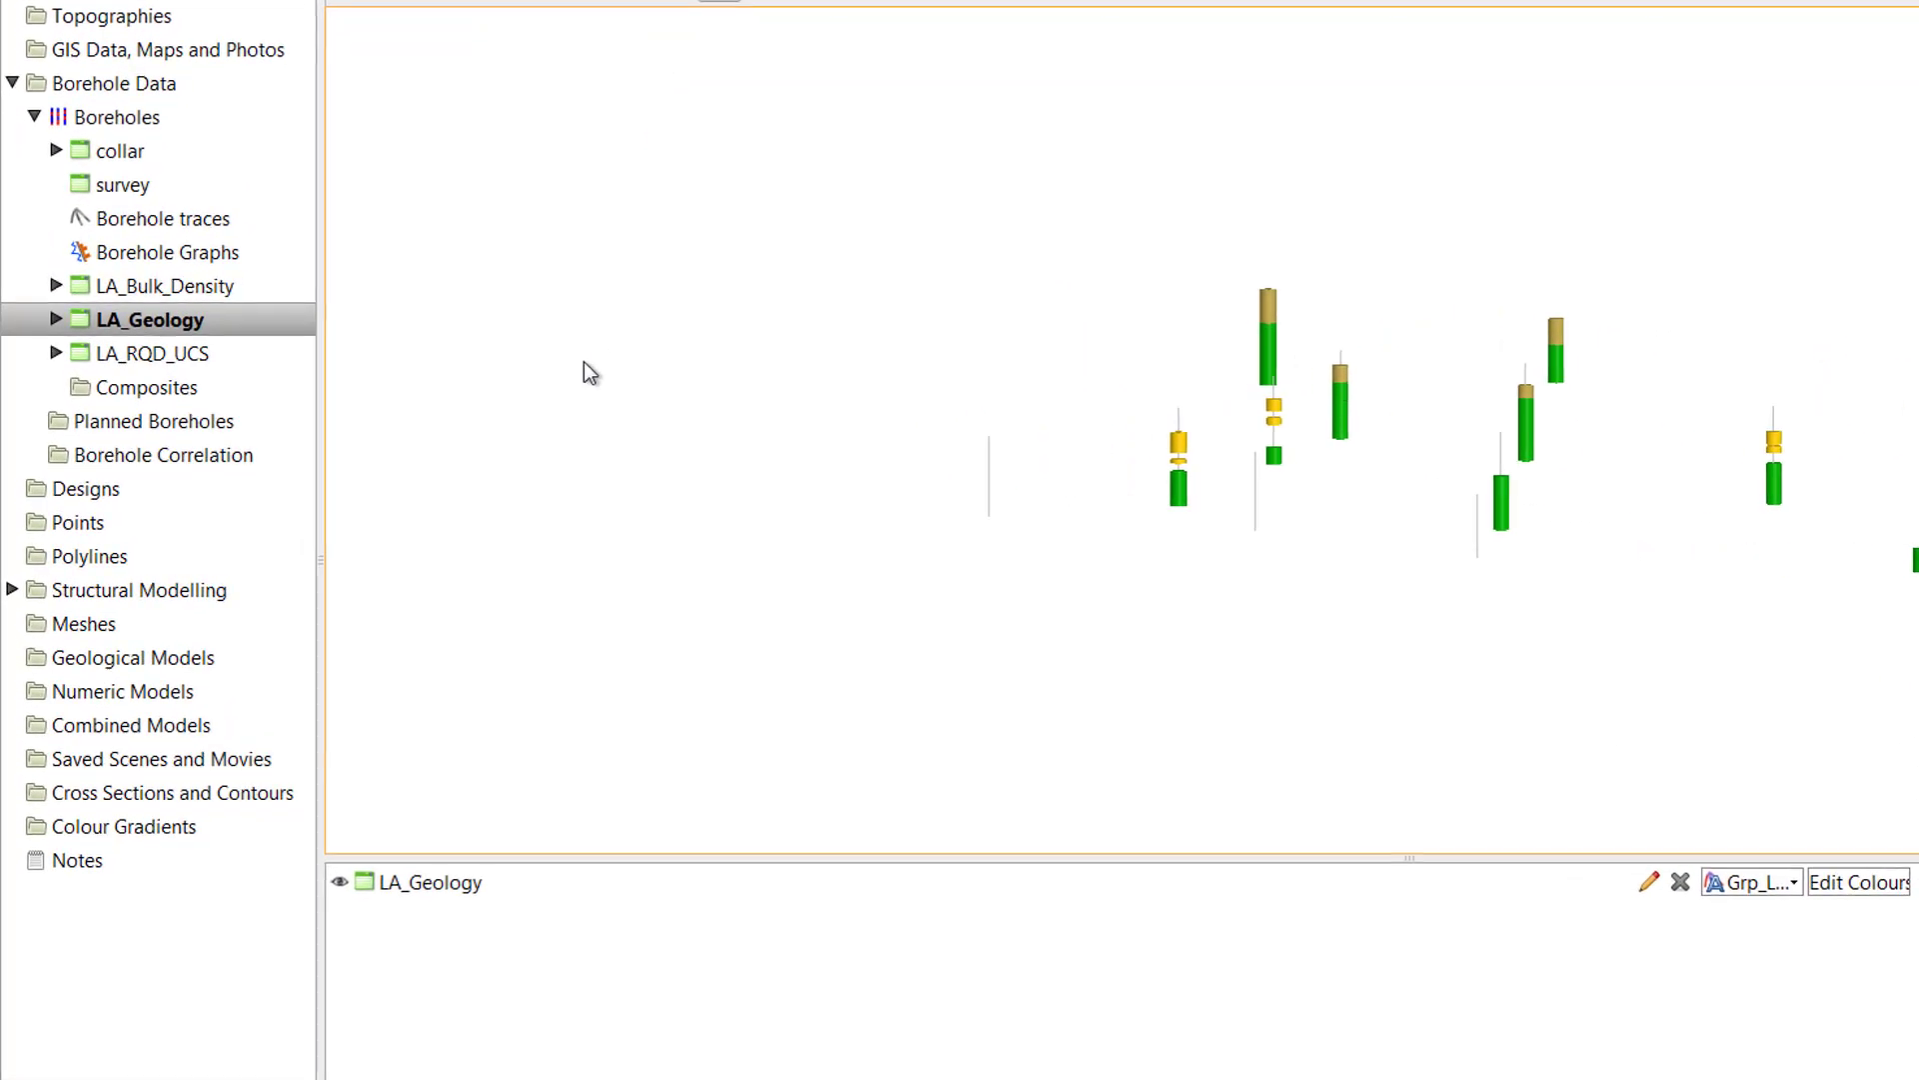
left_click(55, 320)
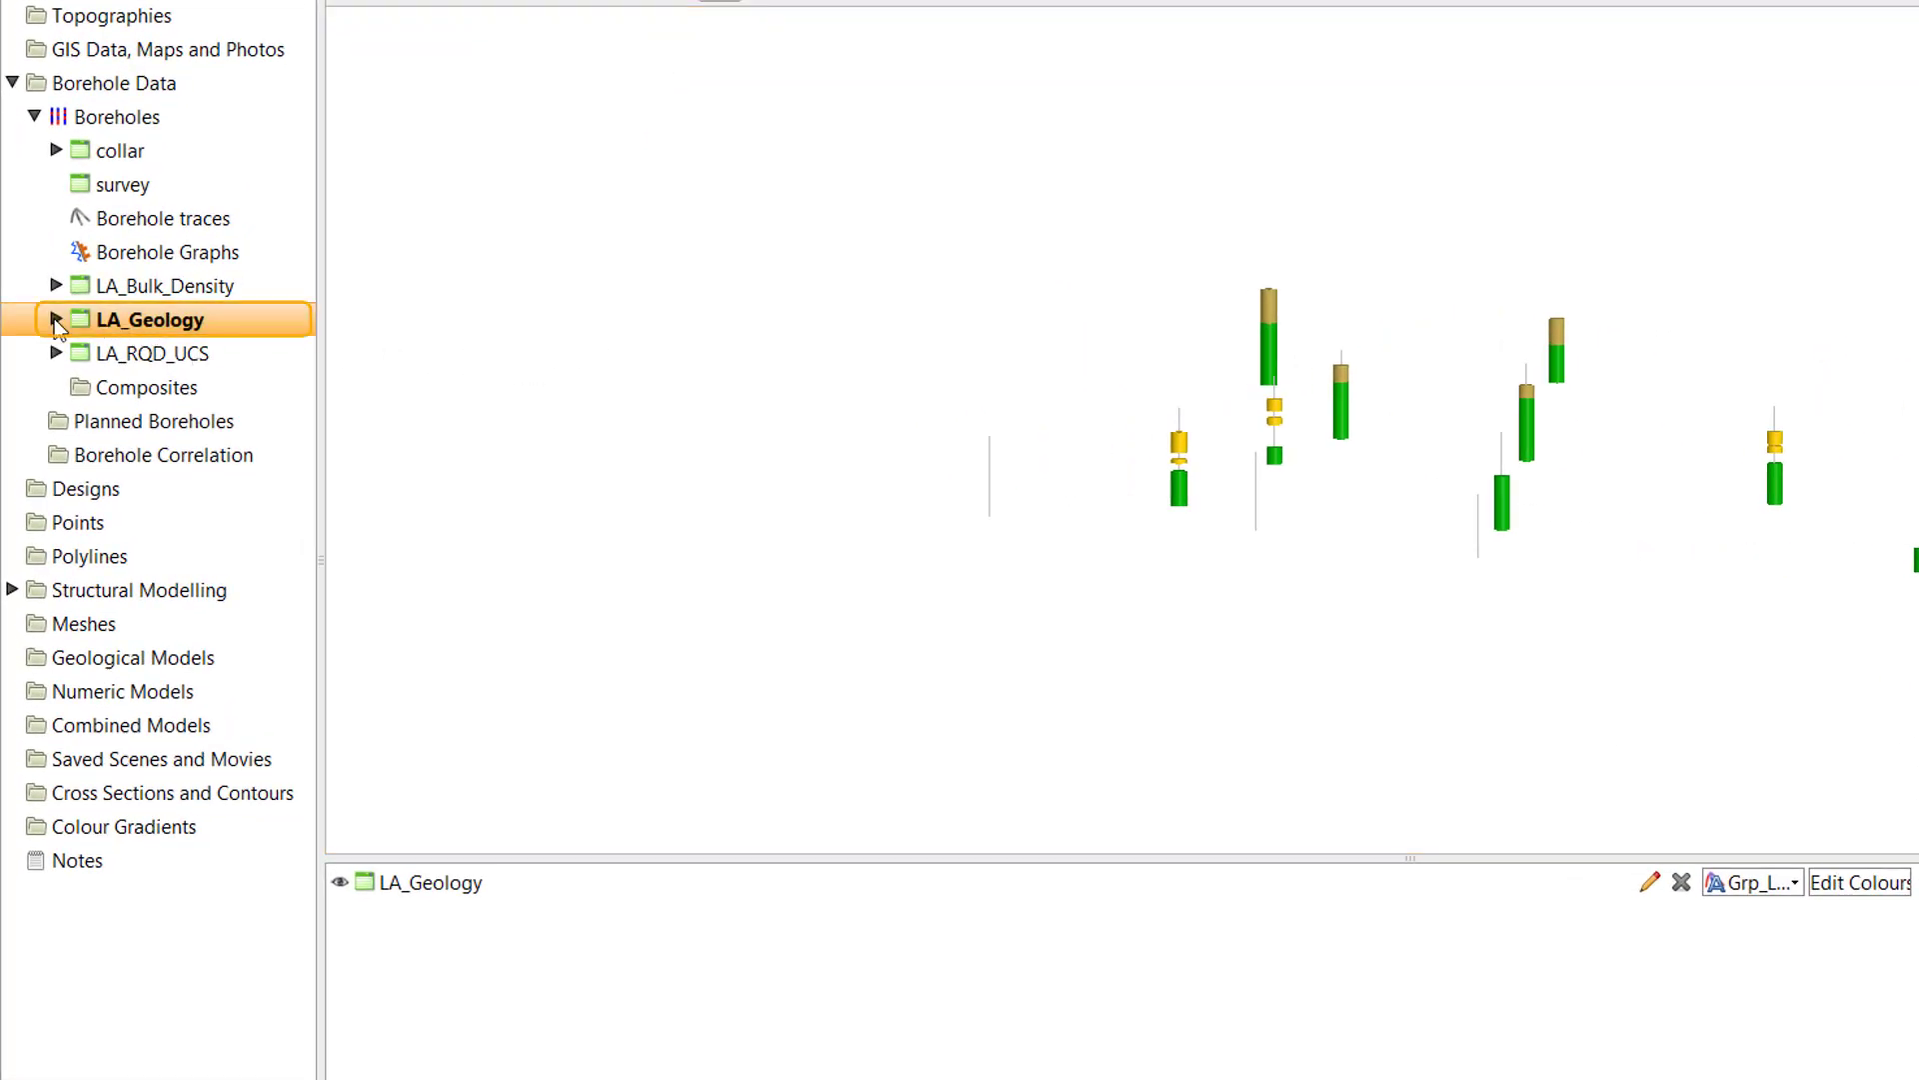
left_click(55, 320)
left_click(183, 392)
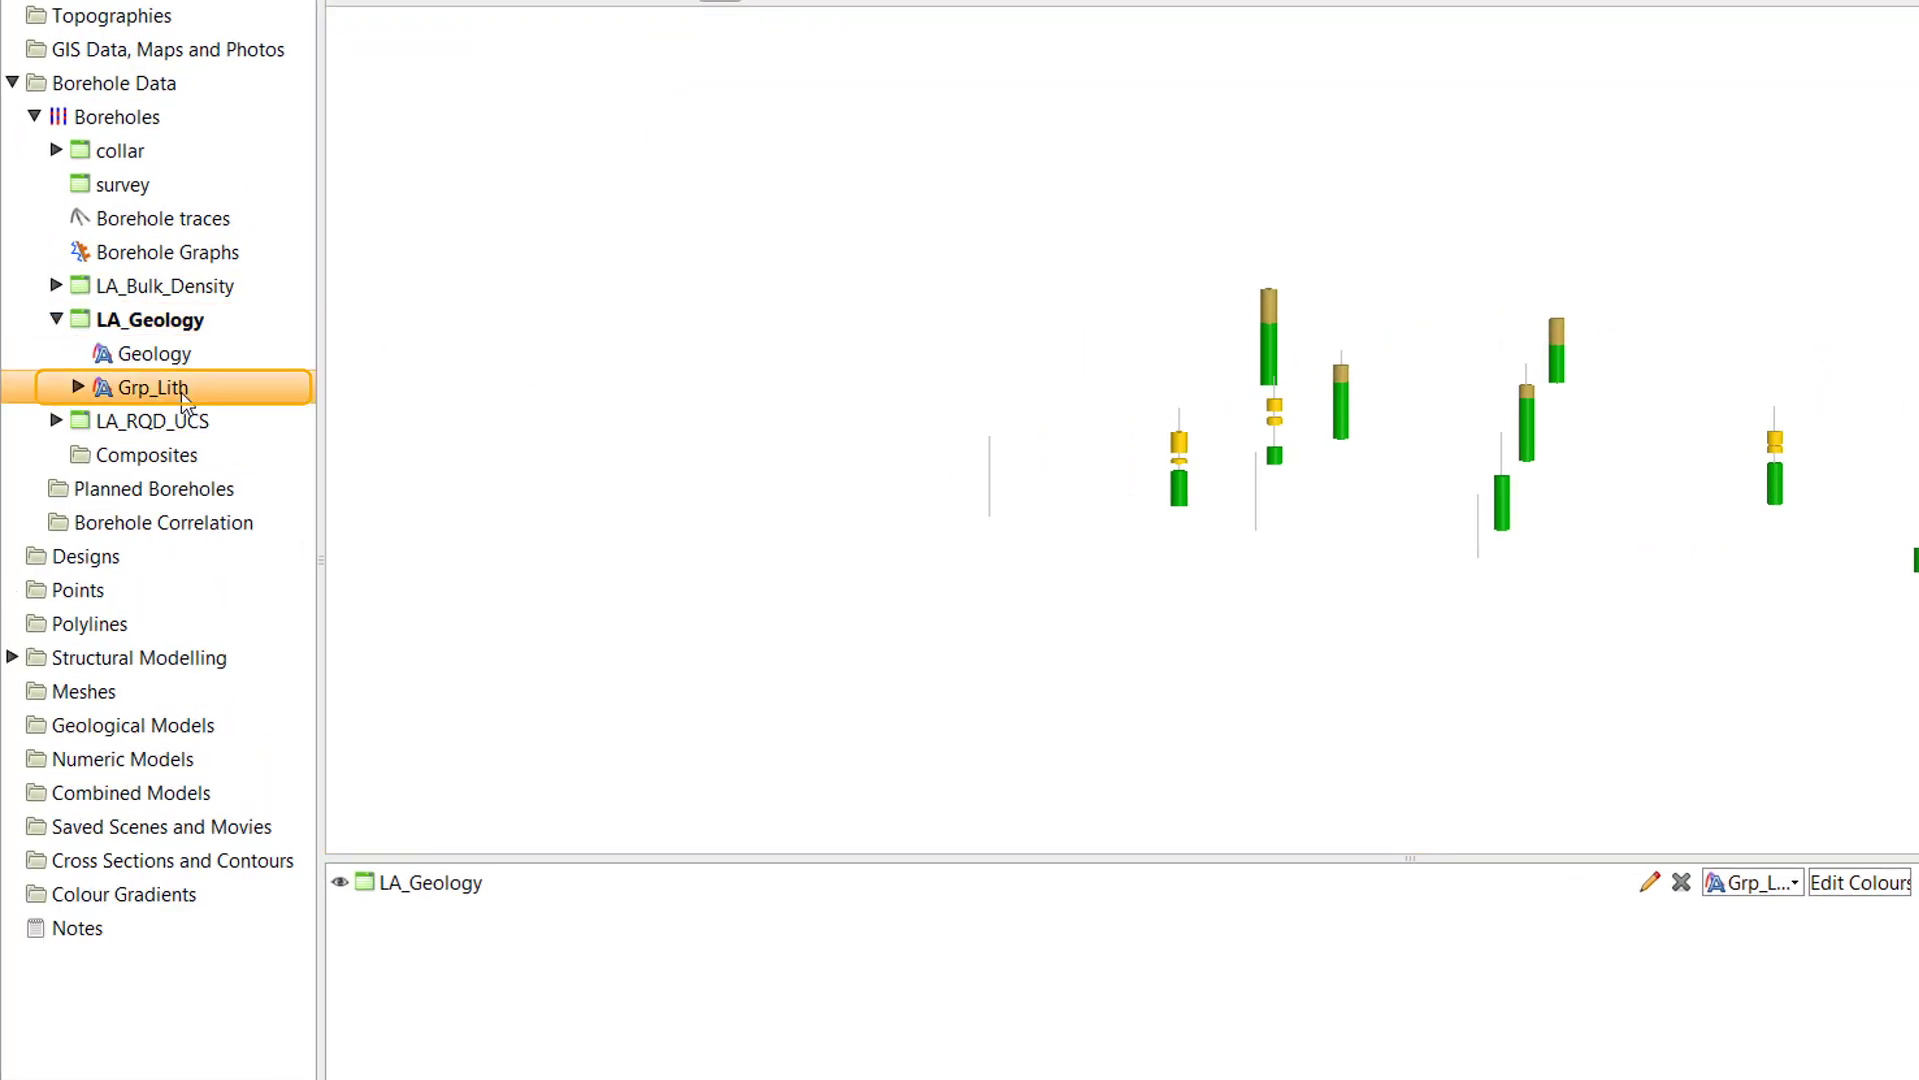
double_click(183, 395)
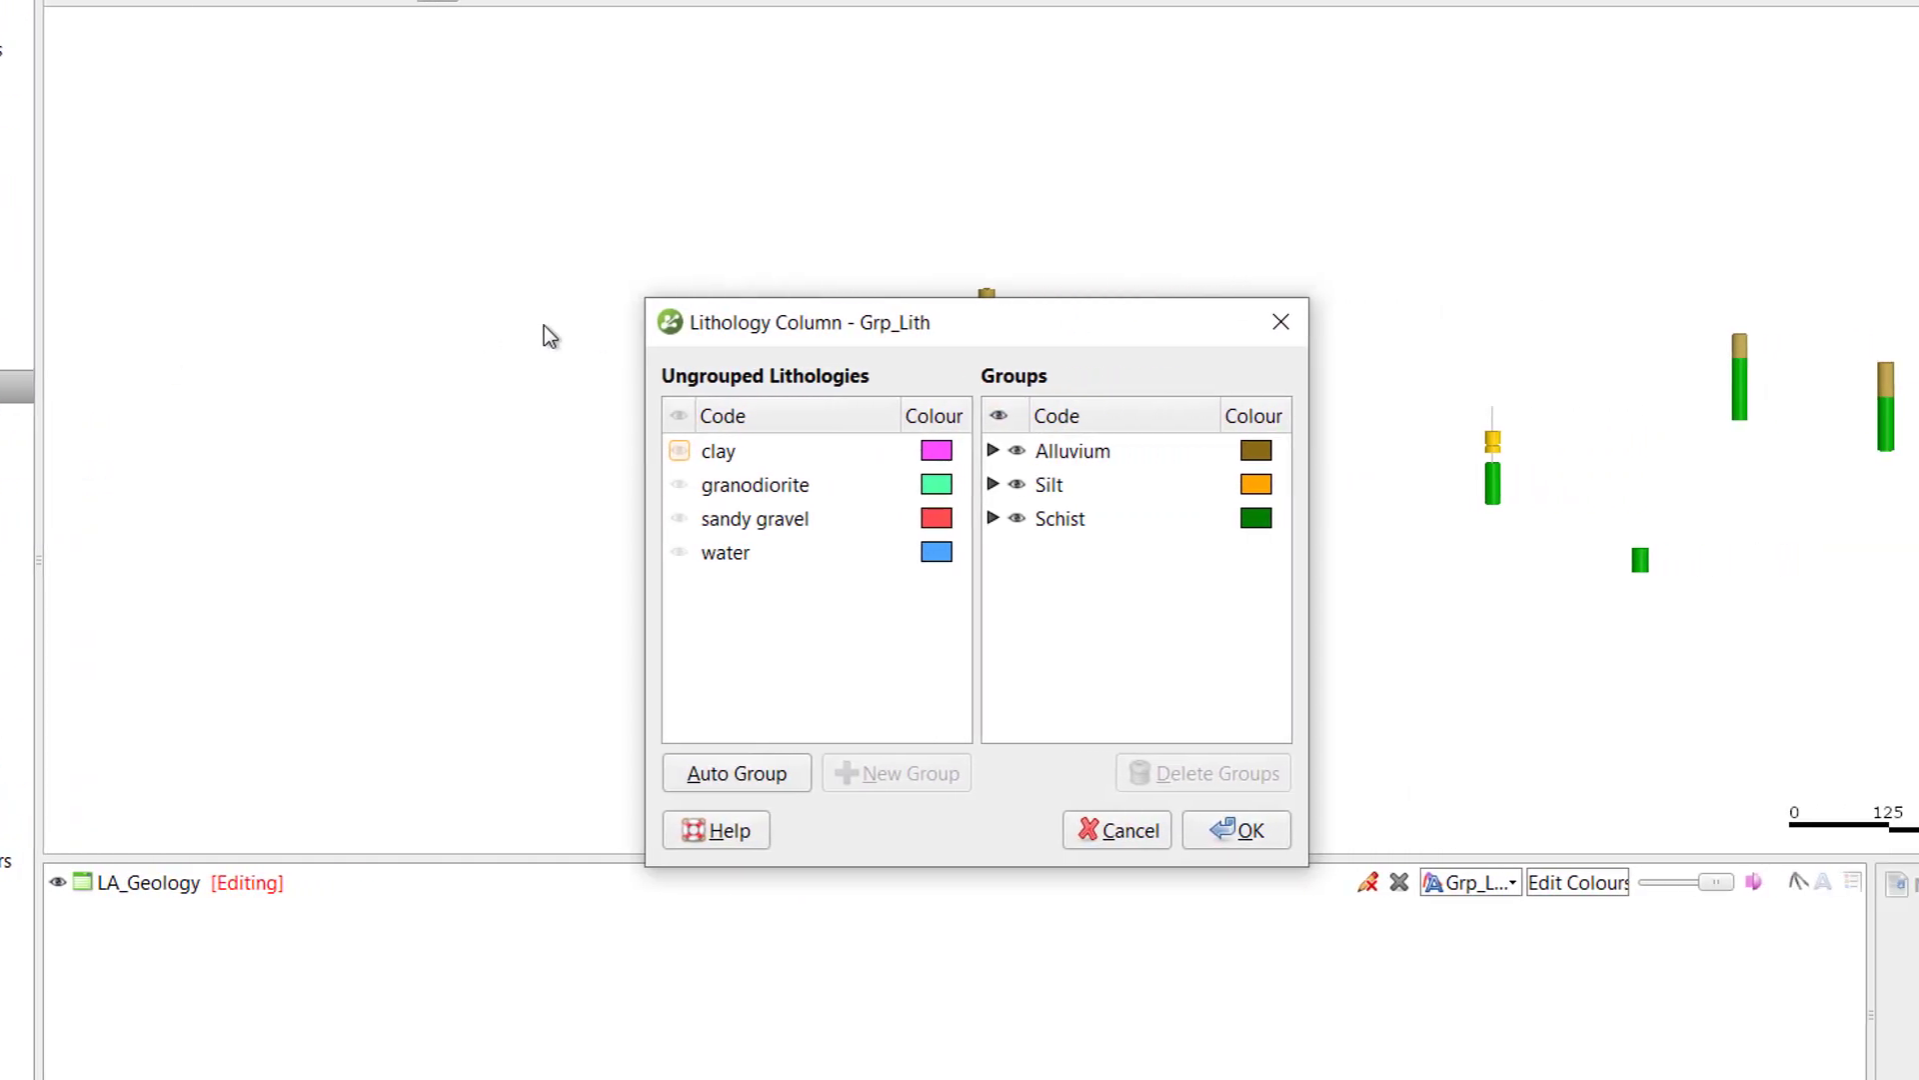
left_click_drag(1084, 334, 702, 210)
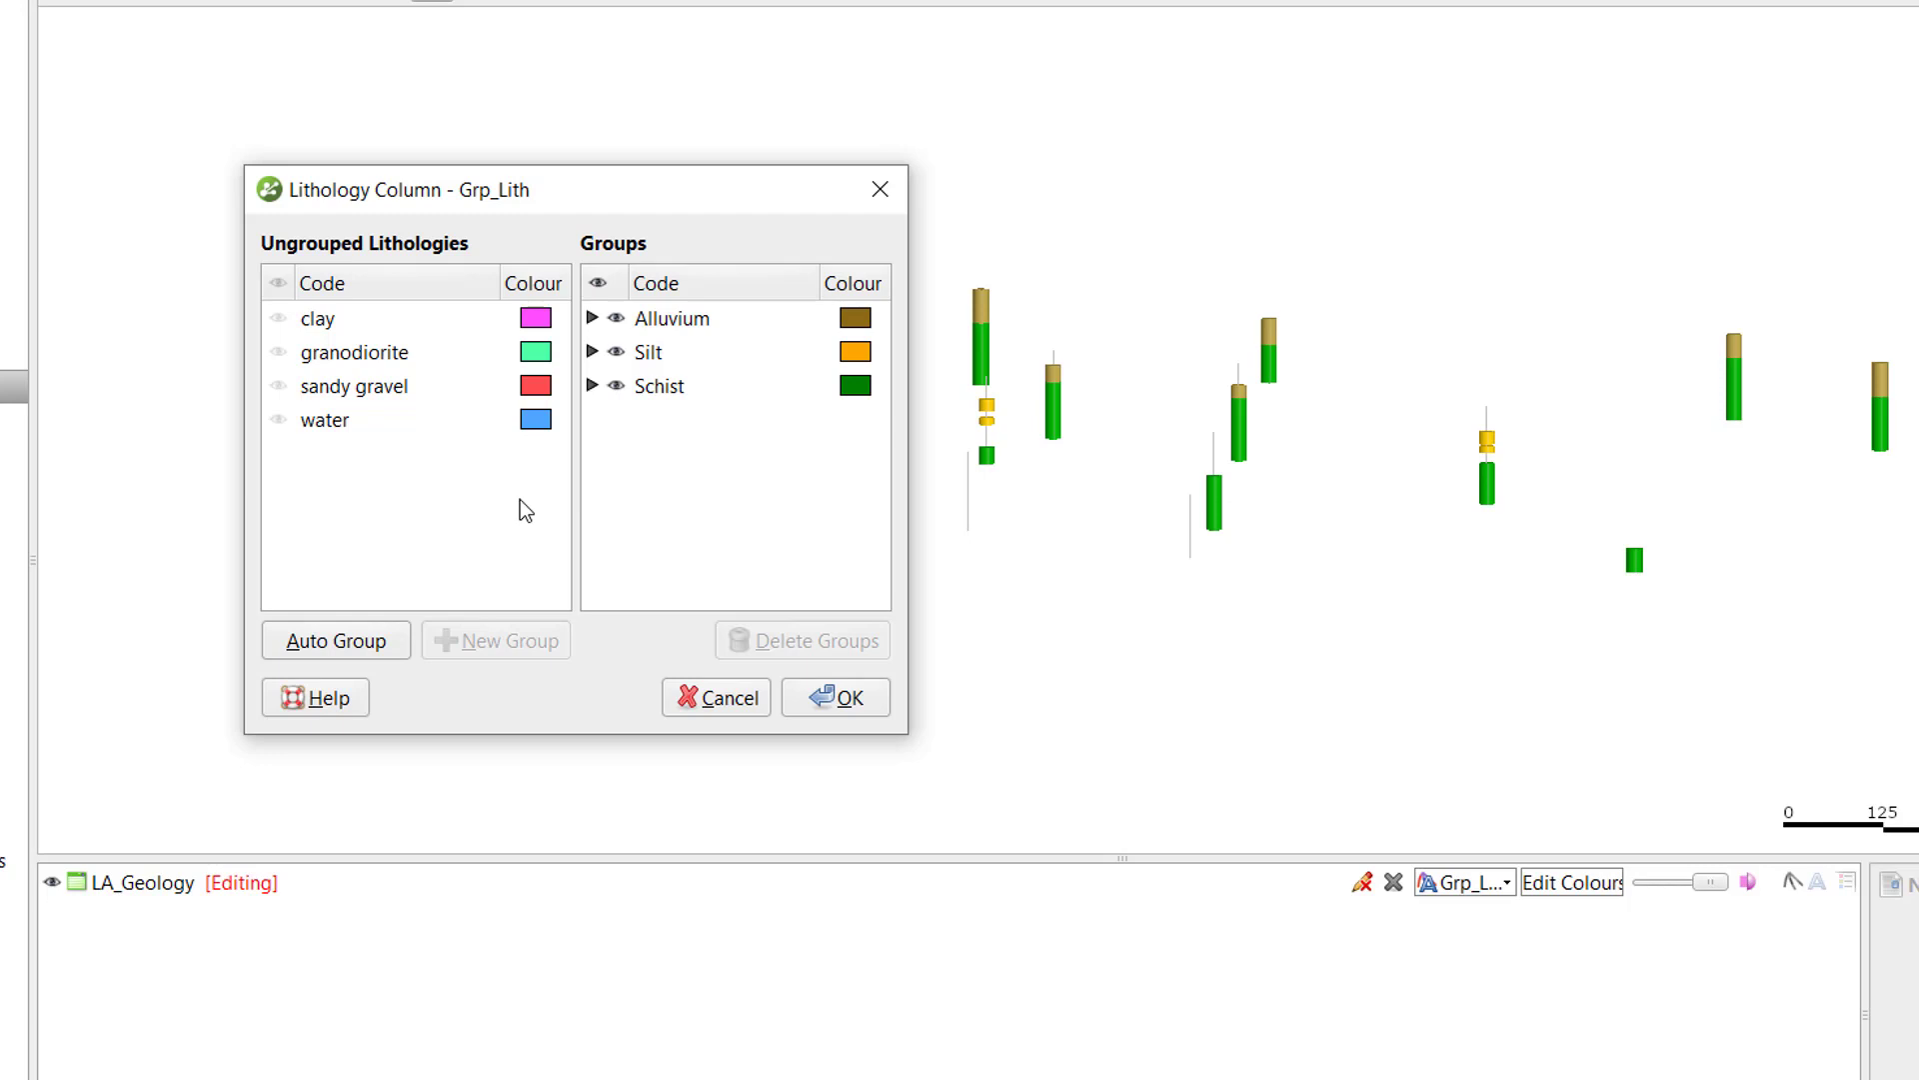
left_click(349, 328)
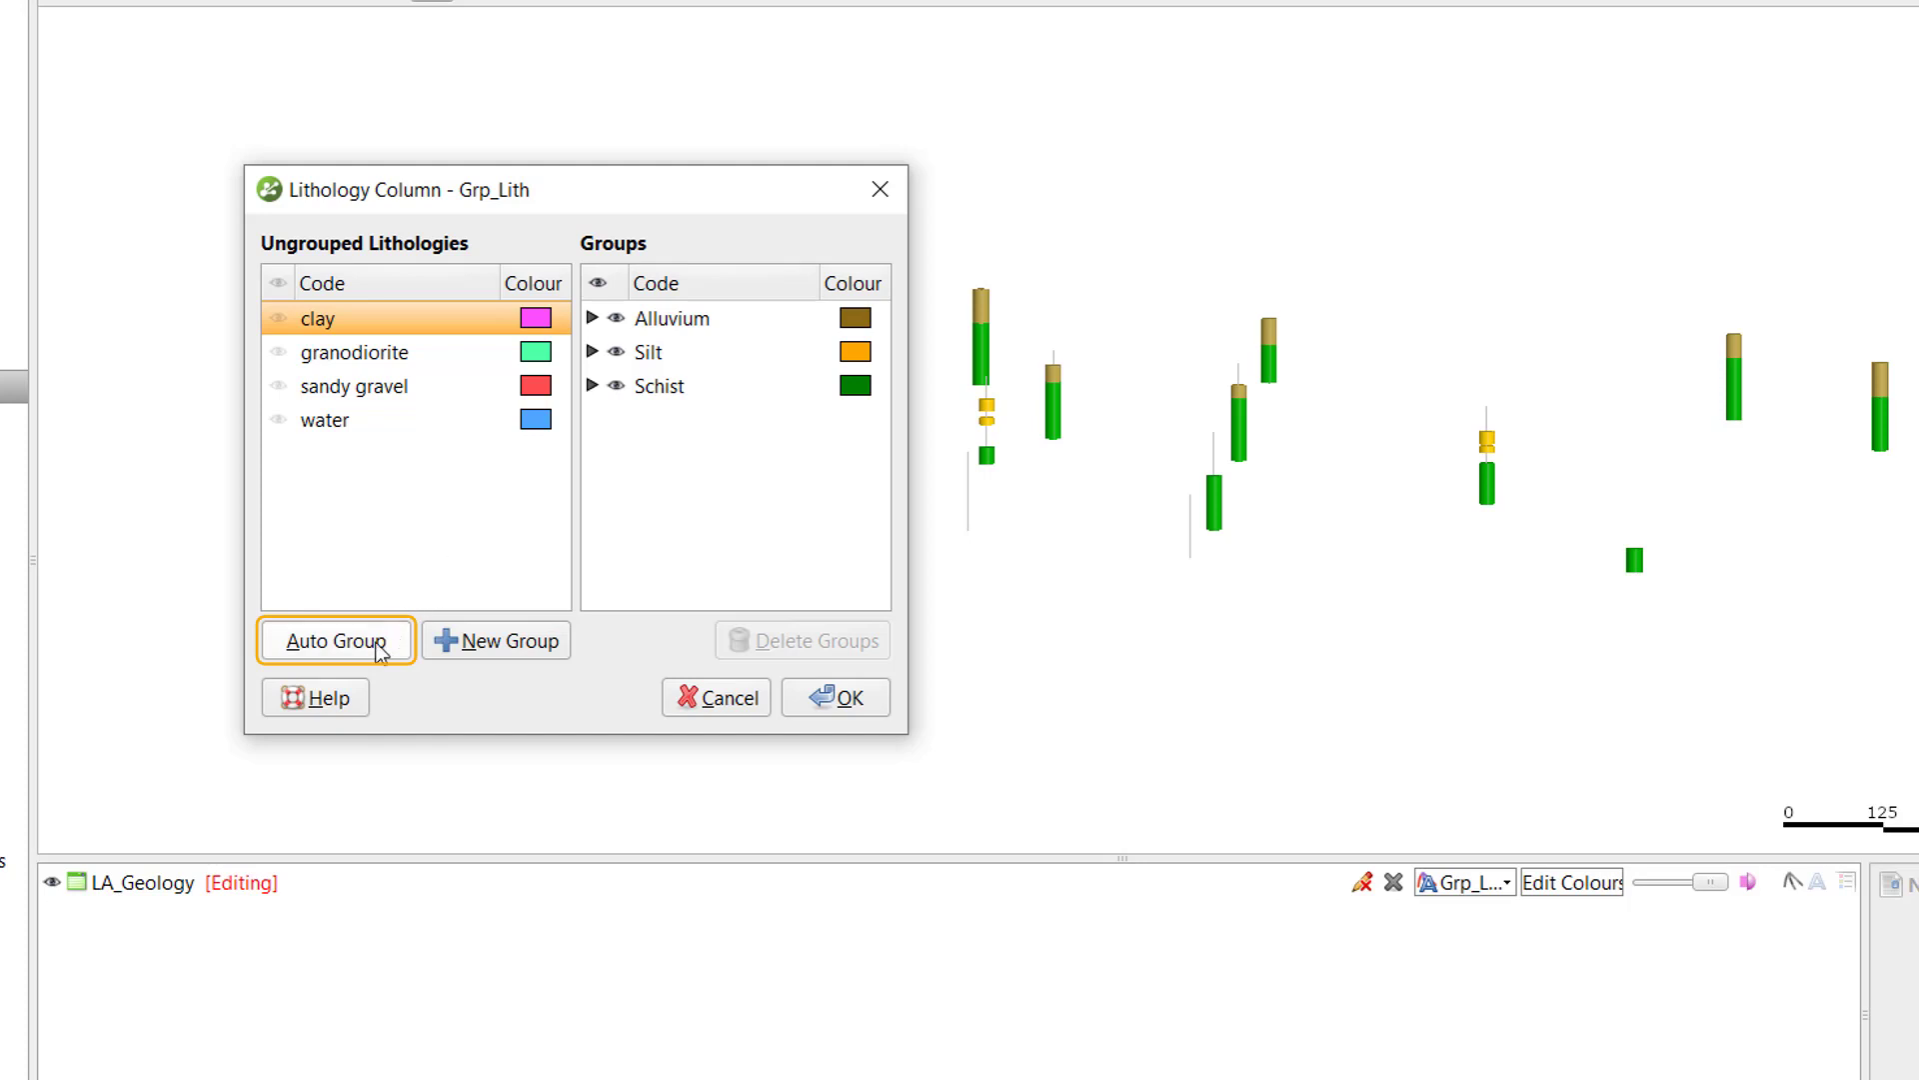
Auto Group clay, granodiorite, sandy gravel and water into one group per value, then apply.
left_click(378, 648)
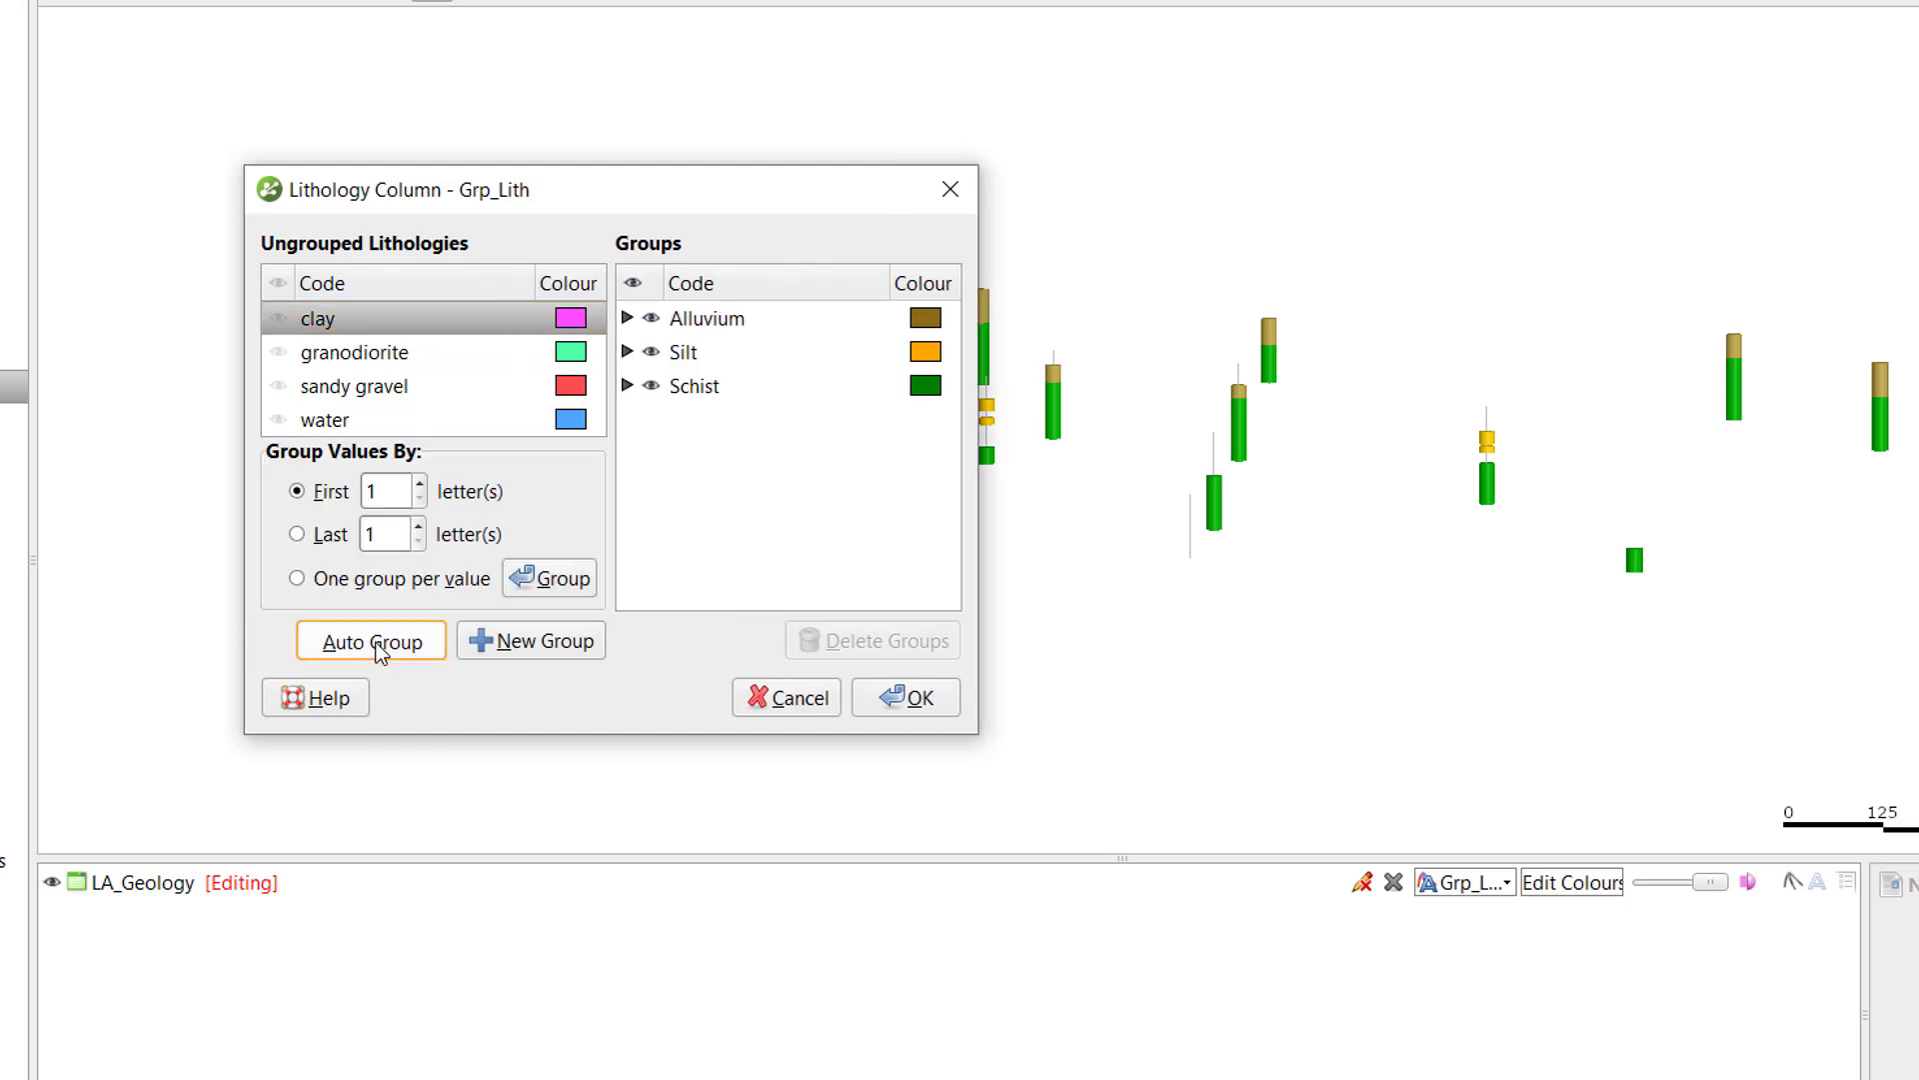
left_click(298, 579)
left_click(551, 580)
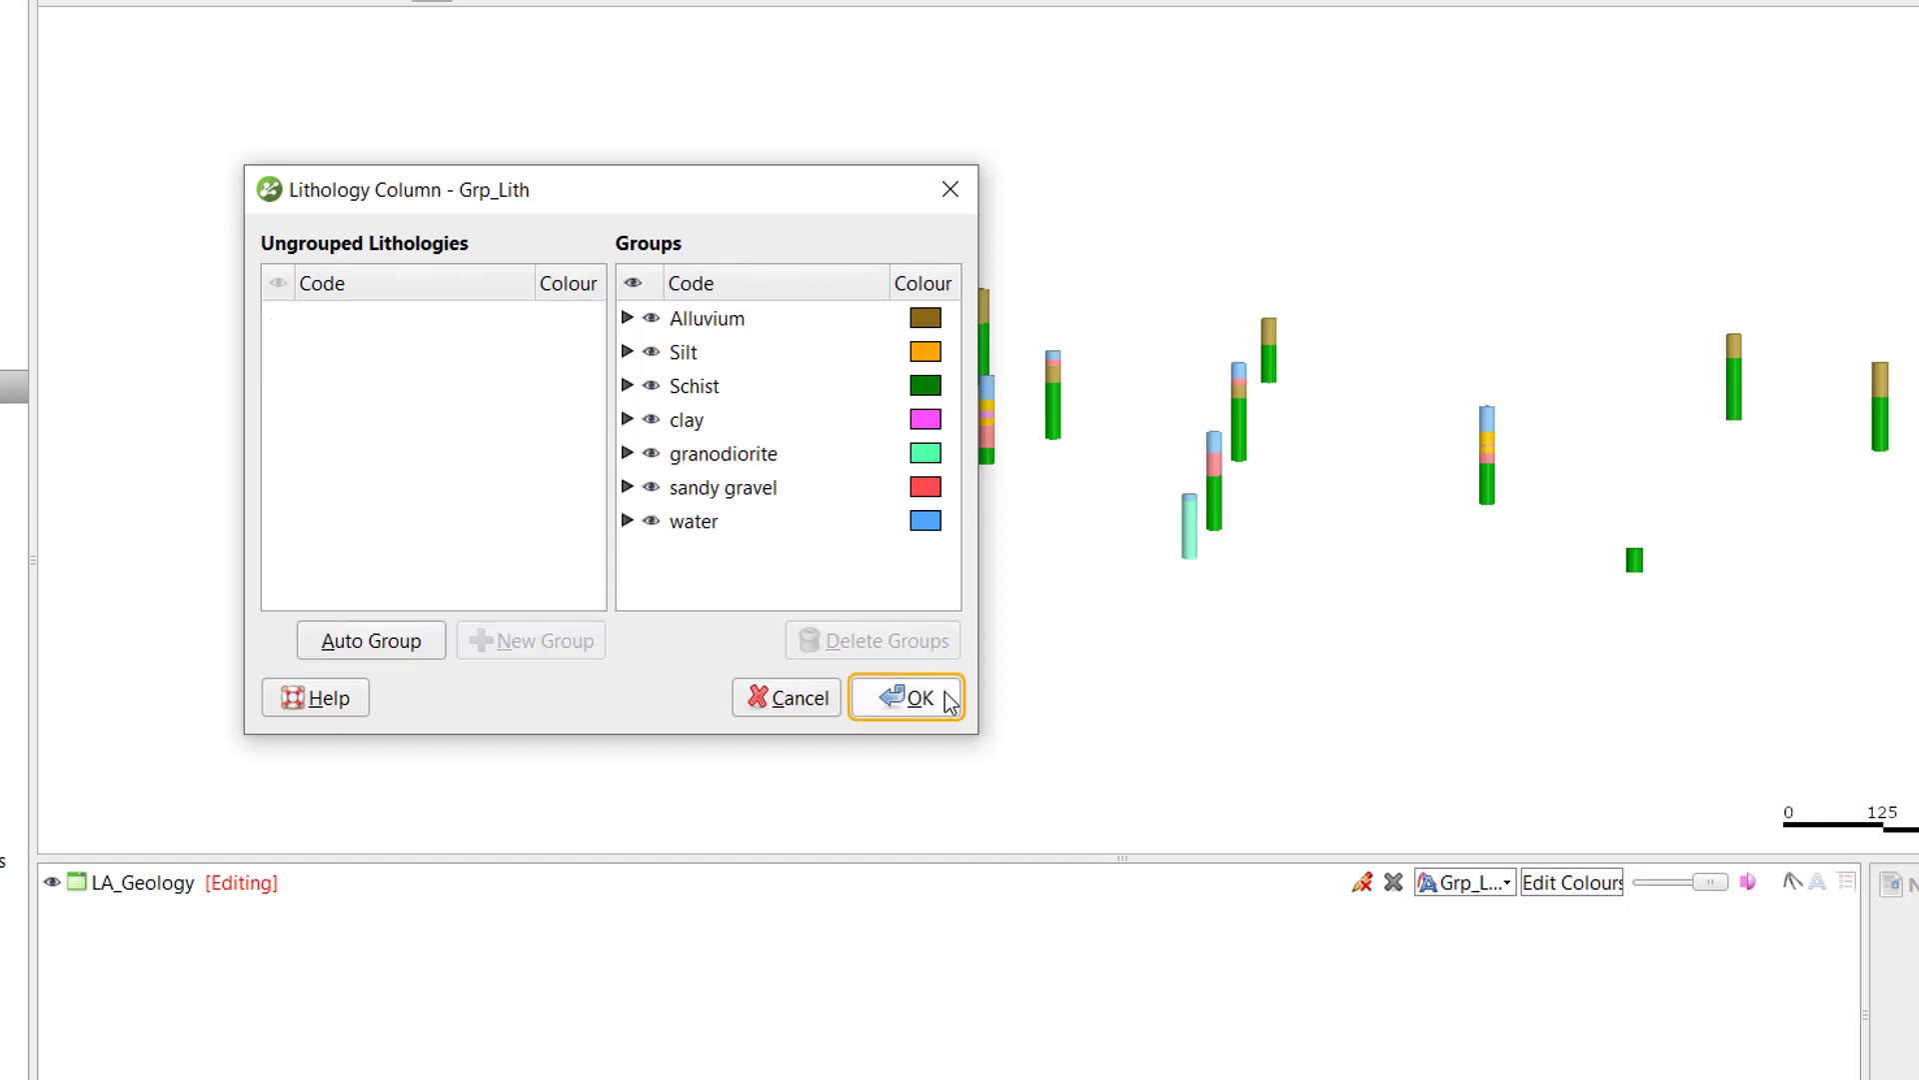
left_click(917, 697)
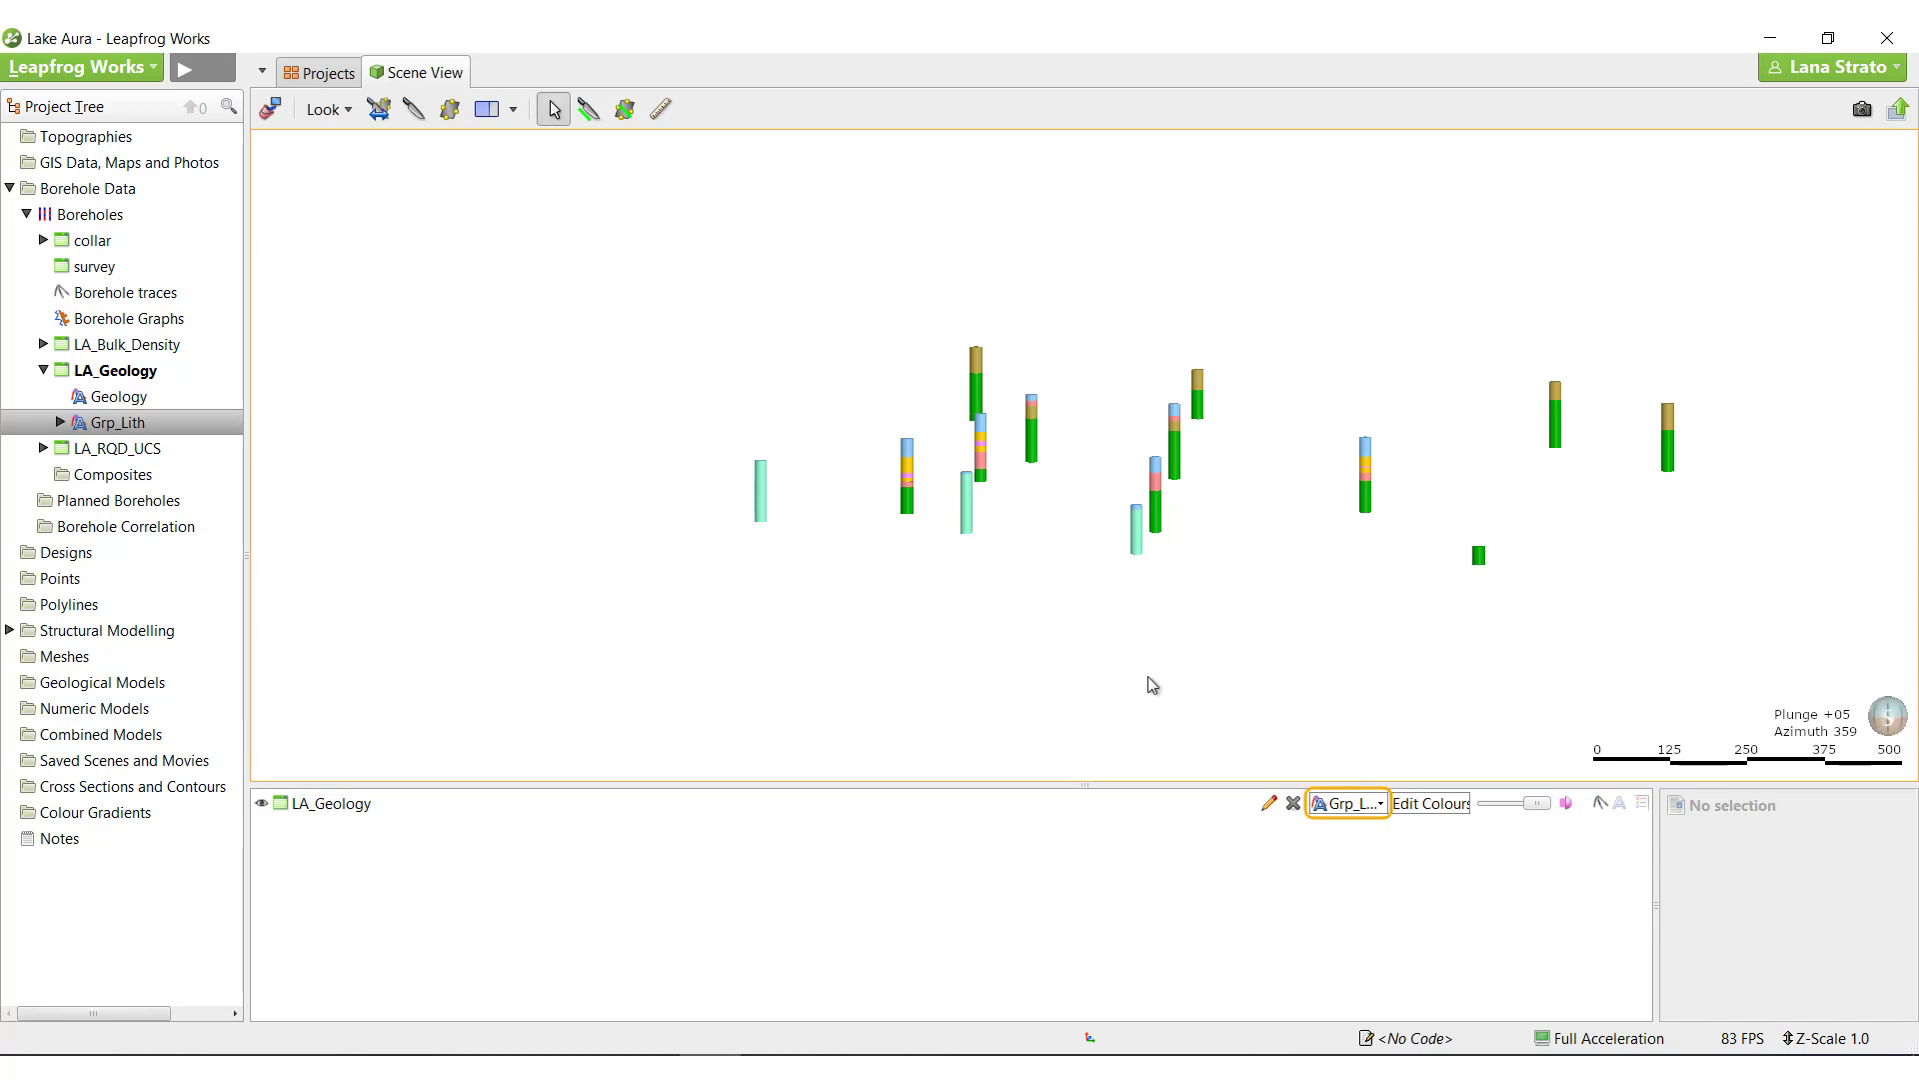
left_click(1383, 805)
left_click(1382, 806)
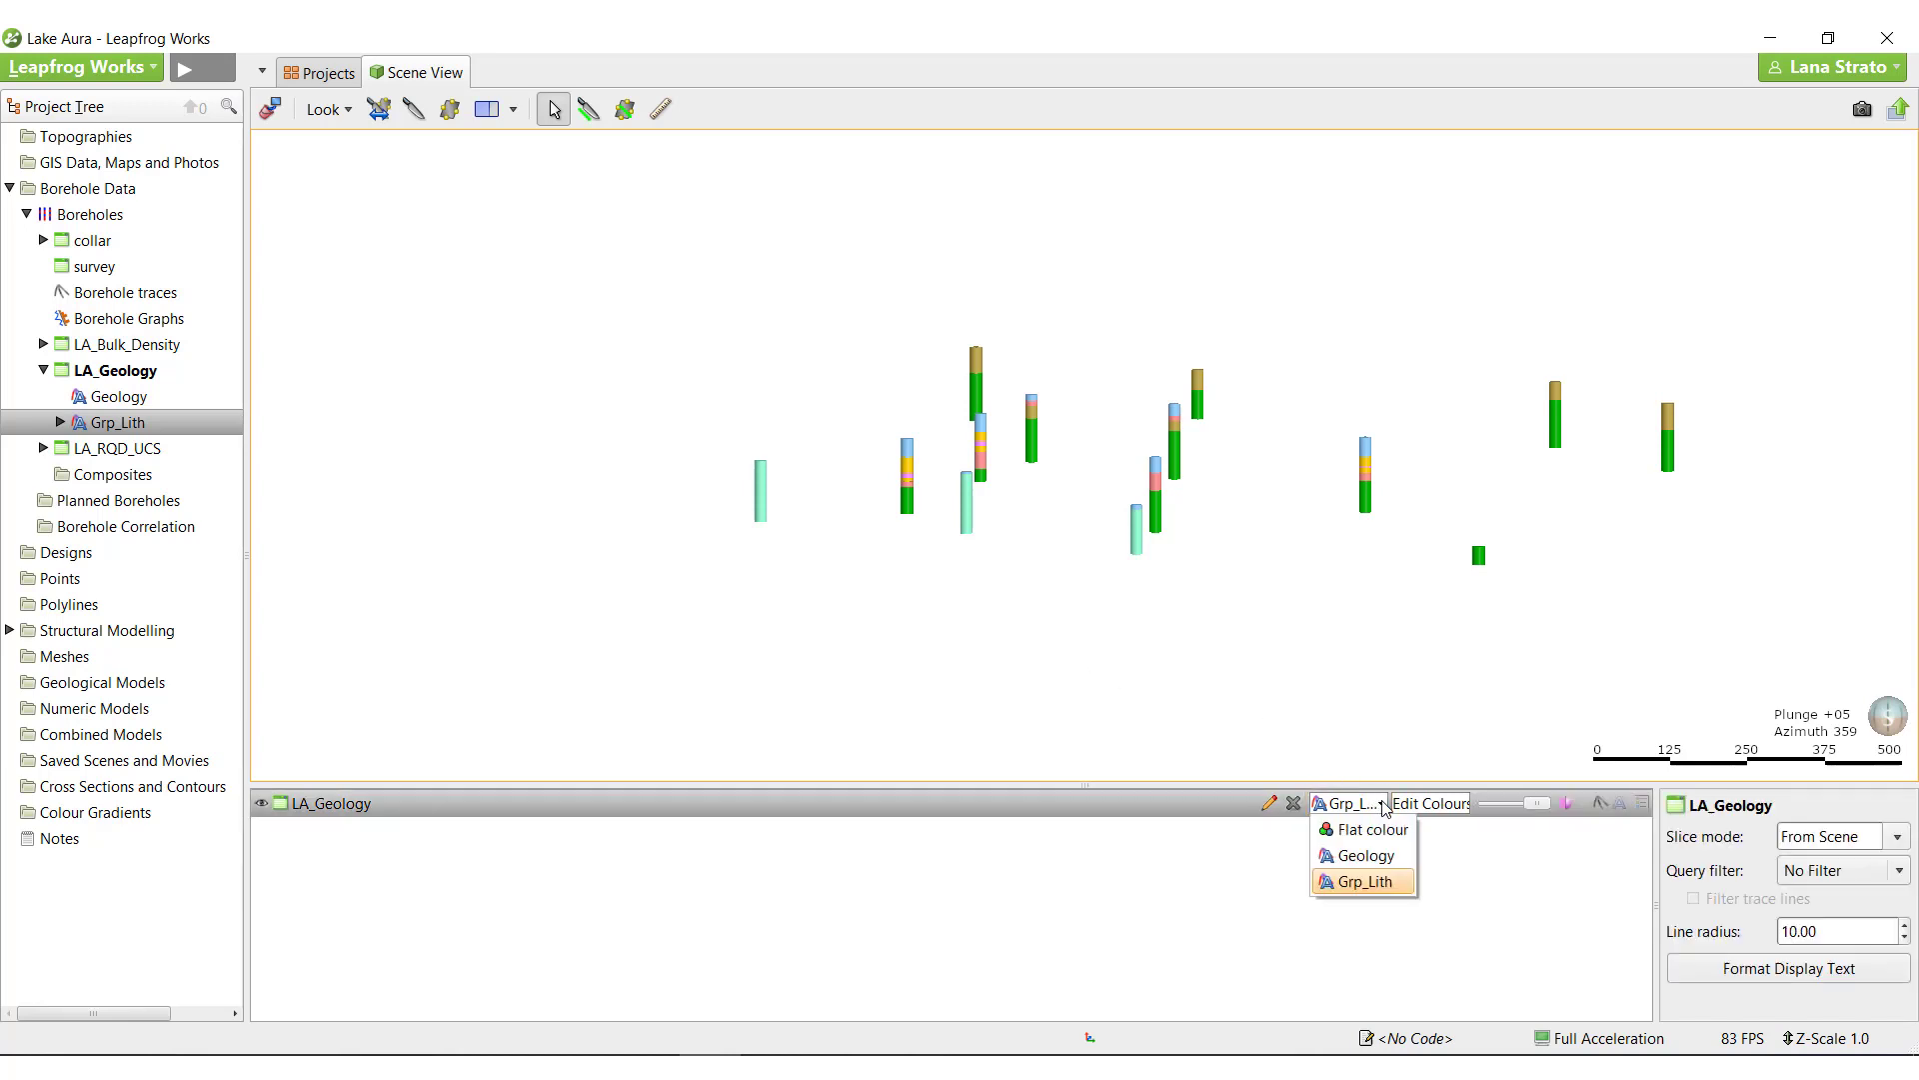
left_click(1379, 856)
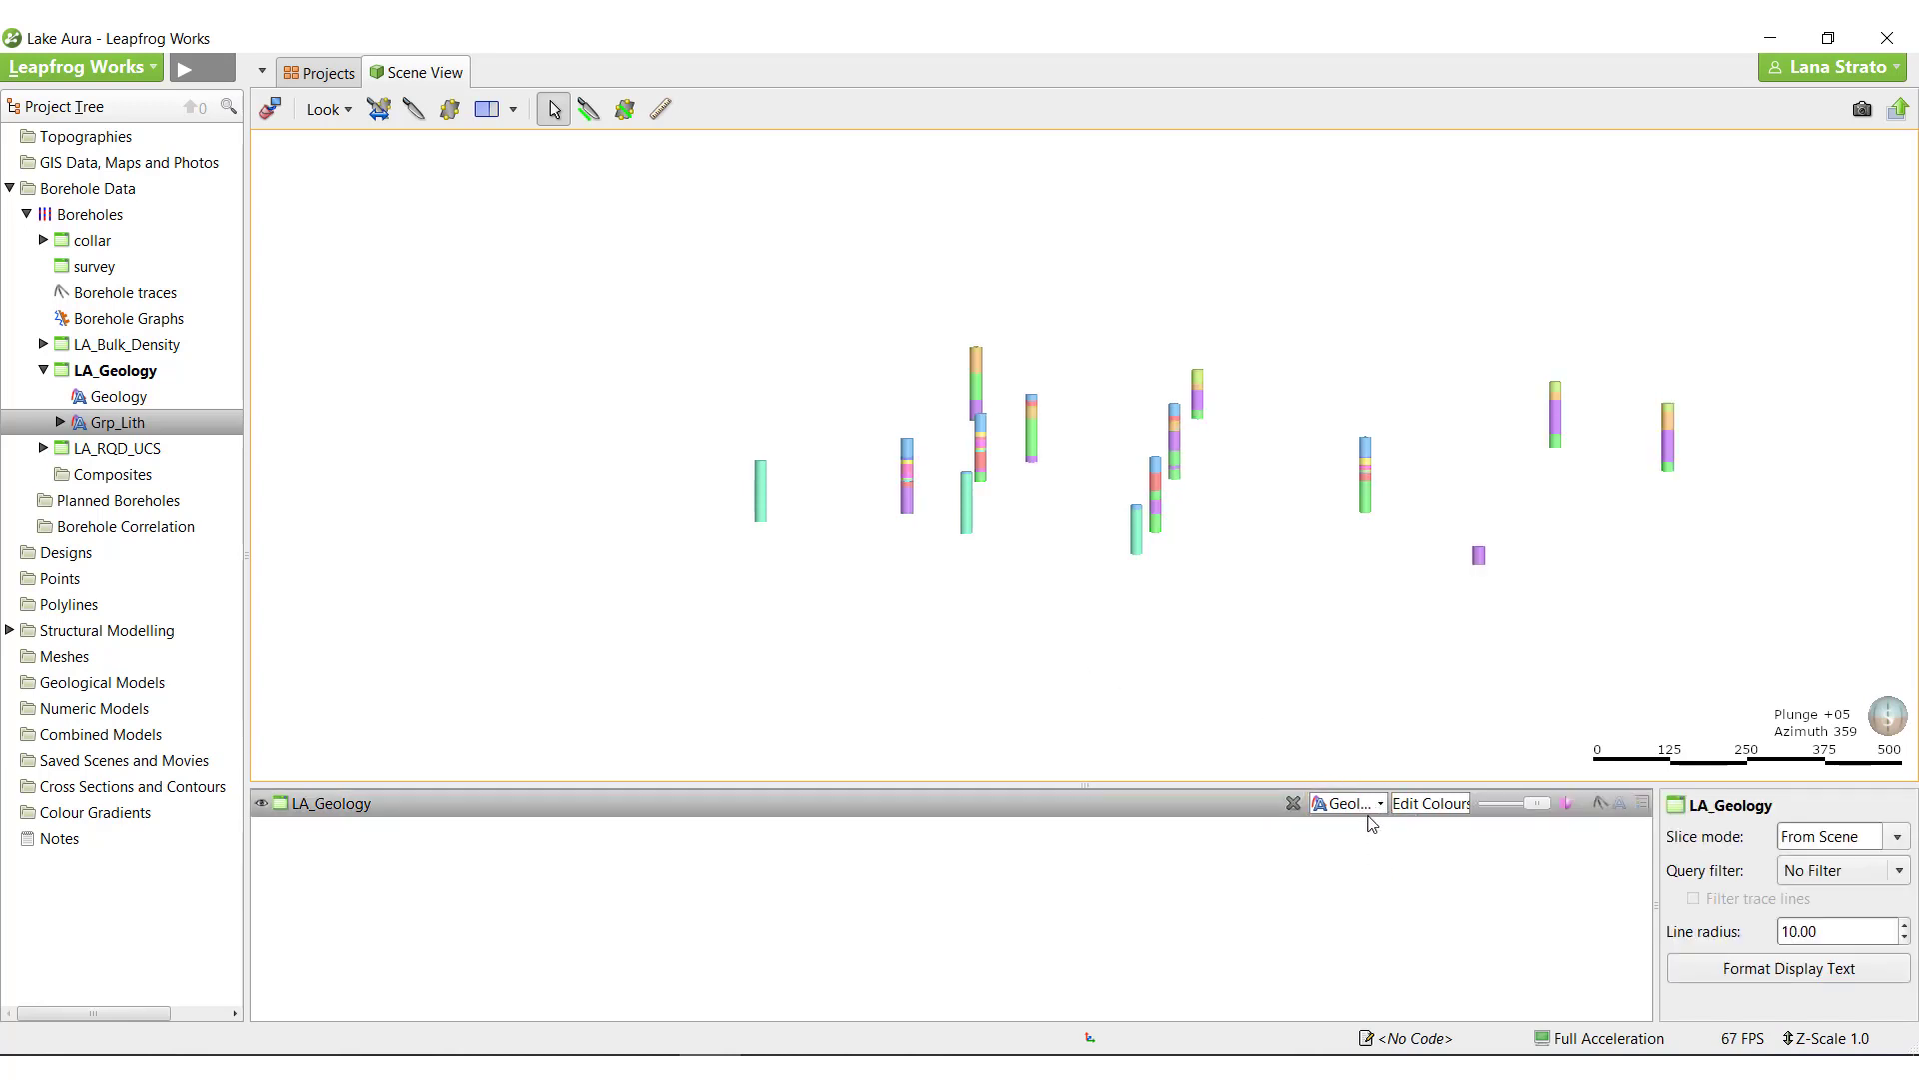
left_click(1380, 805)
left_click(1379, 882)
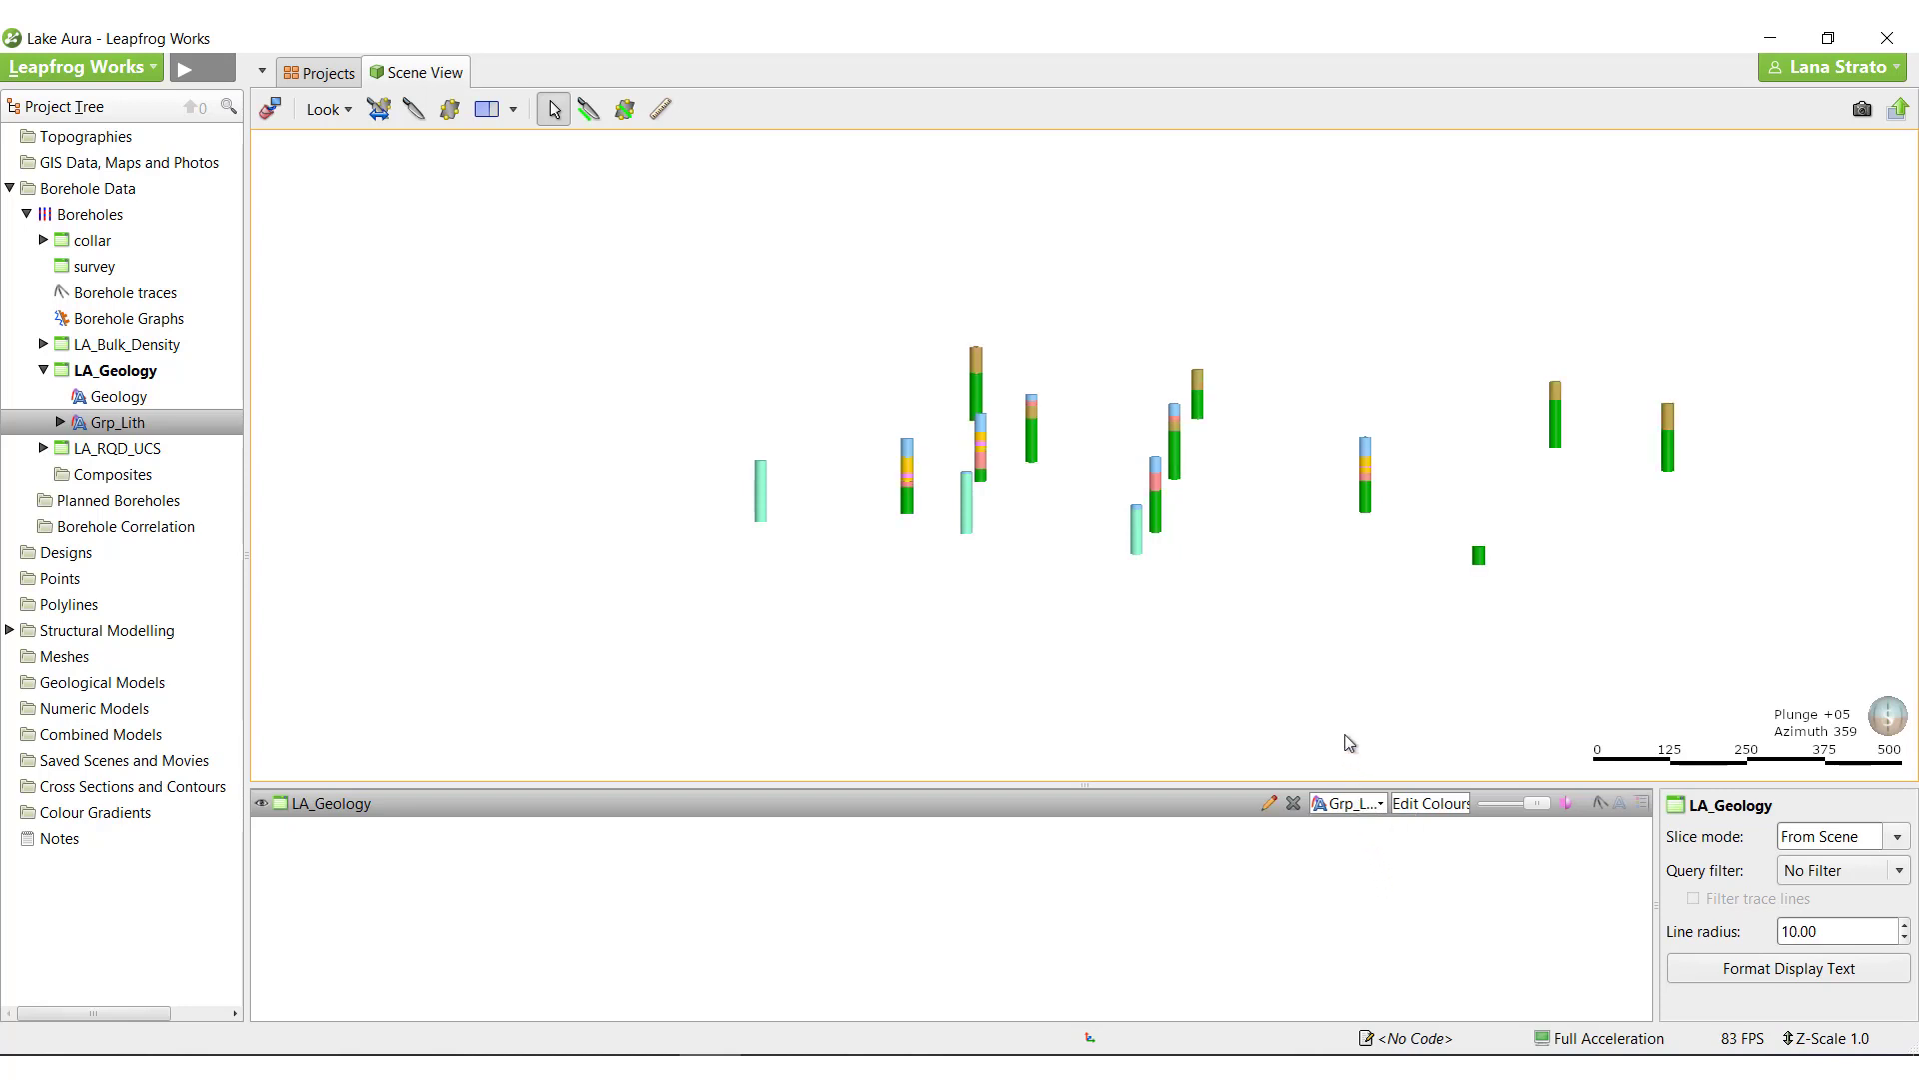
left_click_drag(1071, 560, 826, 567)
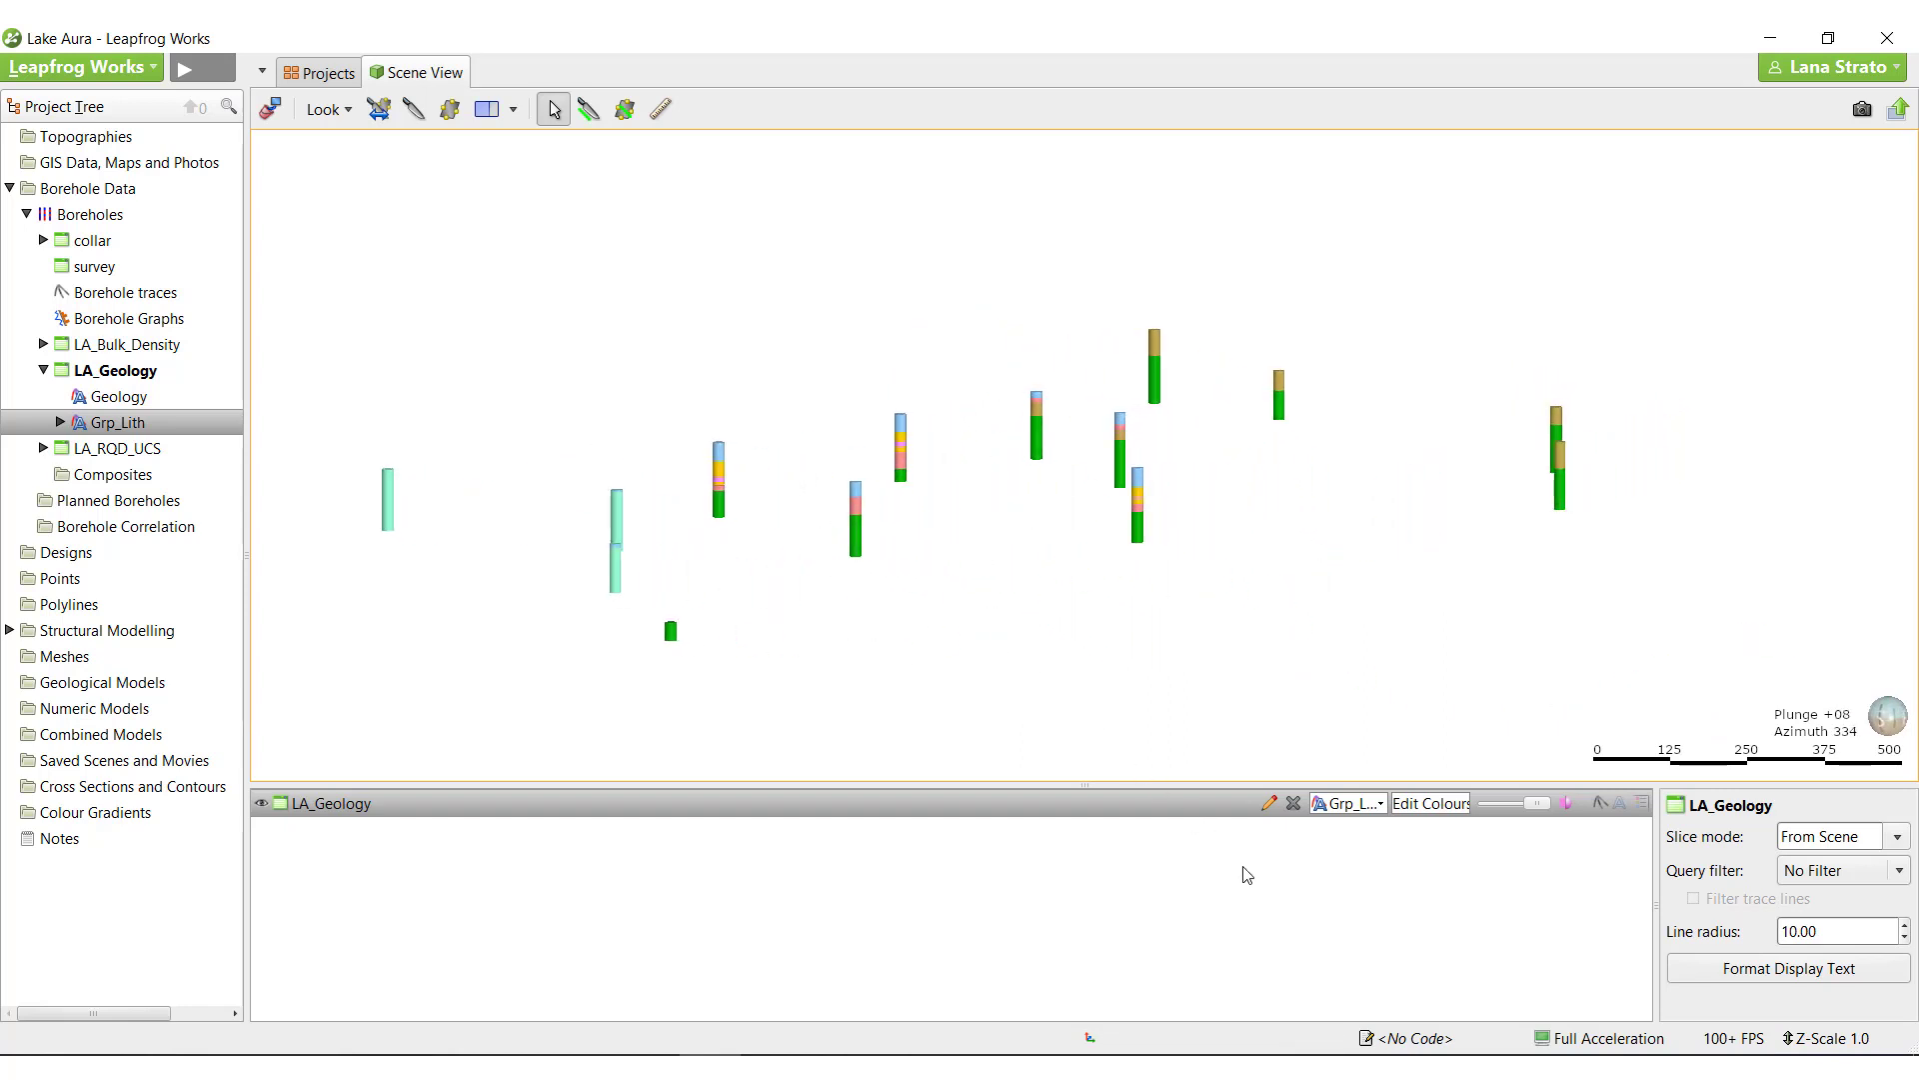